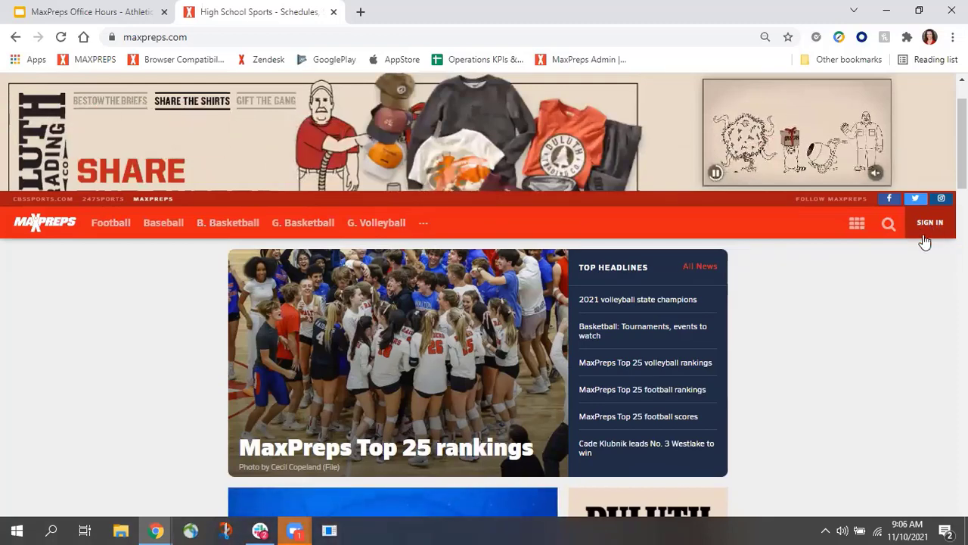
Go to the member sign-in page and dismiss the one-click sign-in popup.
click(932, 227)
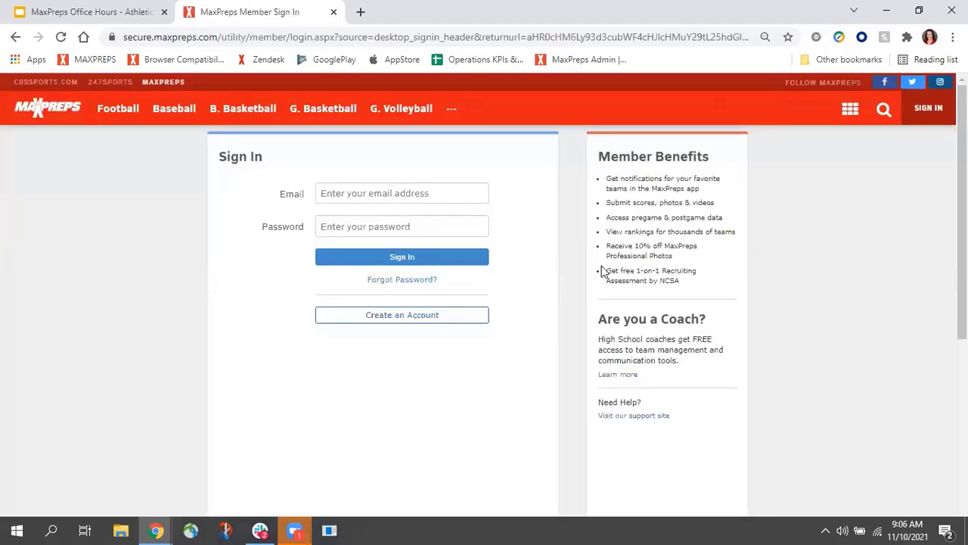
click(922, 108)
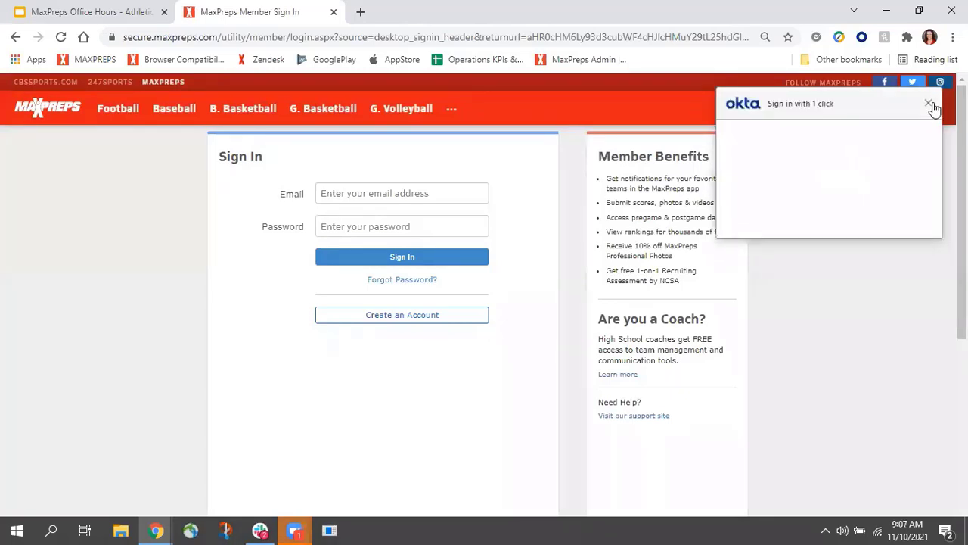
click(929, 105)
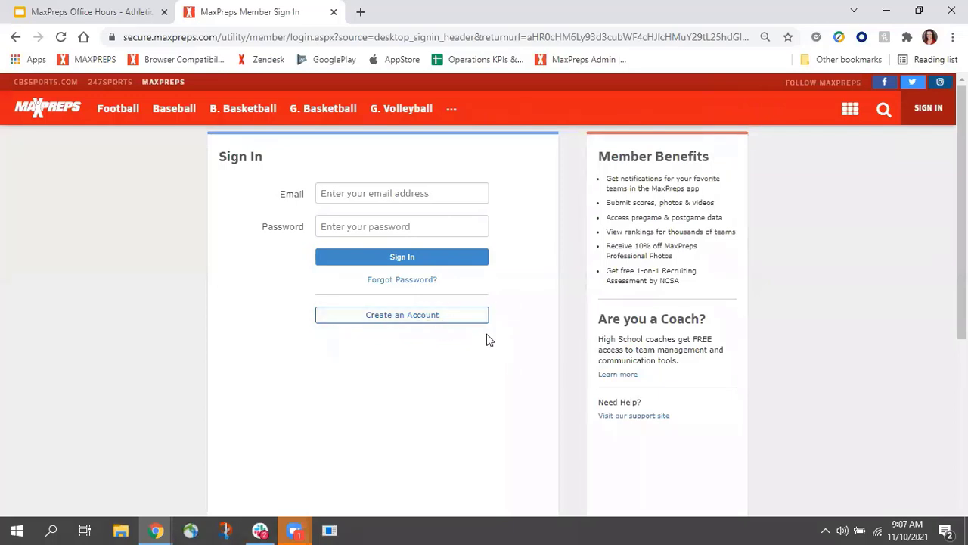
Fill in the saved account e-mail and the account password, and submit the sign-in.
click(383, 193)
text(max)
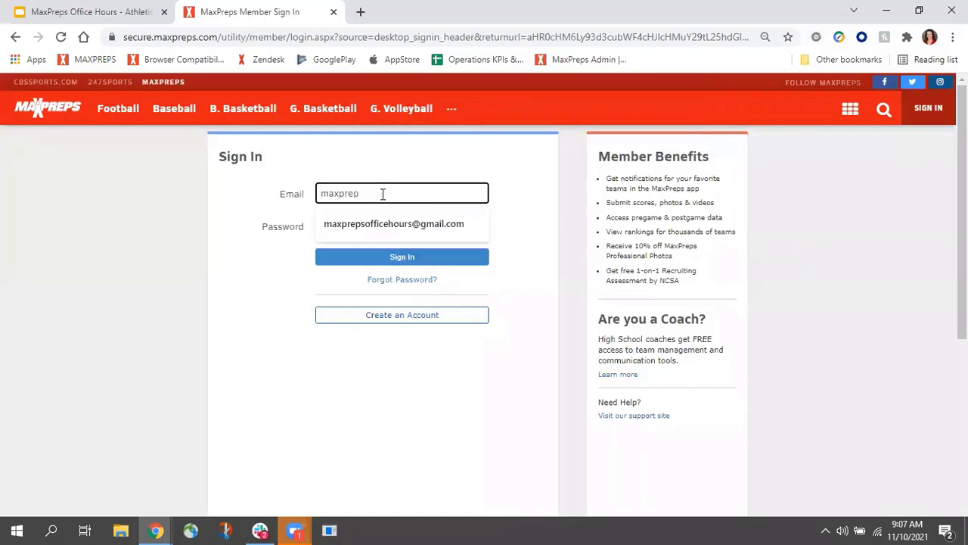
text(prep)
key(Tab)
key(shift+Tab)
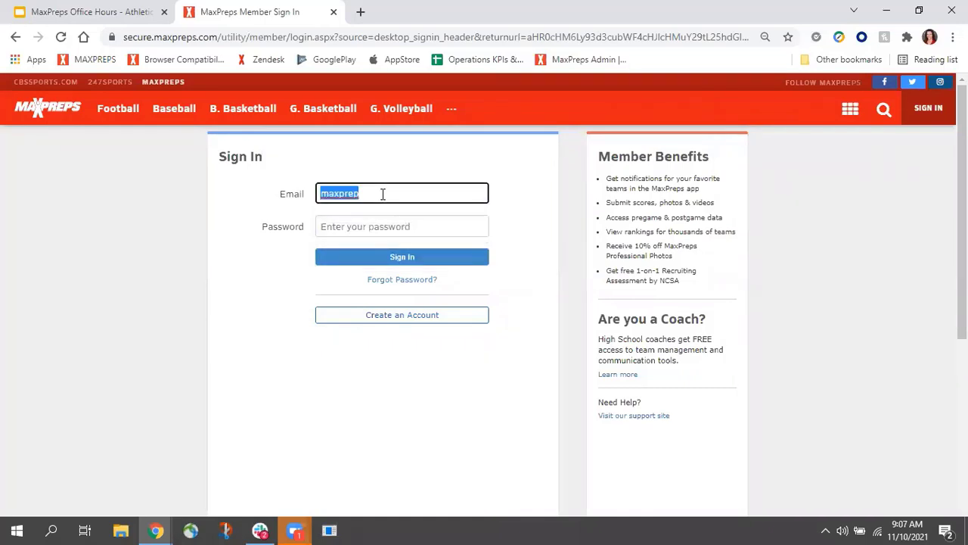
text(maxp)
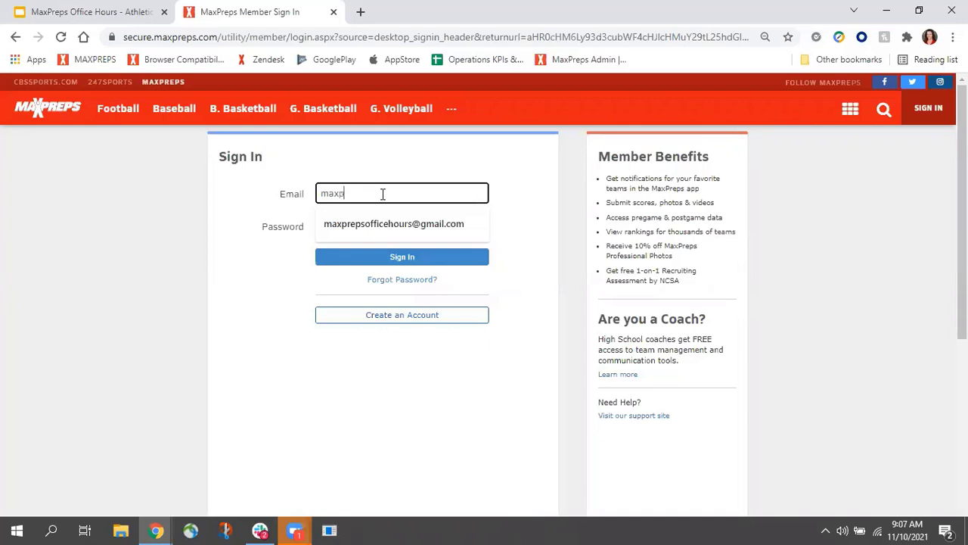
click(396, 223)
text(mail.com)
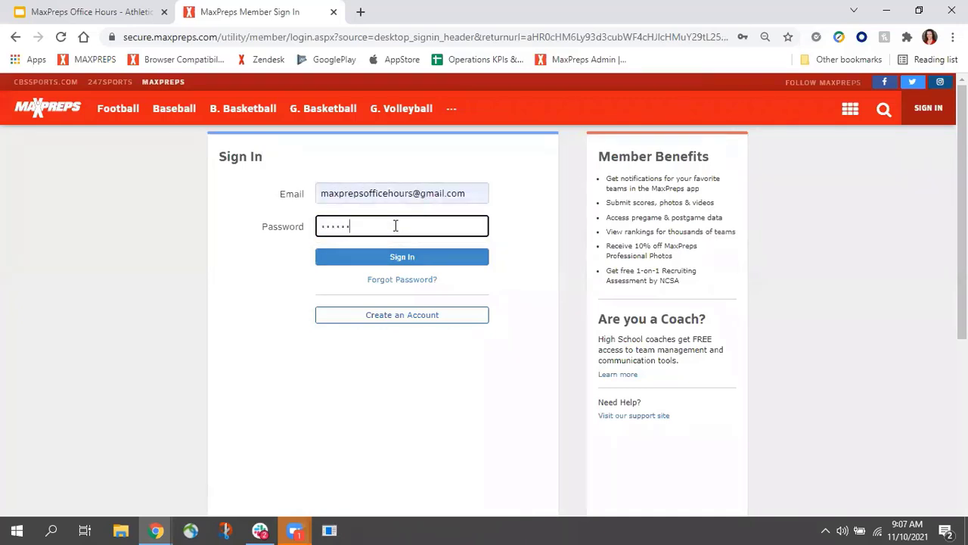
key(Return)
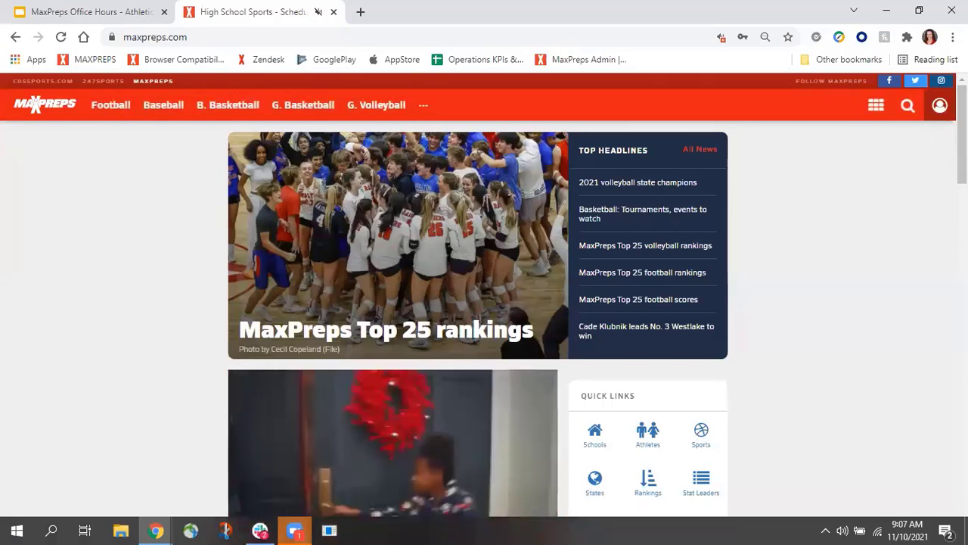
Review the account panel's roles and followed teams, then open the Membership Profile from the avatar.
click(938, 106)
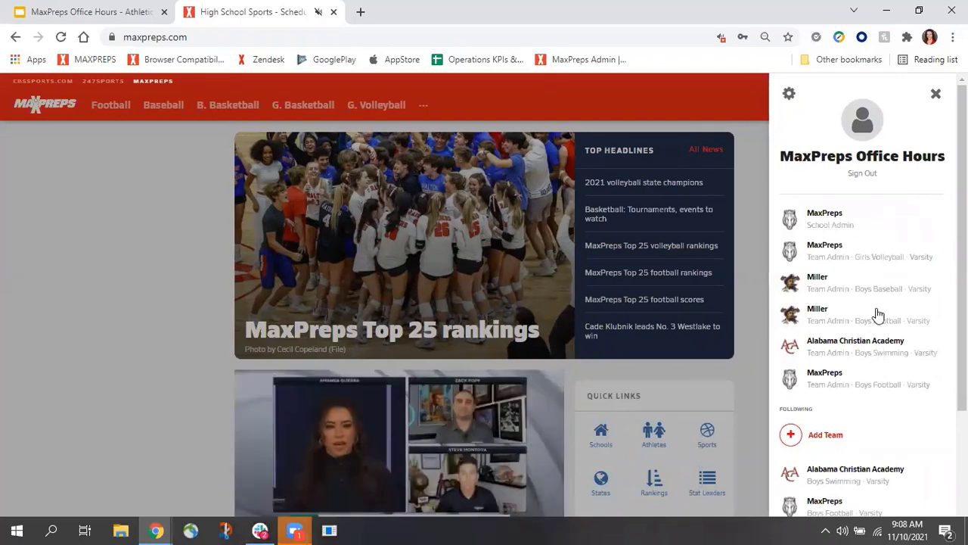
scroll(860, 438, down, 1)
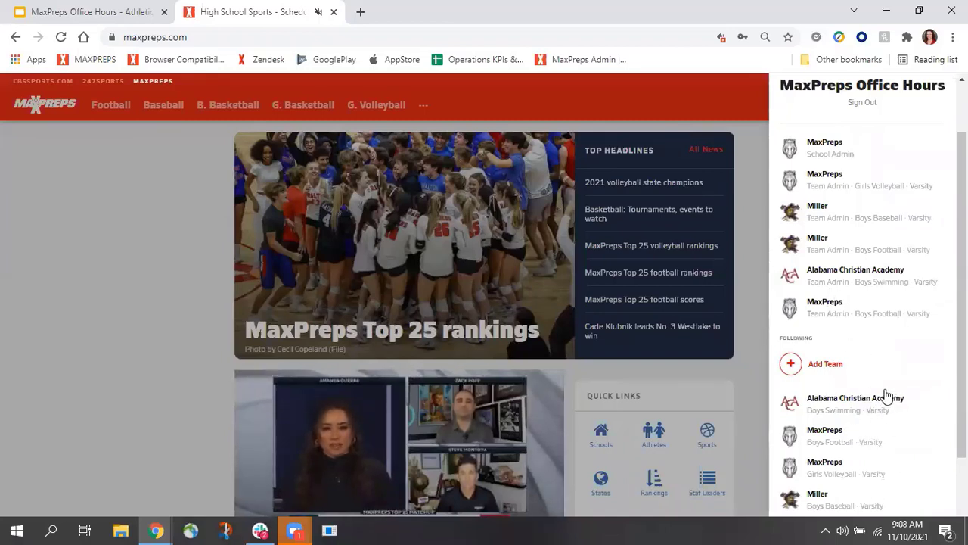
scroll(870, 409, down, 2)
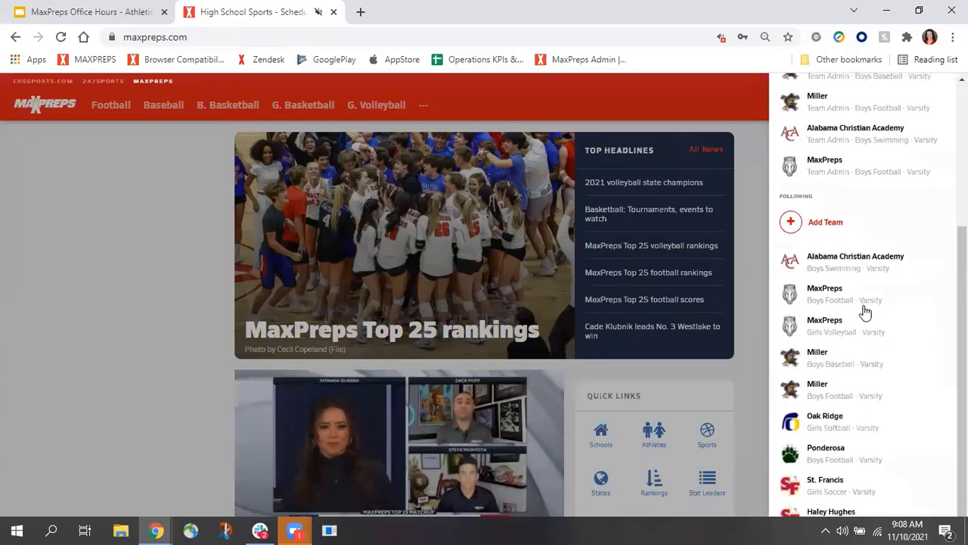
scroll(862, 311, up, 1)
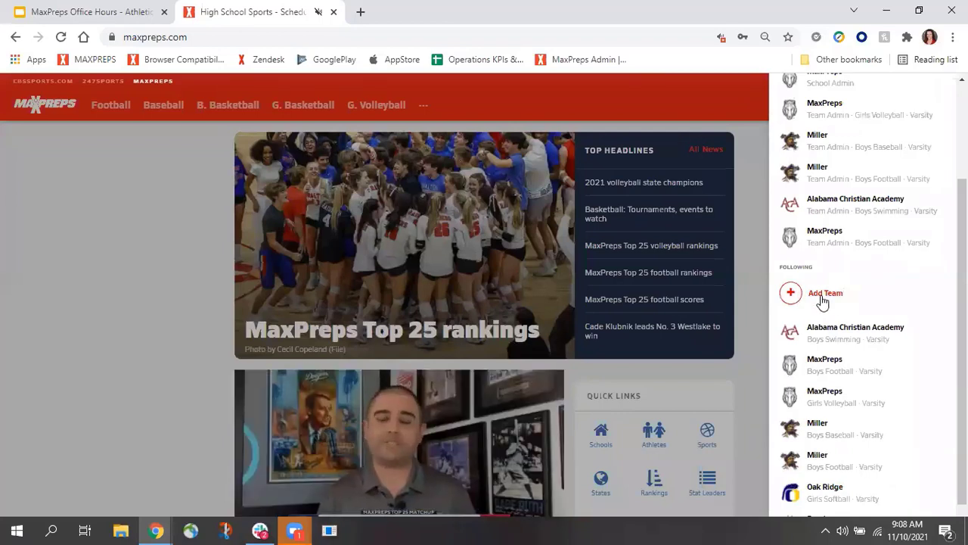
scroll(832, 302, up, 1)
scroll(832, 303, up, 1)
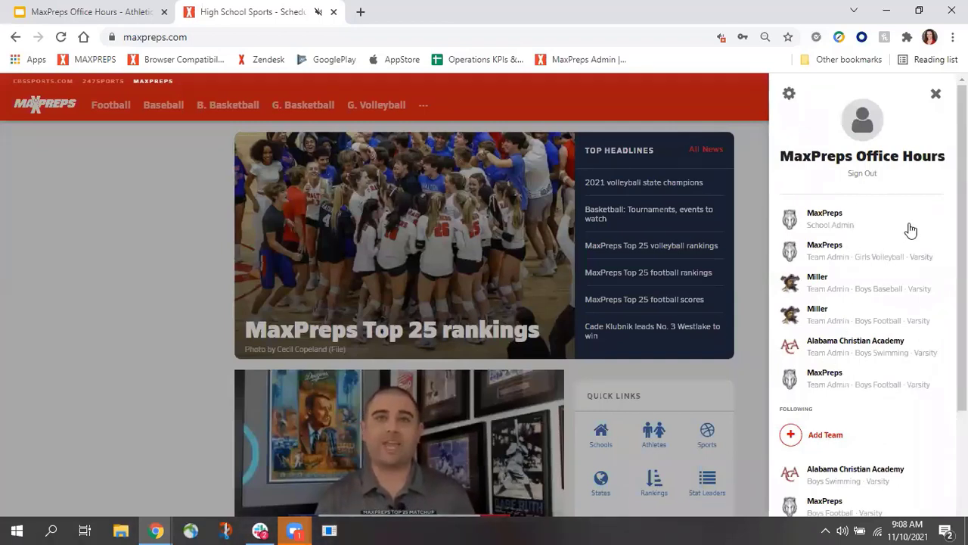
scroll(863, 408, down, 1)
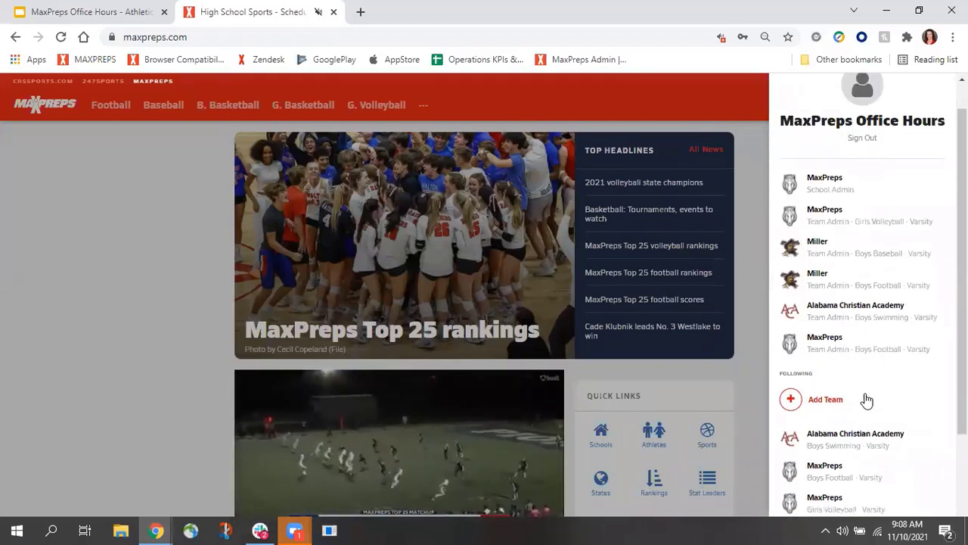
scroll(862, 424, down, 1)
scroll(850, 447, up, 2)
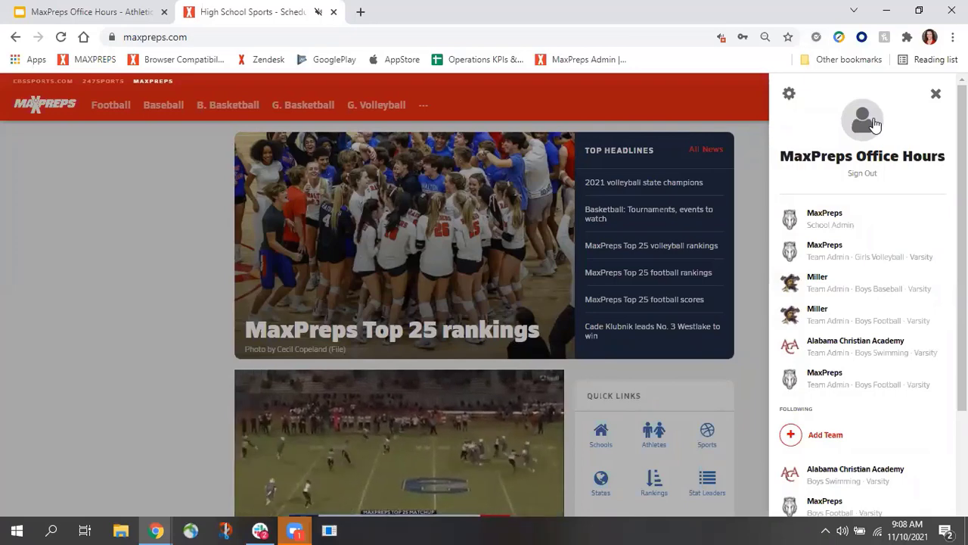
click(864, 121)
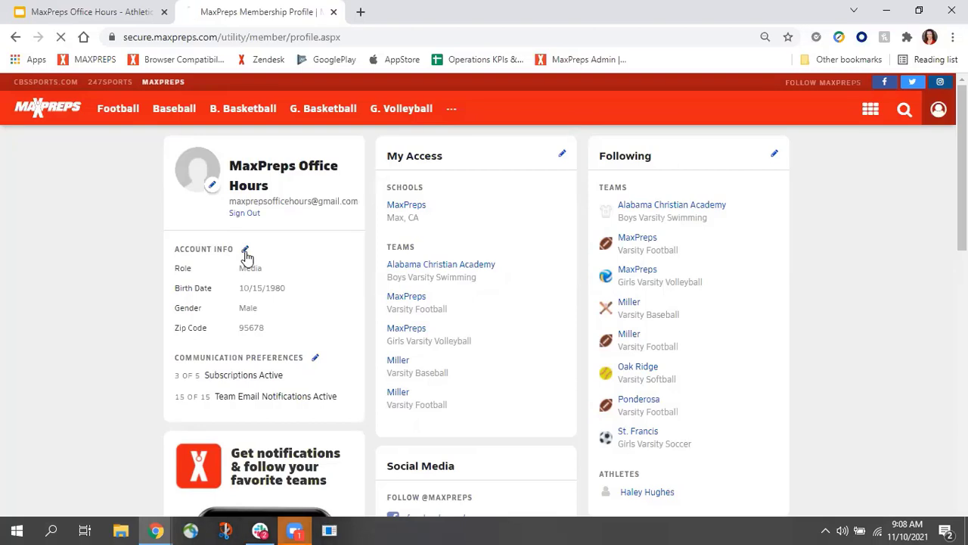
click(245, 250)
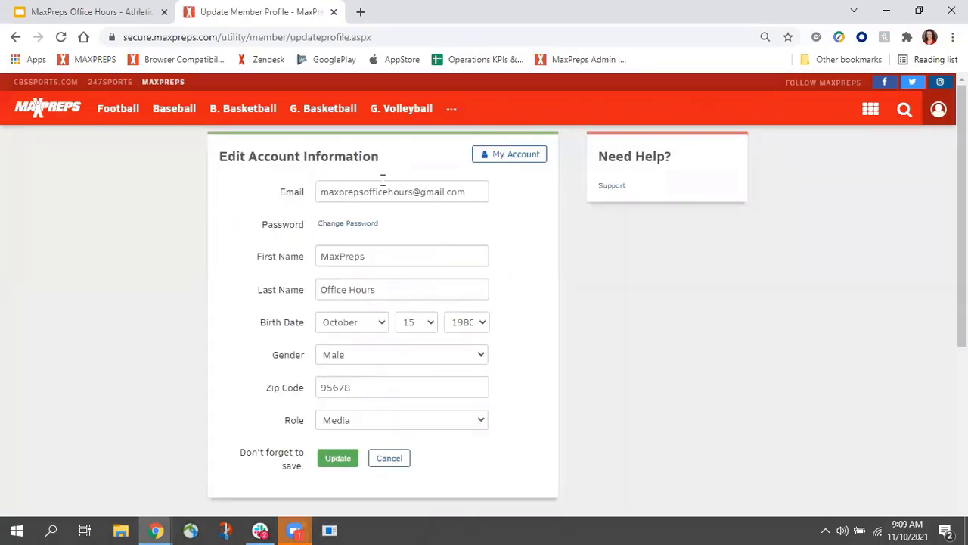
click(392, 460)
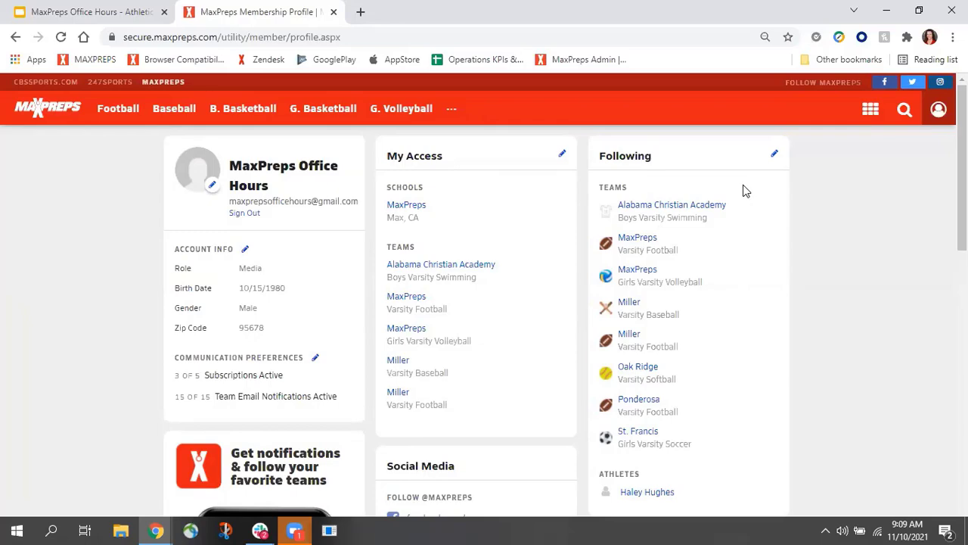
click(938, 112)
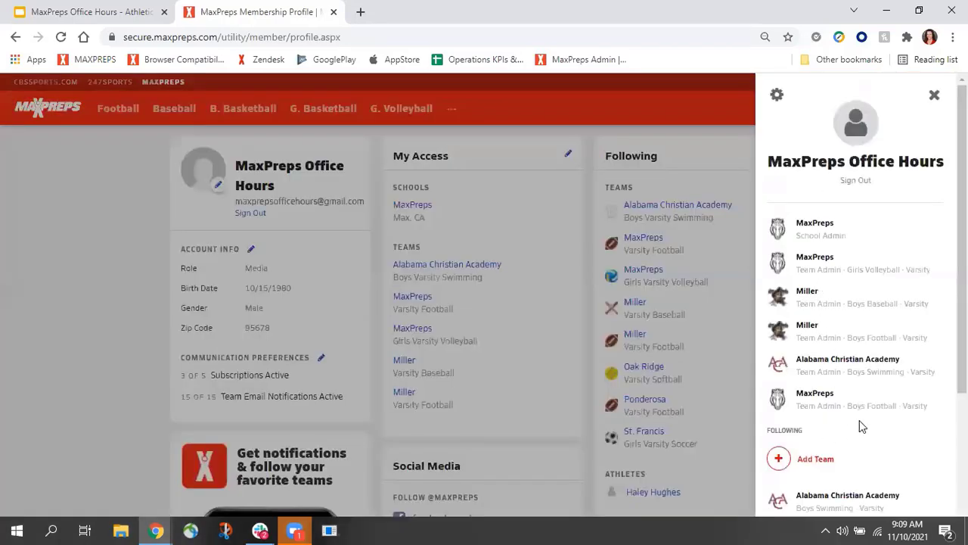
scroll(860, 424, down, 2)
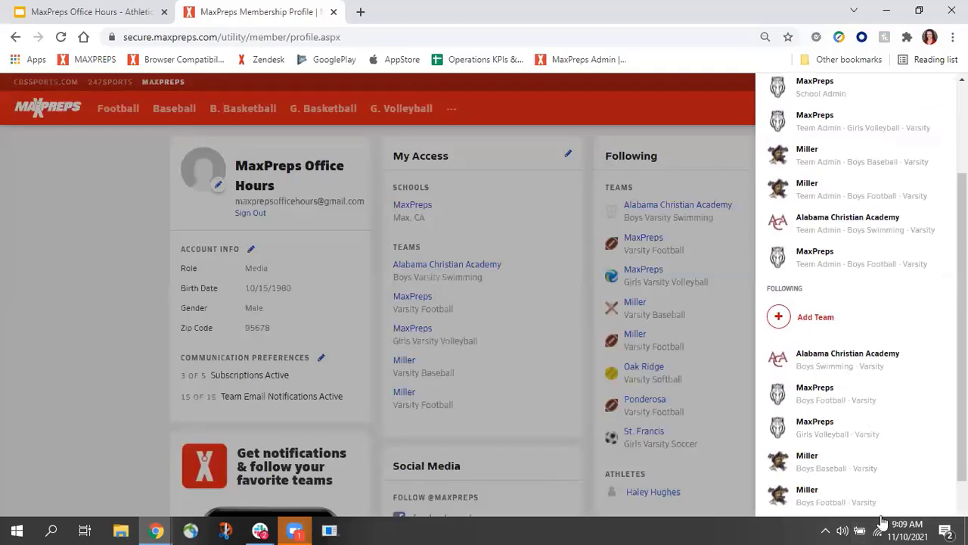
click(590, 321)
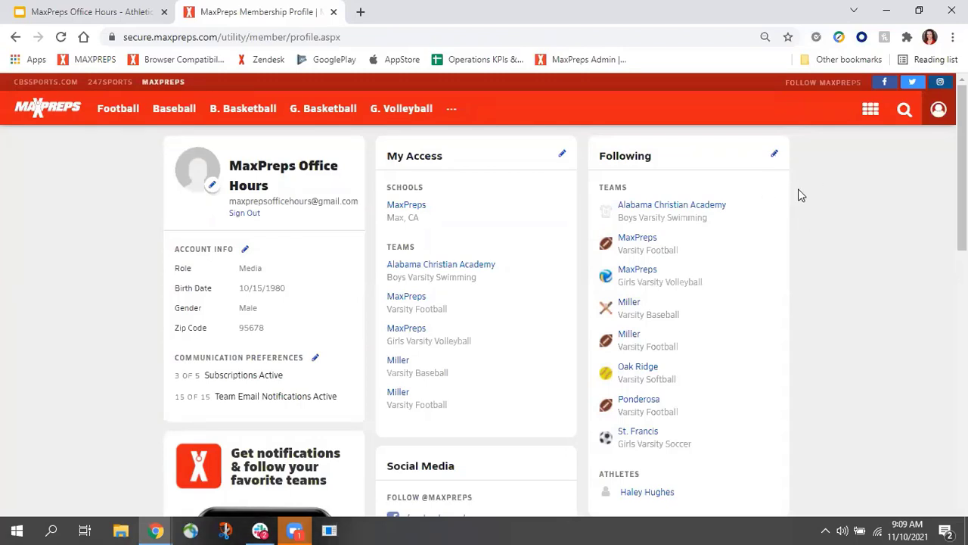
click(776, 155)
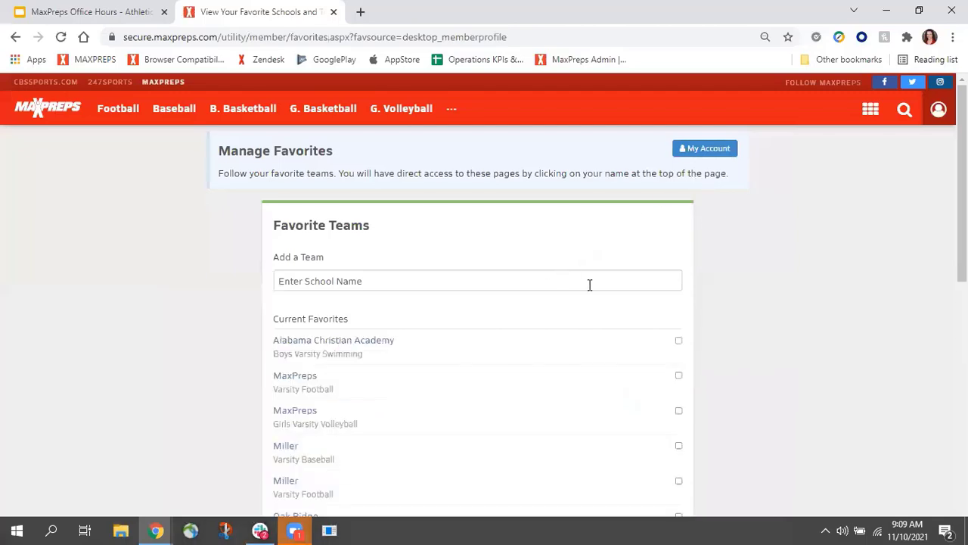
scroll(631, 291, down, 1)
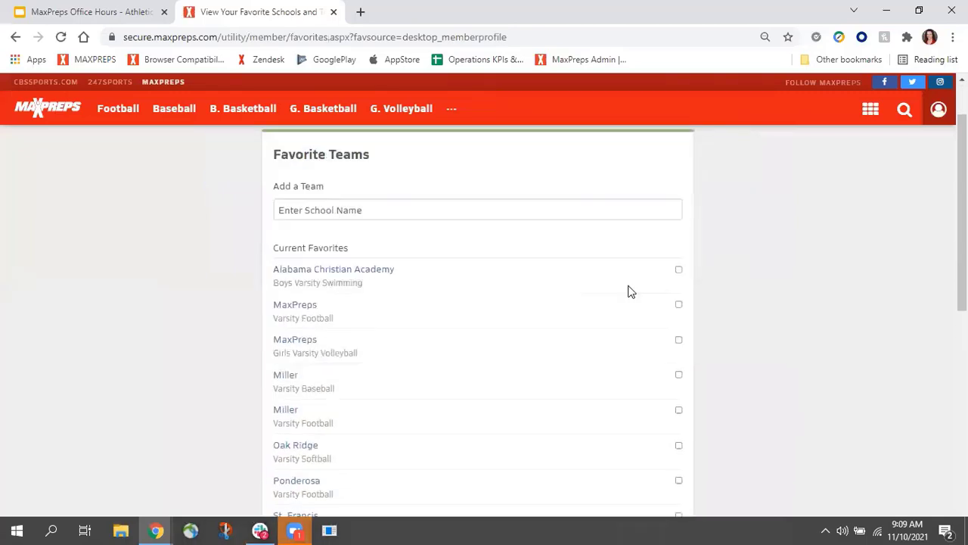
click(679, 272)
scroll(661, 372, down, 3)
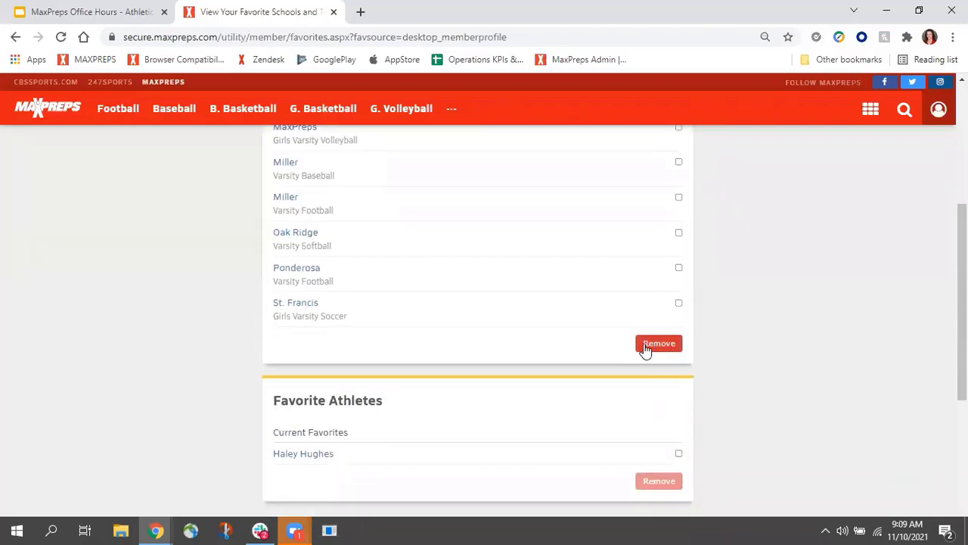
click(649, 345)
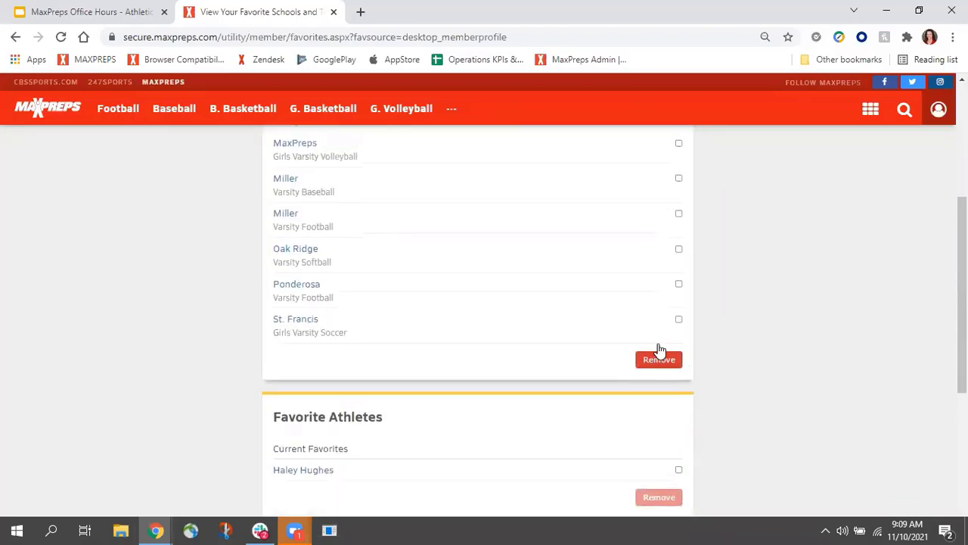
click(680, 376)
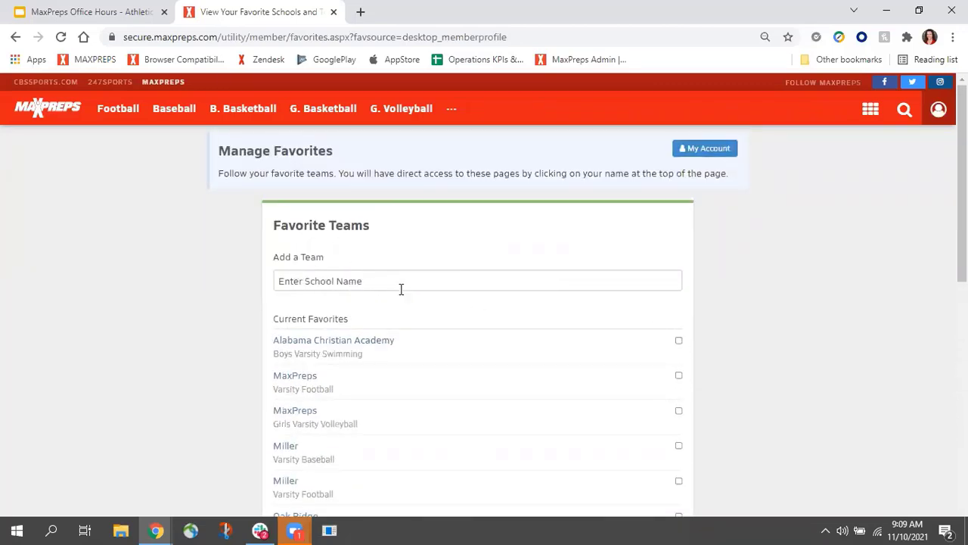
click(939, 111)
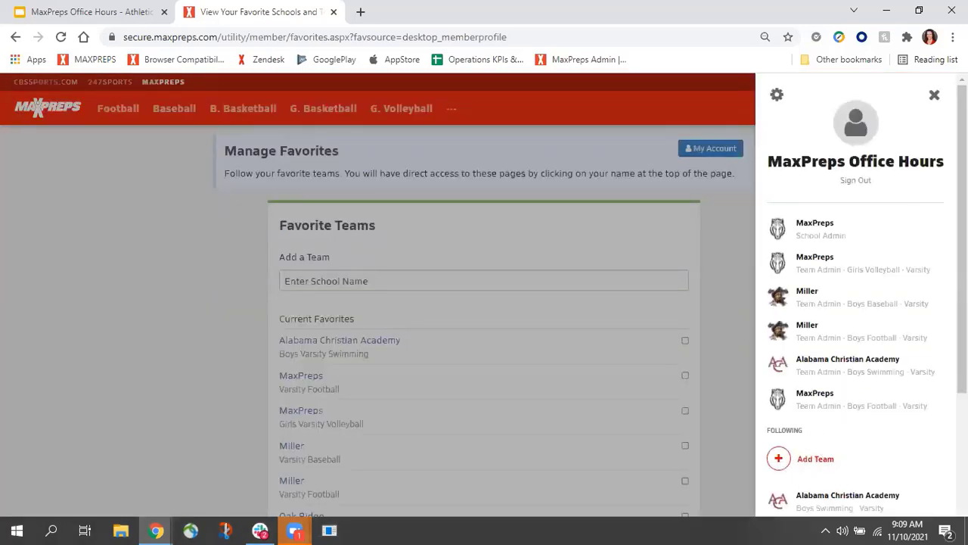
click(934, 96)
scroll(411, 268, down, 4)
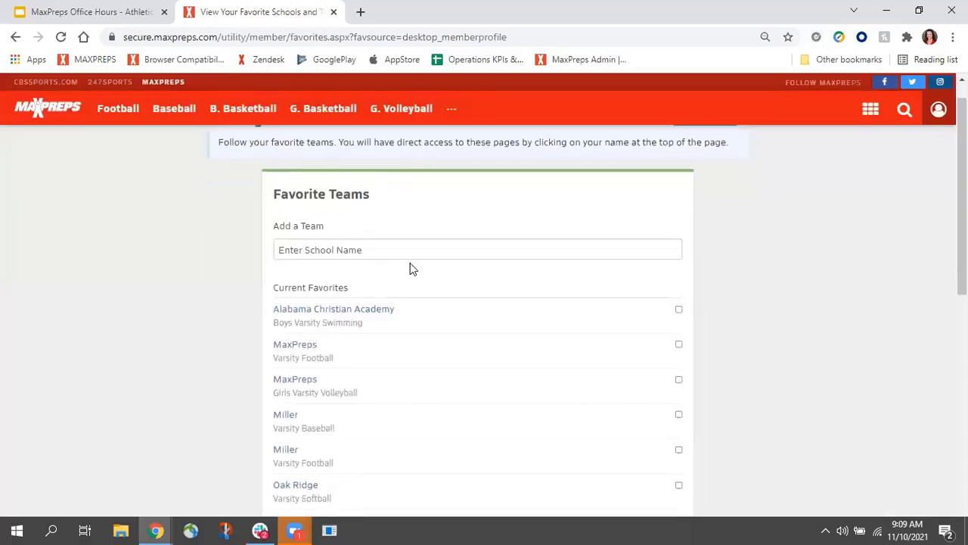
click(9, 41)
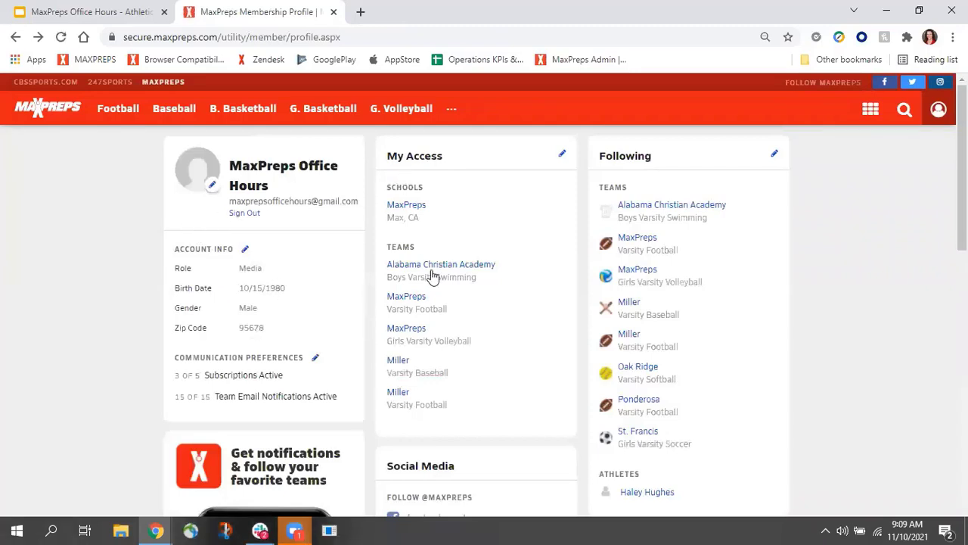
Open Manage Admin Accounts from the My Access card and scroll to Add an Admin Account.
click(562, 156)
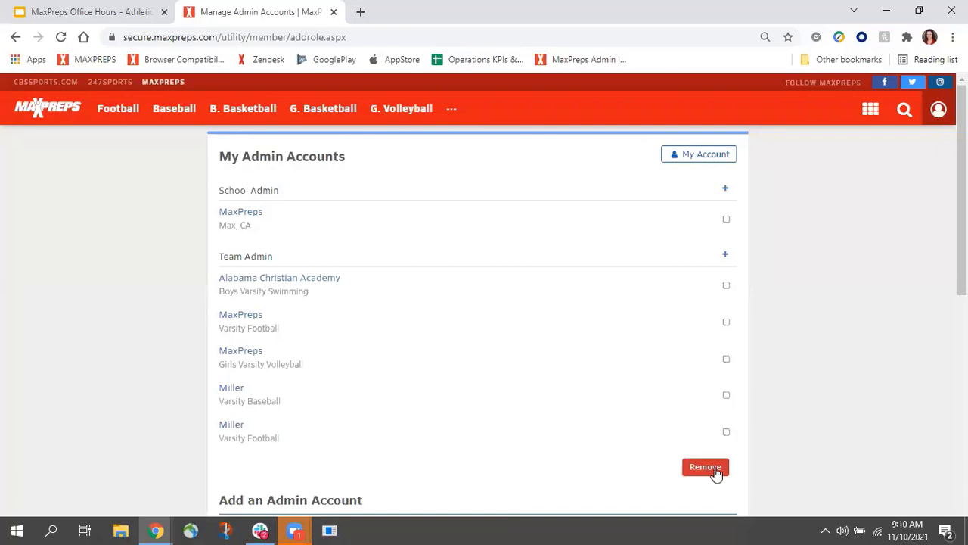
scroll(418, 245, down, 1)
scroll(446, 251, up, 1)
scroll(498, 256, down, 1)
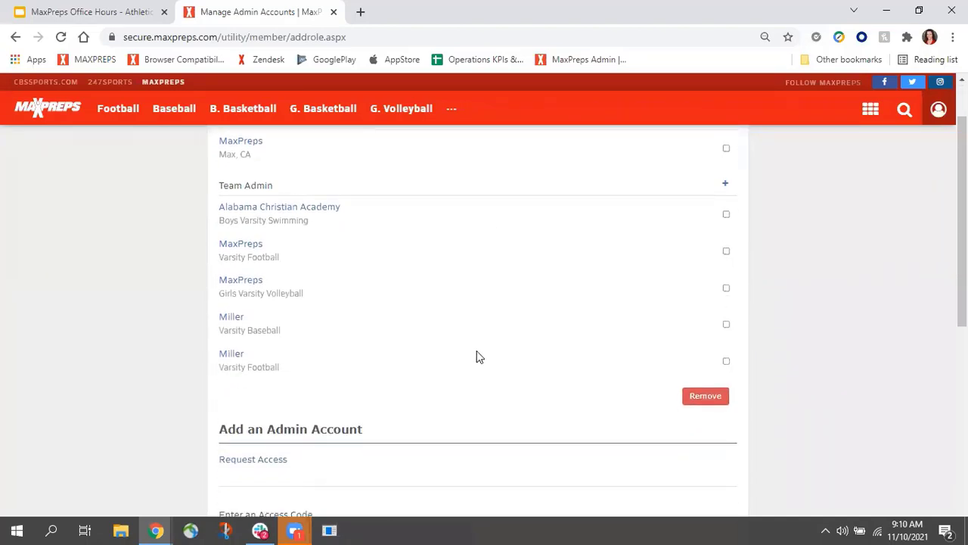
Start a request for admin access and accept the access notice.
click(265, 468)
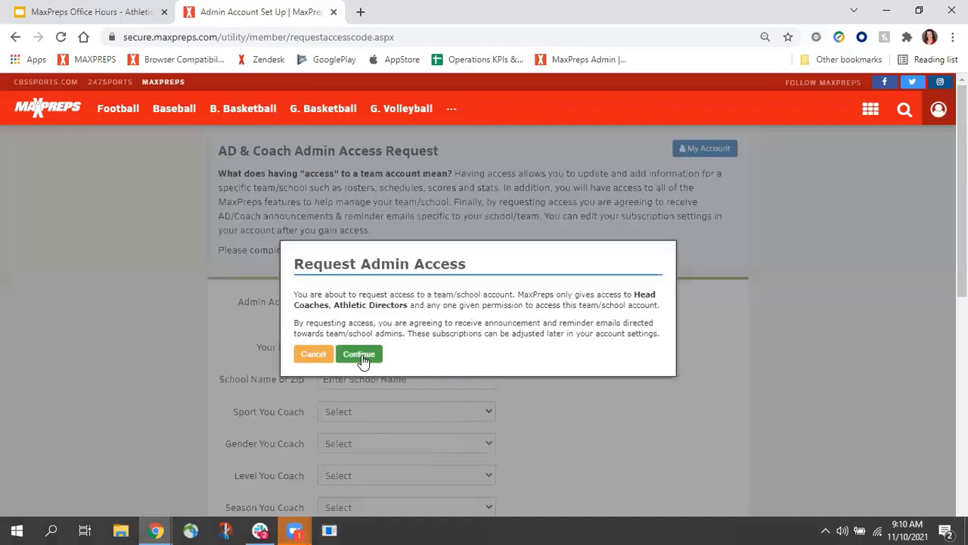
click(360, 354)
scroll(408, 326, down, 1)
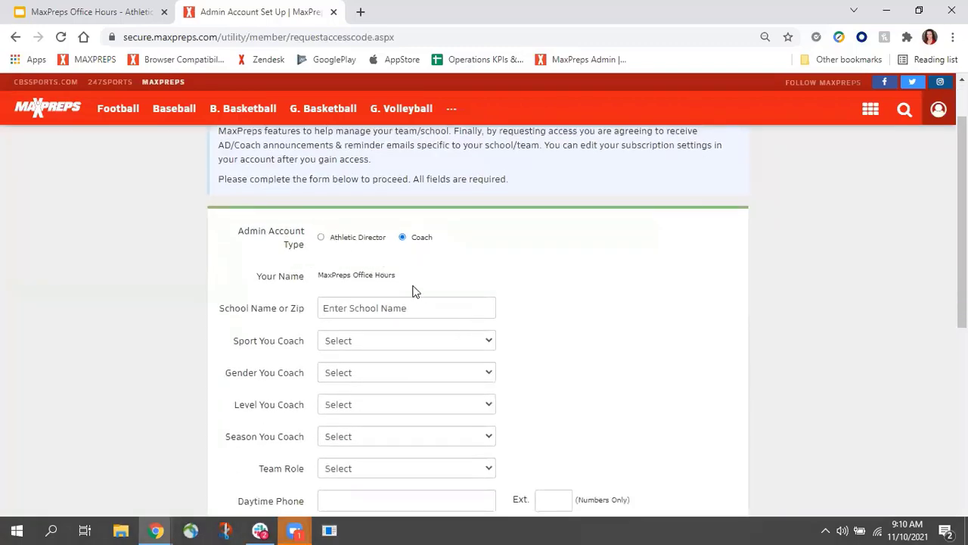
Choose Athletic Director as the account type and review the request form.
click(322, 238)
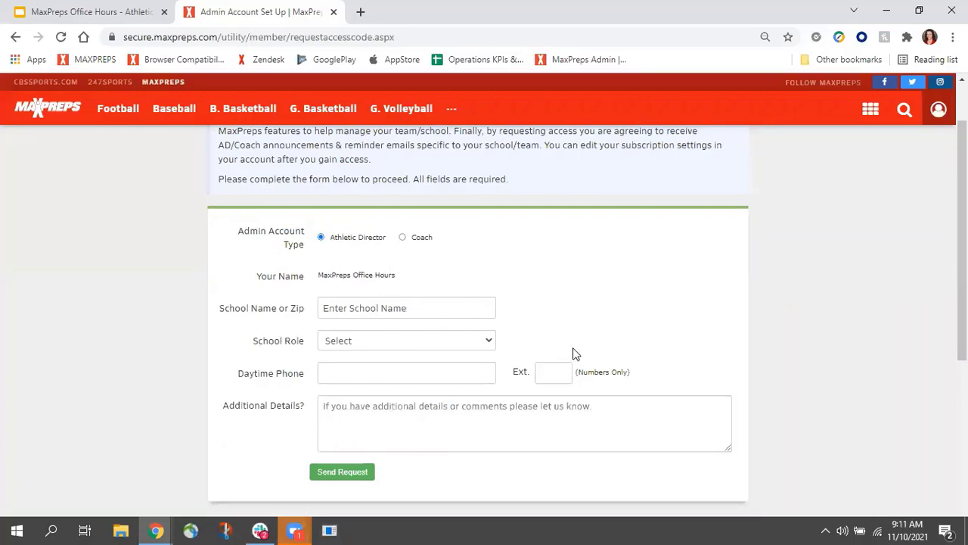
scroll(575, 352, up, 1)
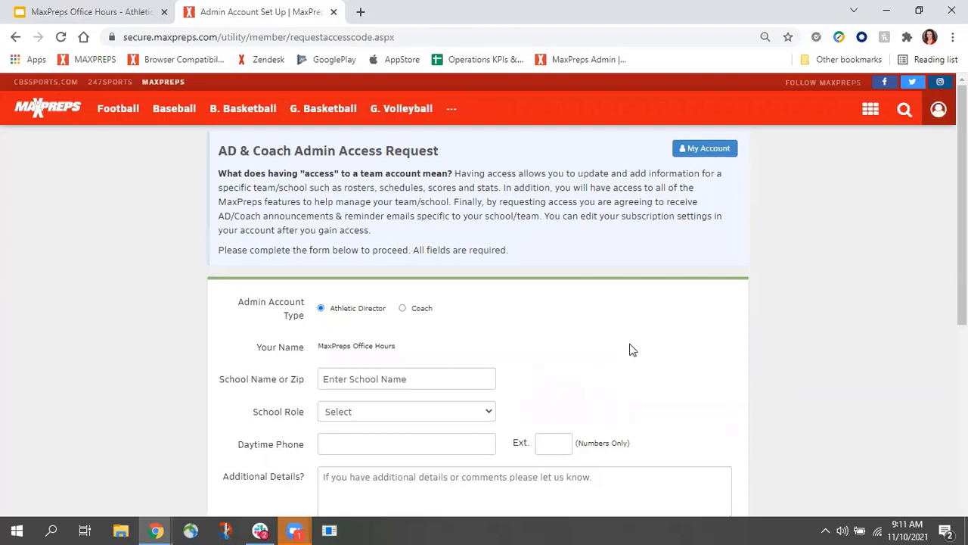
scroll(533, 330, down, 1)
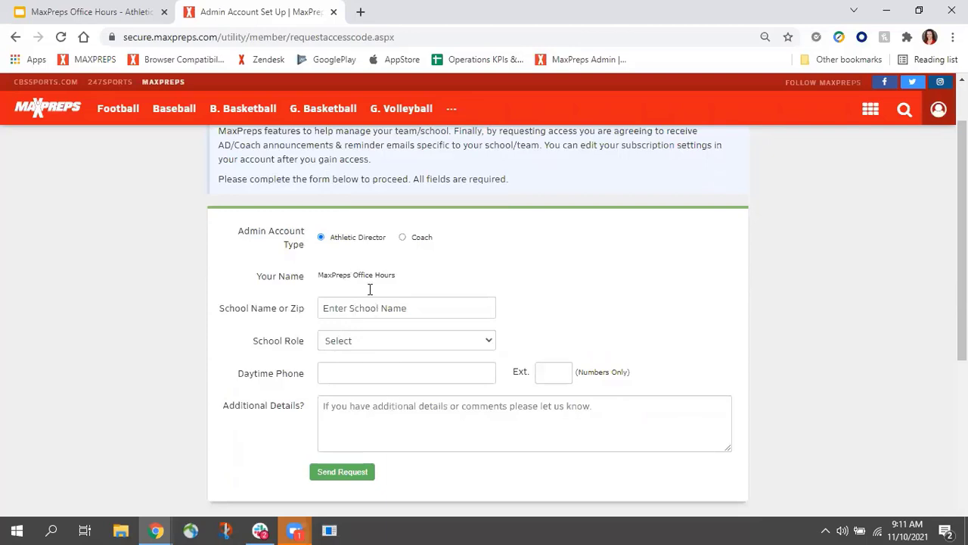
scroll(382, 360, up, 1)
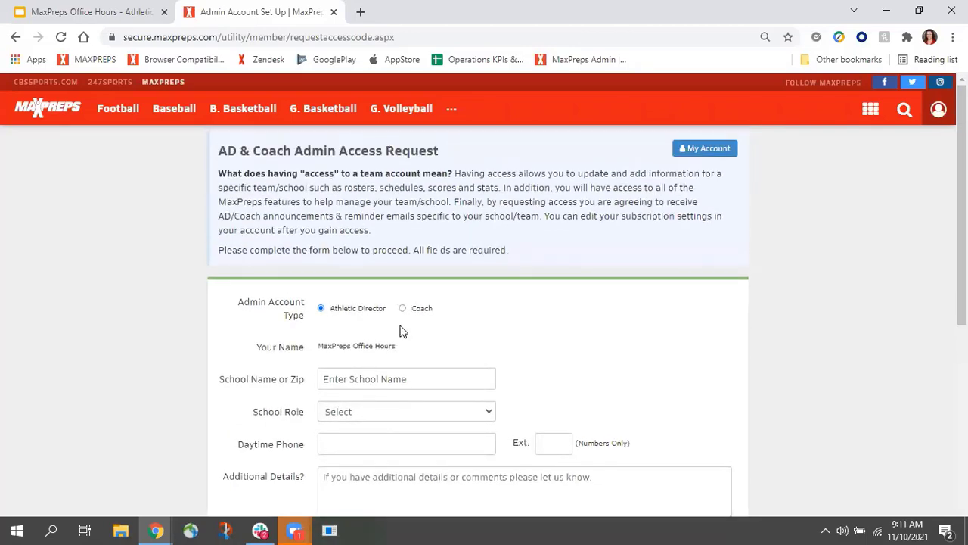
scroll(401, 301, down, 1)
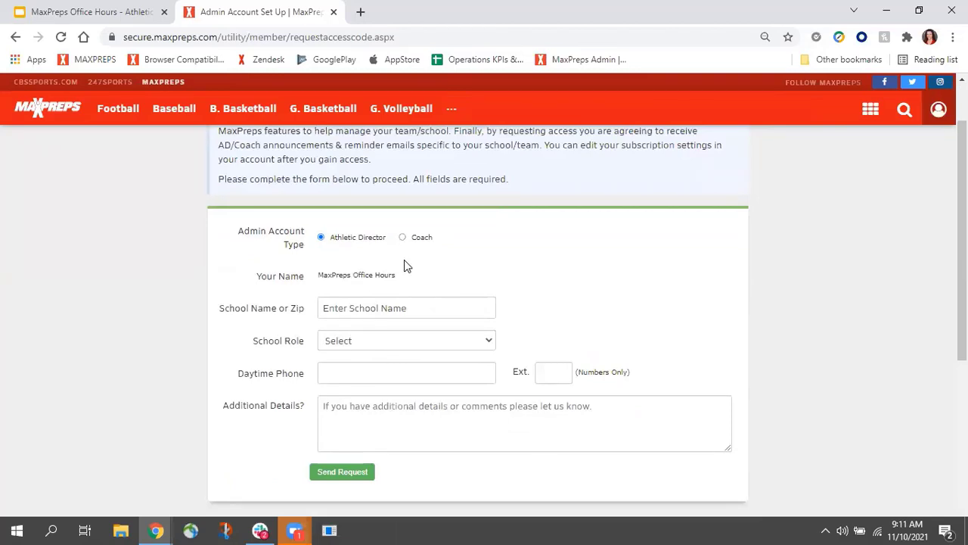
scroll(688, 321, up, 1)
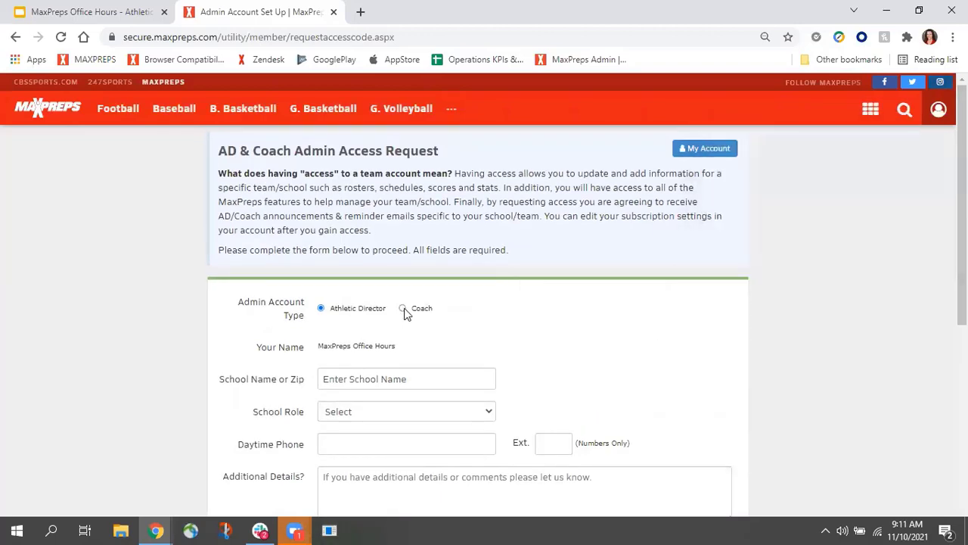
scroll(456, 305, down, 1)
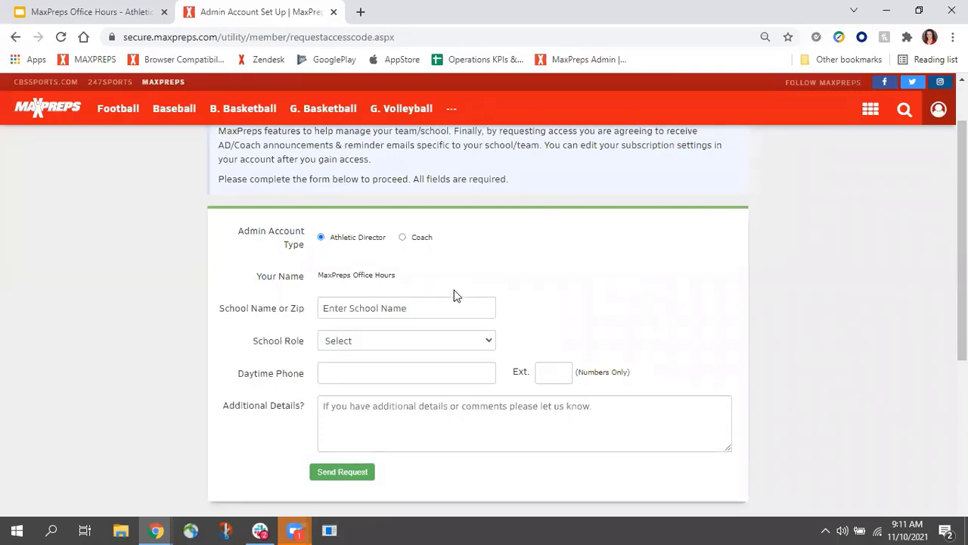
scroll(555, 274, up, 1)
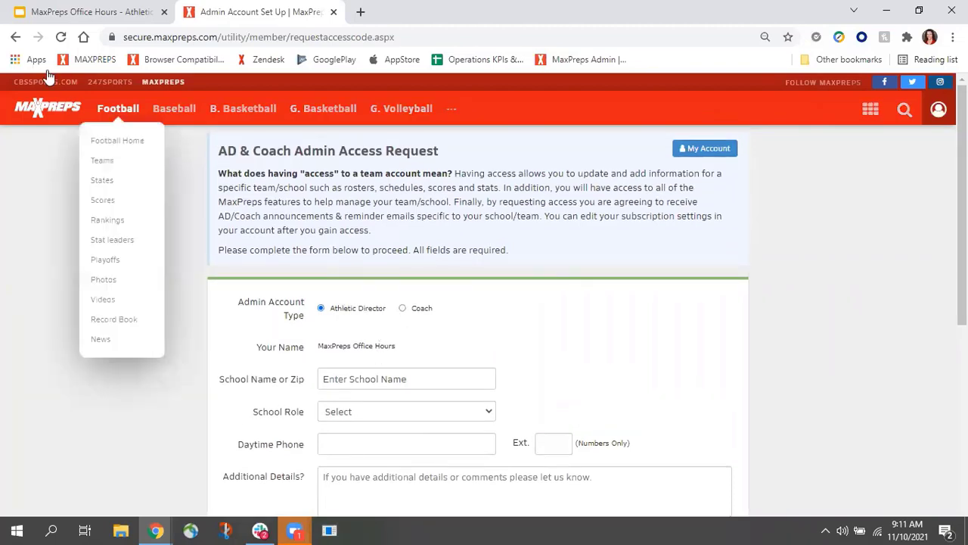
Go back twice to the Membership Profile and open the account panel listing admin roles.
click(14, 41)
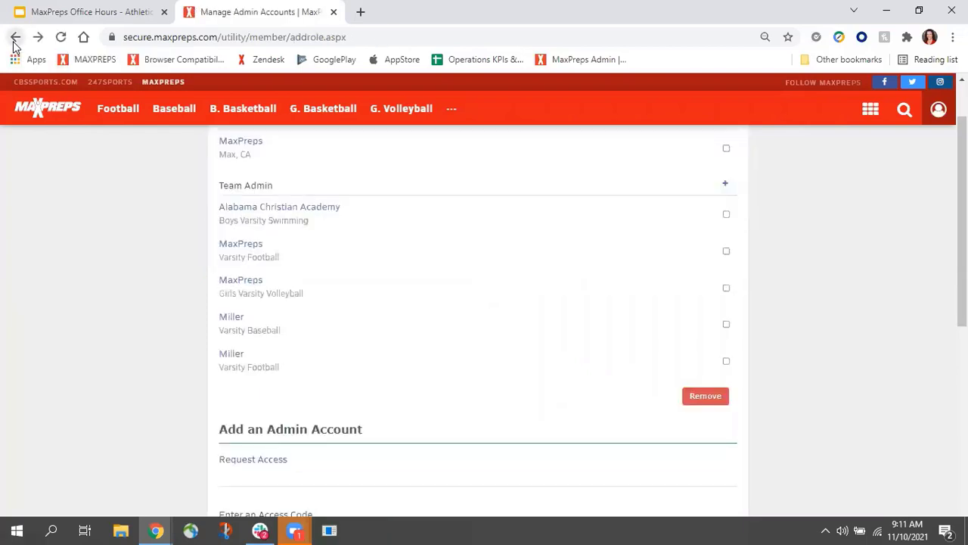
click(14, 43)
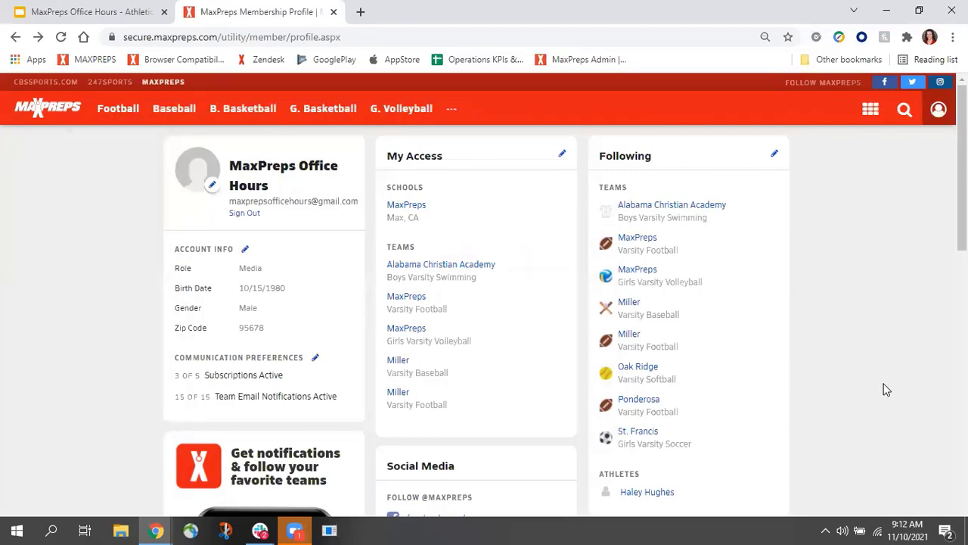
click(938, 111)
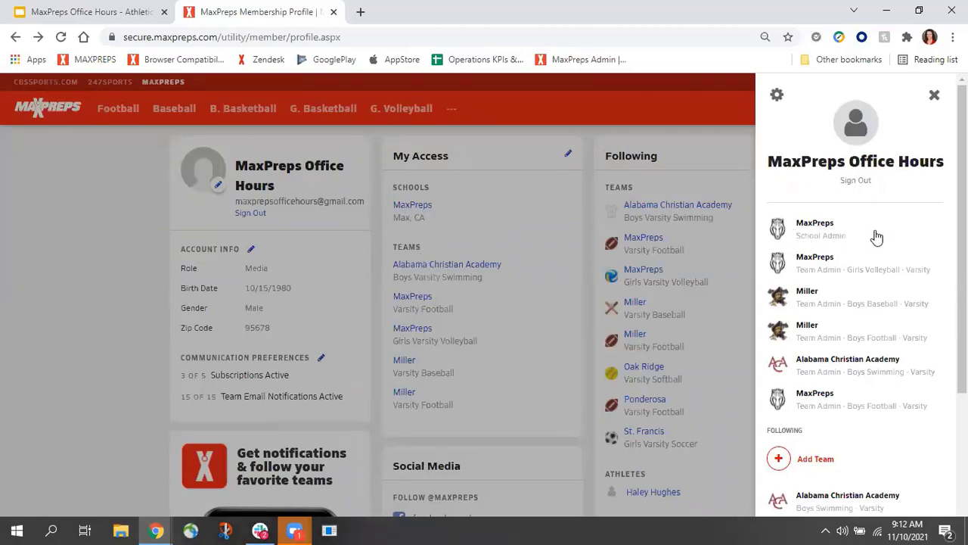
Open the MaxPreps (Max, CA) School Admin home and zoom the browser page to 90%.
click(826, 230)
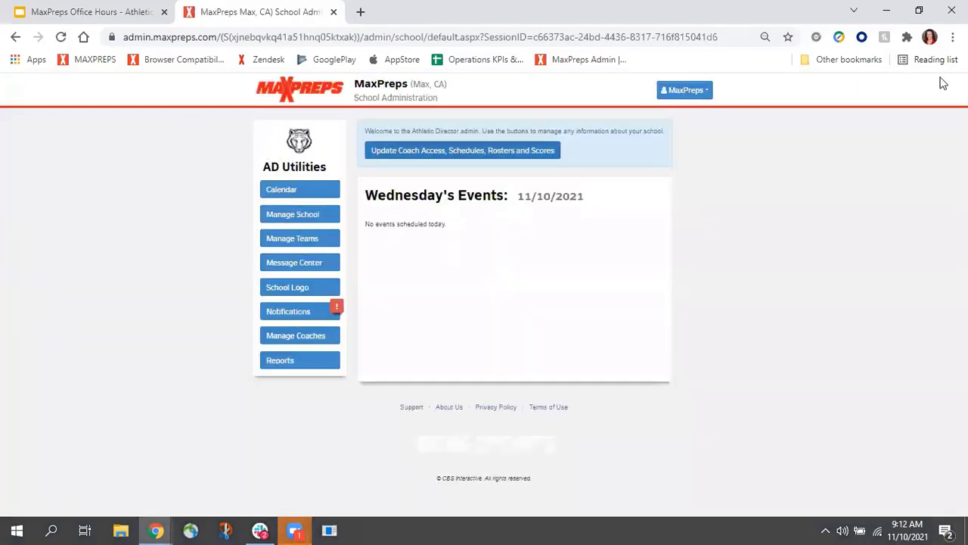
click(952, 37)
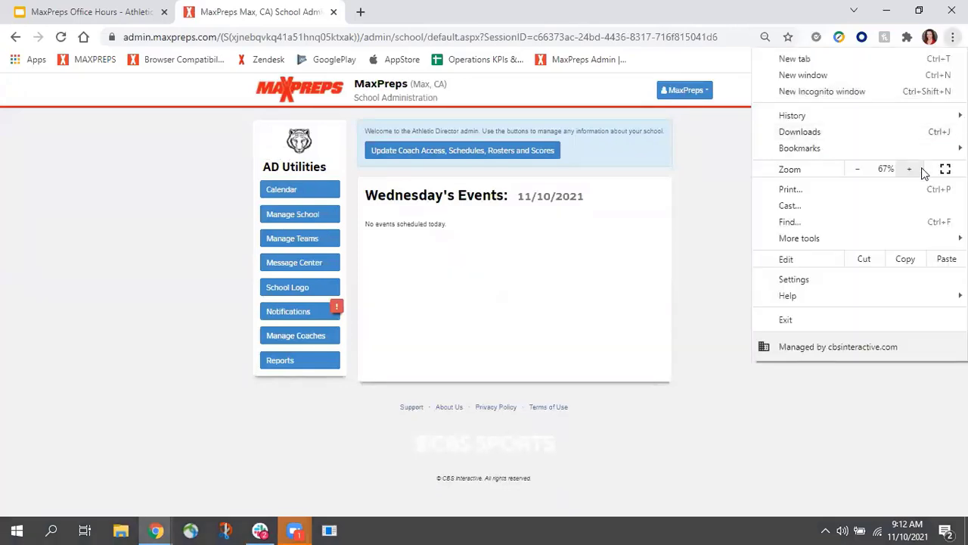
click(910, 169)
click(911, 171)
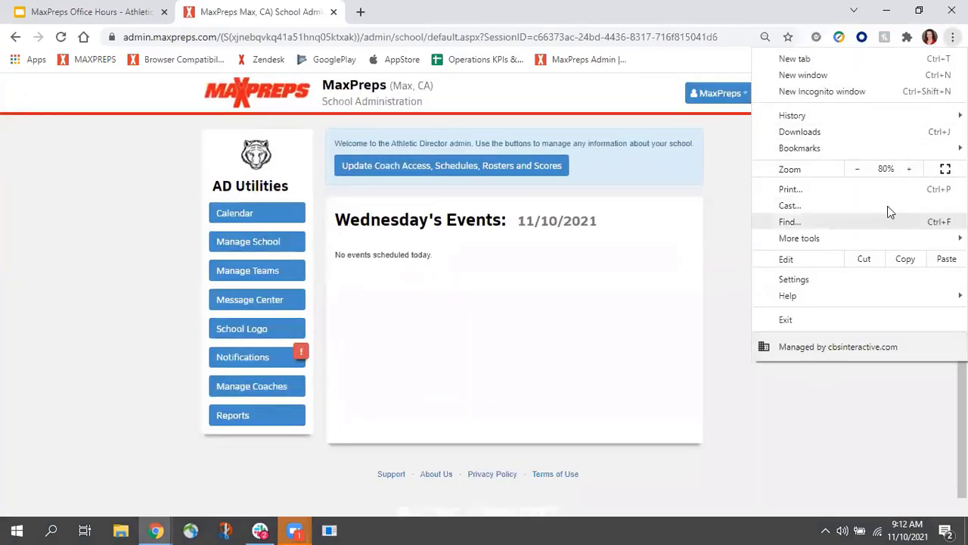
click(910, 169)
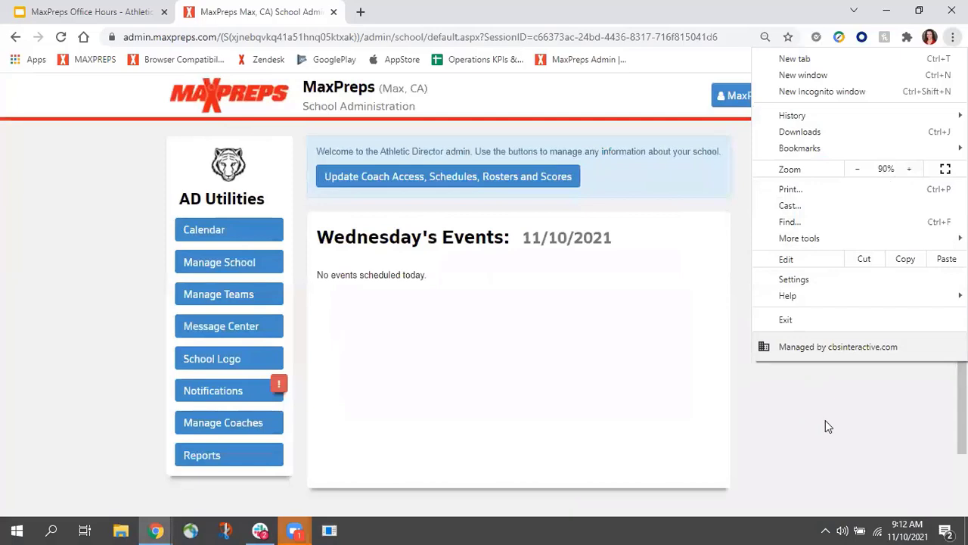
click(825, 420)
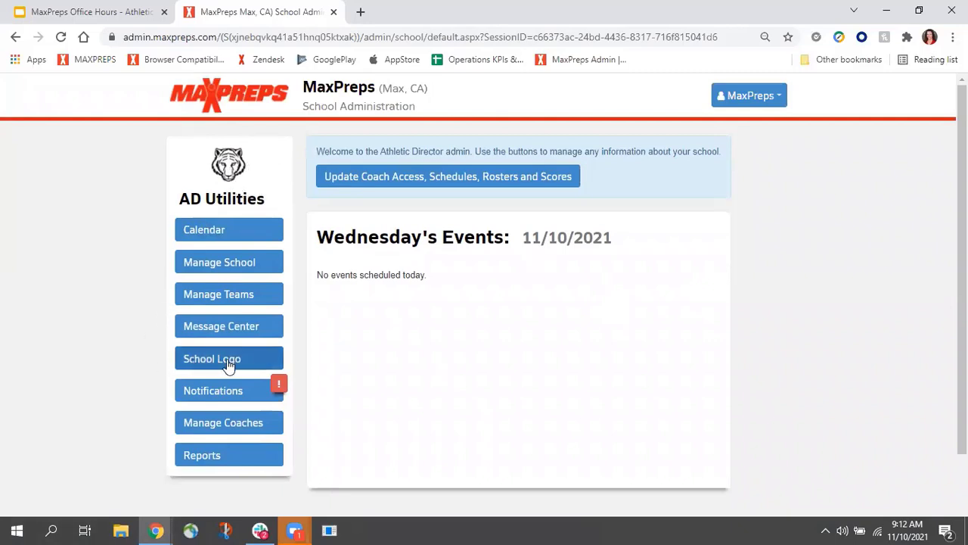
View the tiger School Mascot settings, return Home, and open the AD Calendar.
click(234, 169)
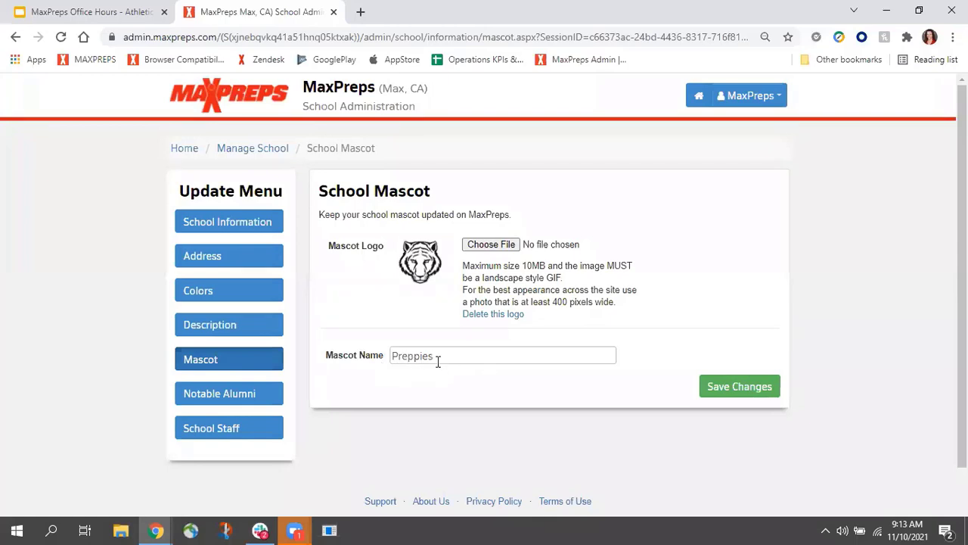
click(191, 151)
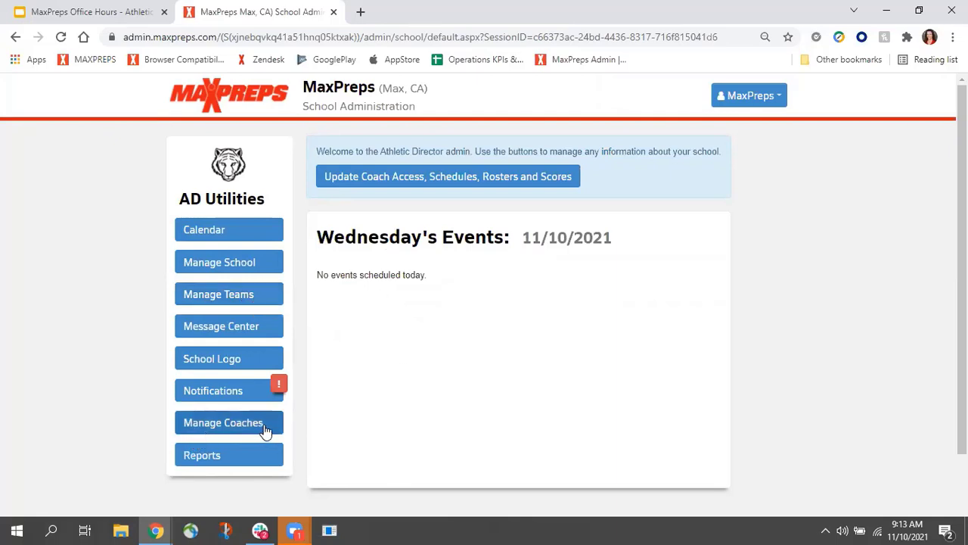
click(231, 299)
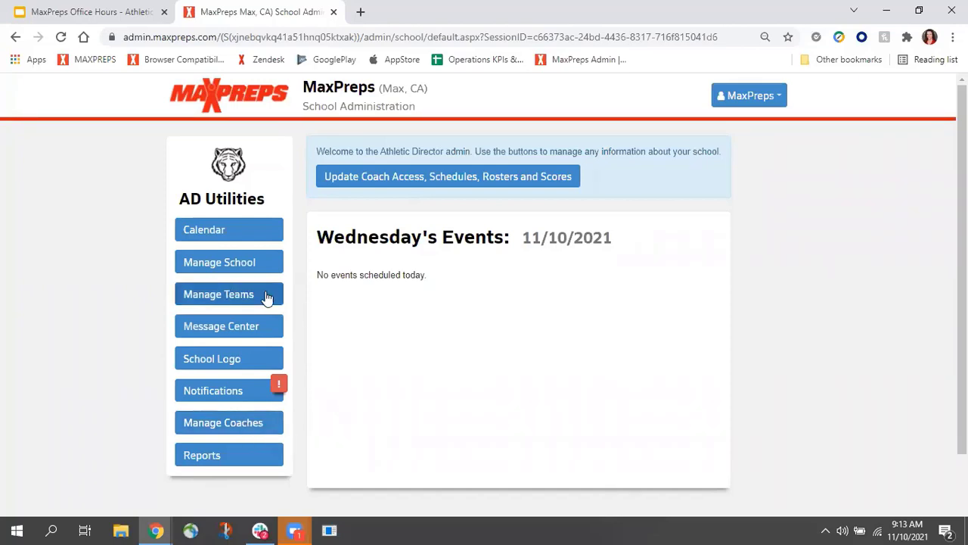
click(261, 433)
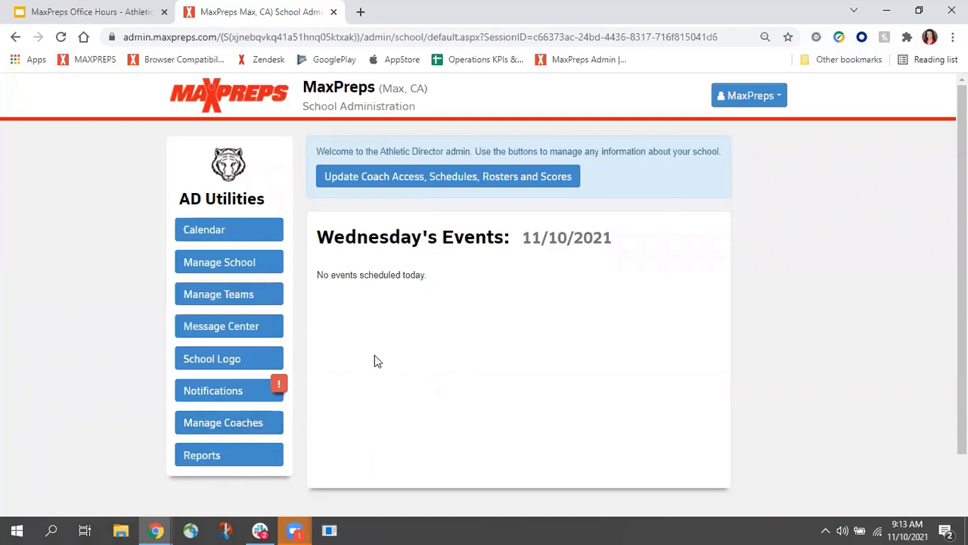
click(227, 230)
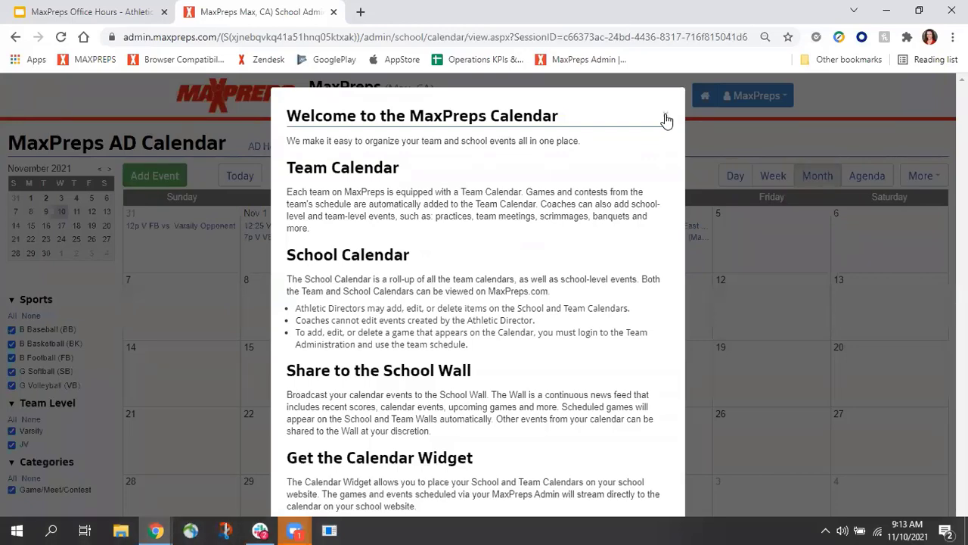
Close the calendar welcome and hide G Softball, G Volleyball, B Basketball and B Baseball, leaving B Football.
click(666, 119)
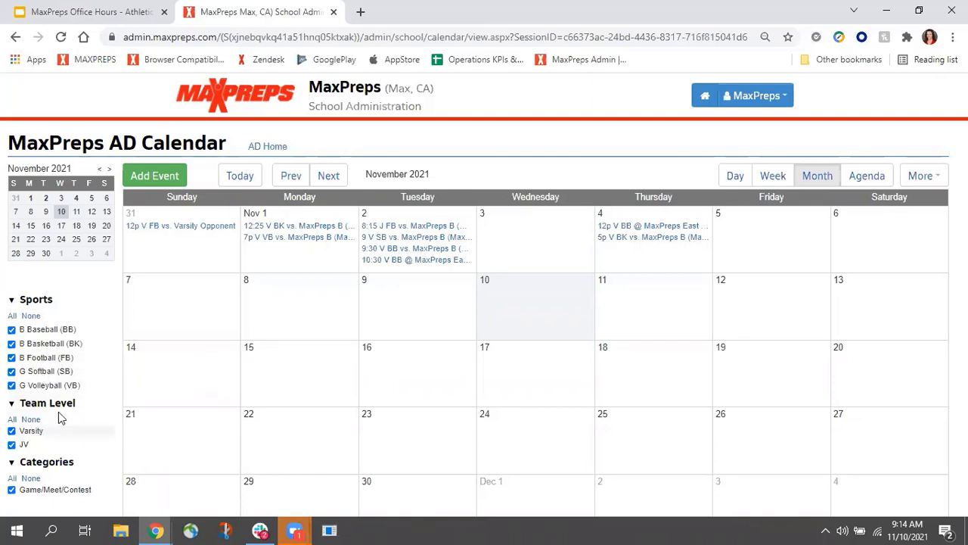
click(11, 372)
click(12, 385)
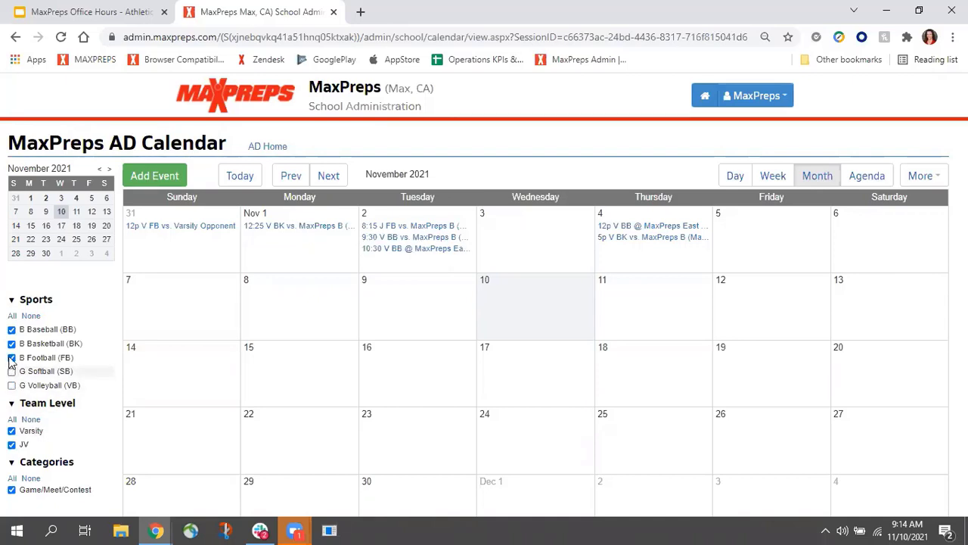
click(12, 343)
click(12, 329)
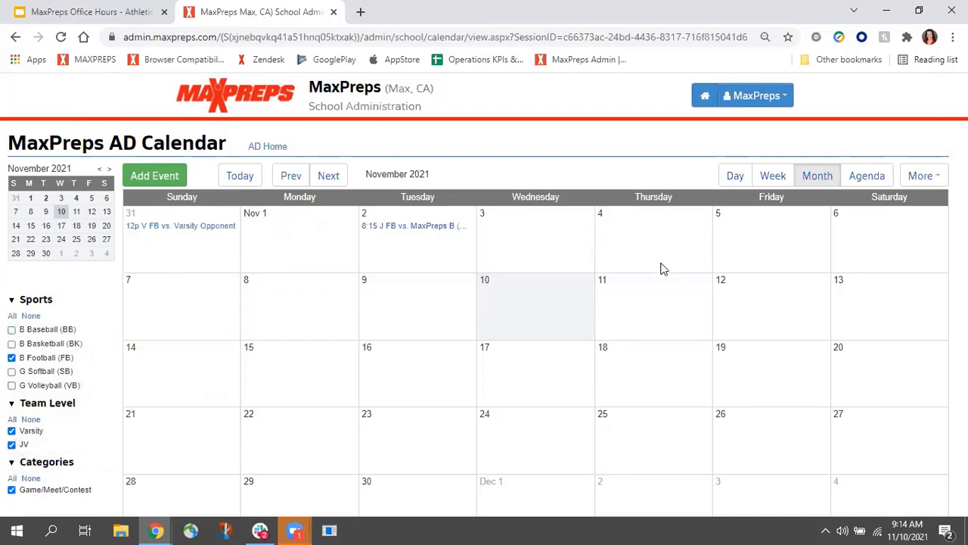
Toggle JV events off and back on, then return to the AD home page.
click(11, 446)
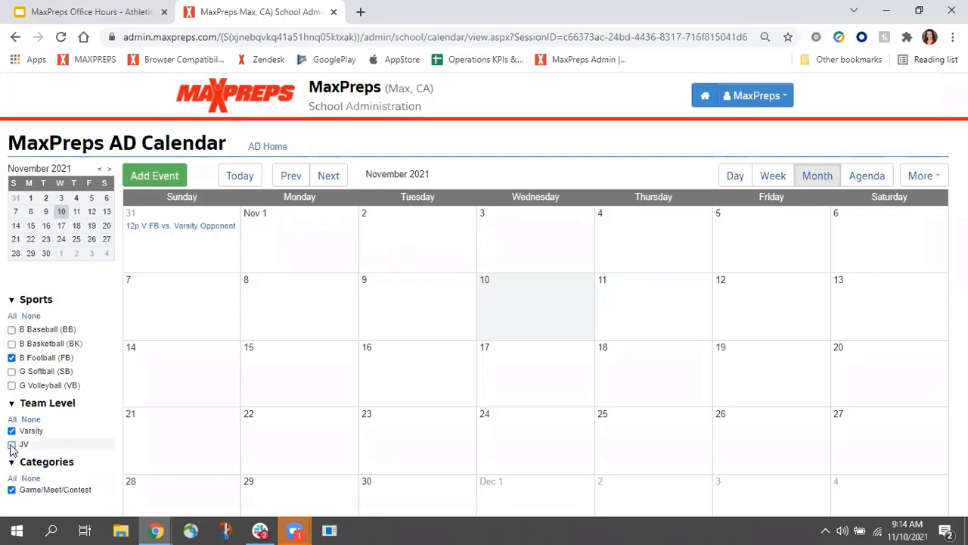
click(12, 446)
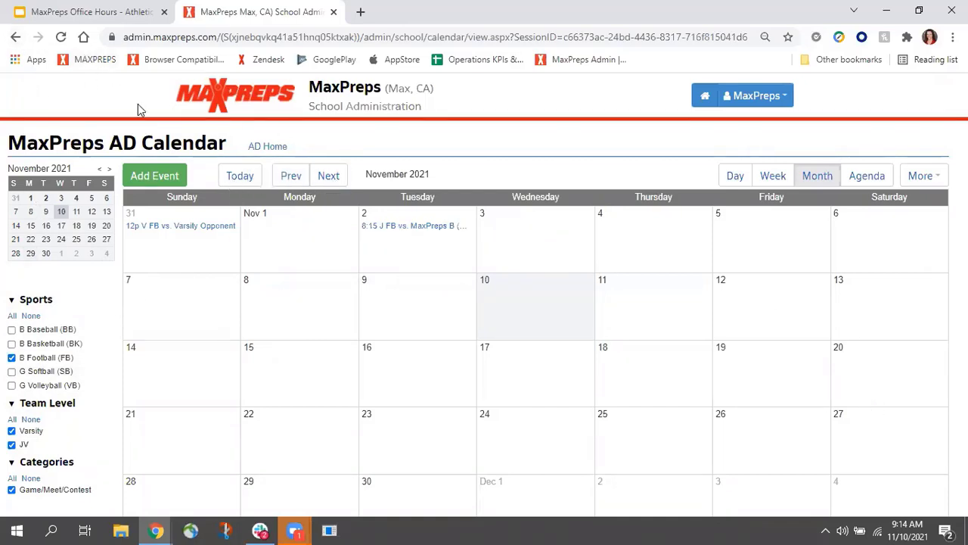
click(274, 147)
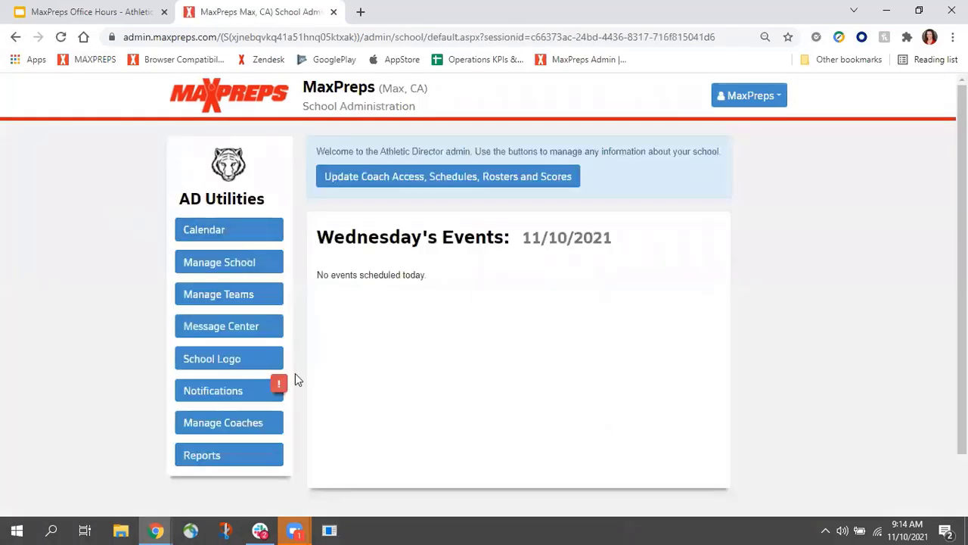
click(240, 331)
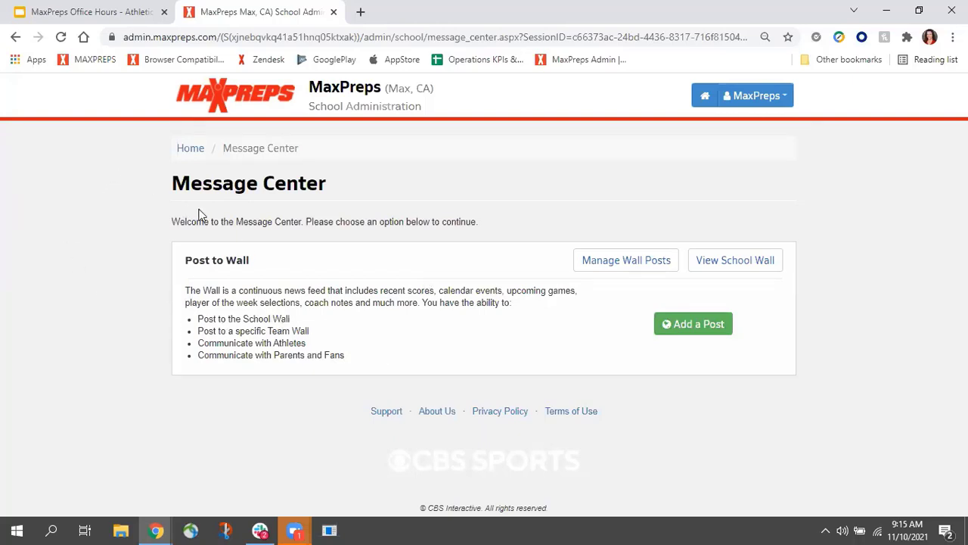
click(190, 152)
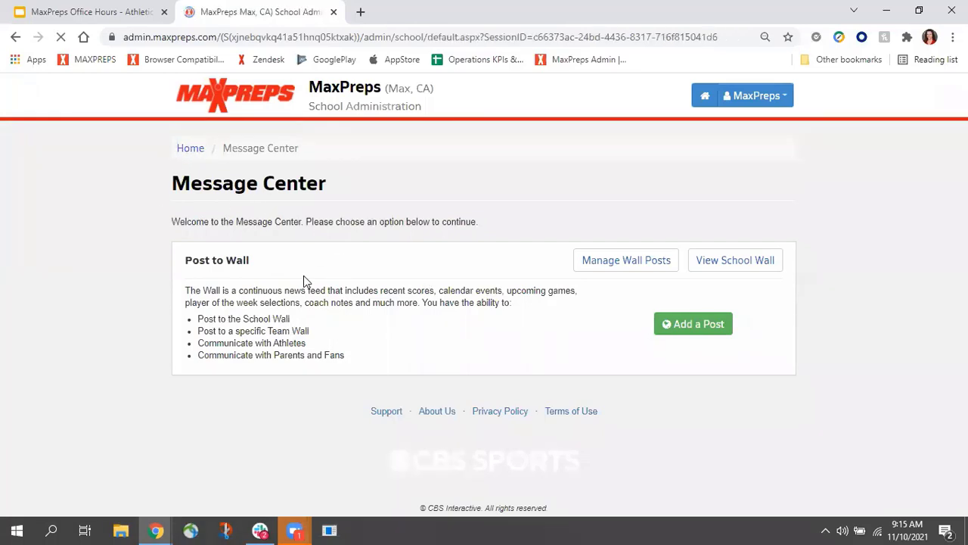
scroll(290, 279, down, 1)
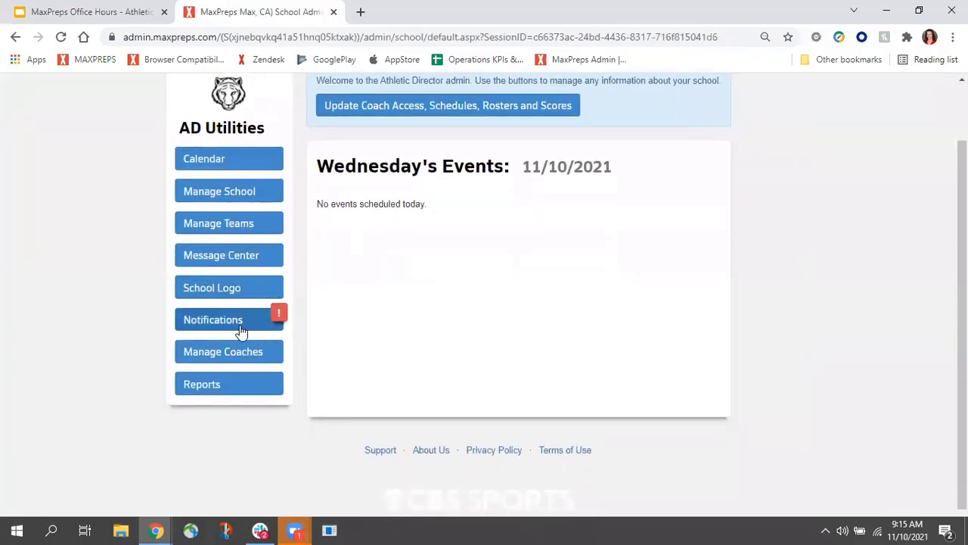
click(236, 330)
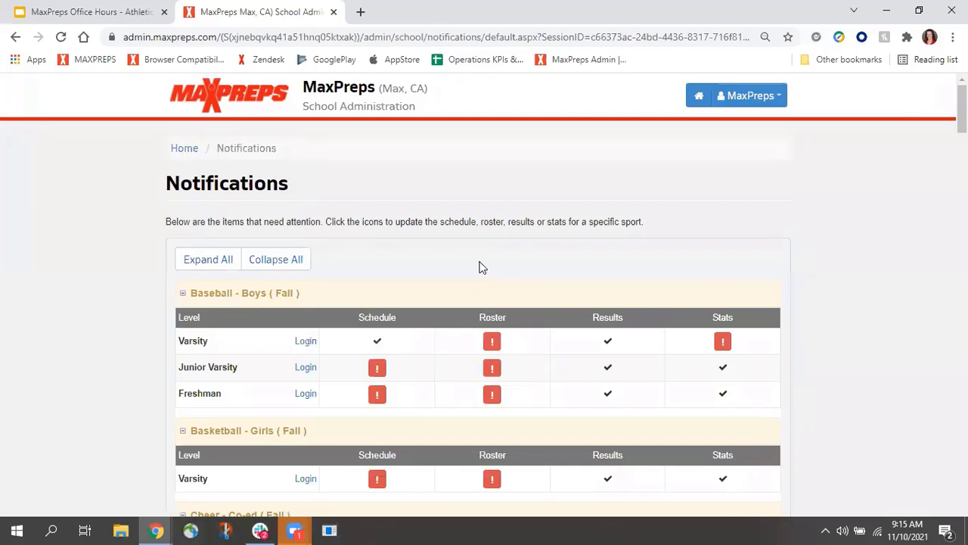
scroll(480, 265, down, 1)
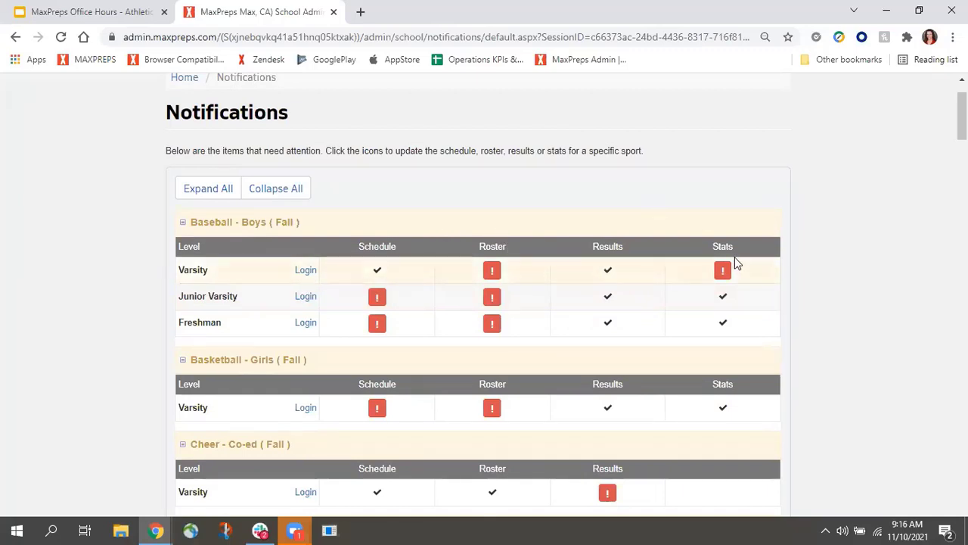
scroll(579, 220, down, 3)
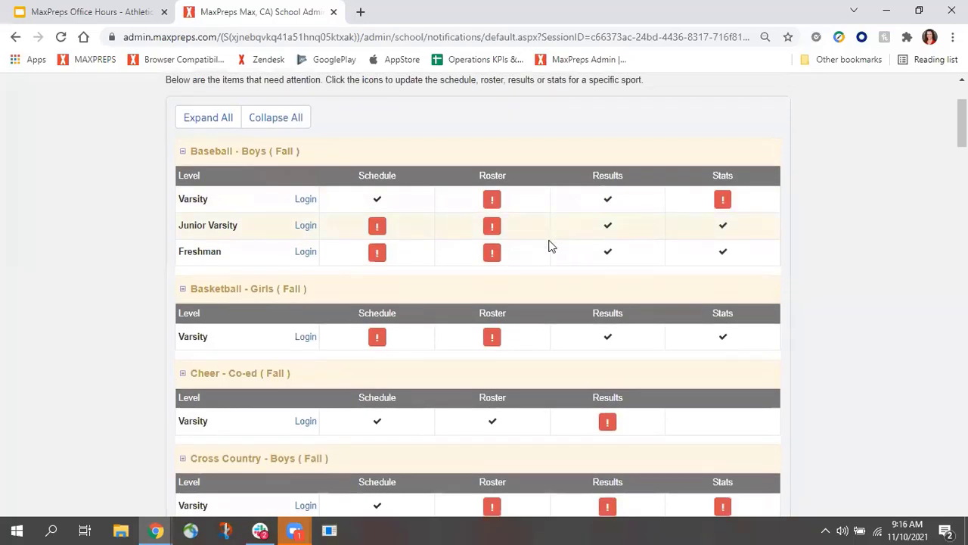
scroll(565, 217, down, 7)
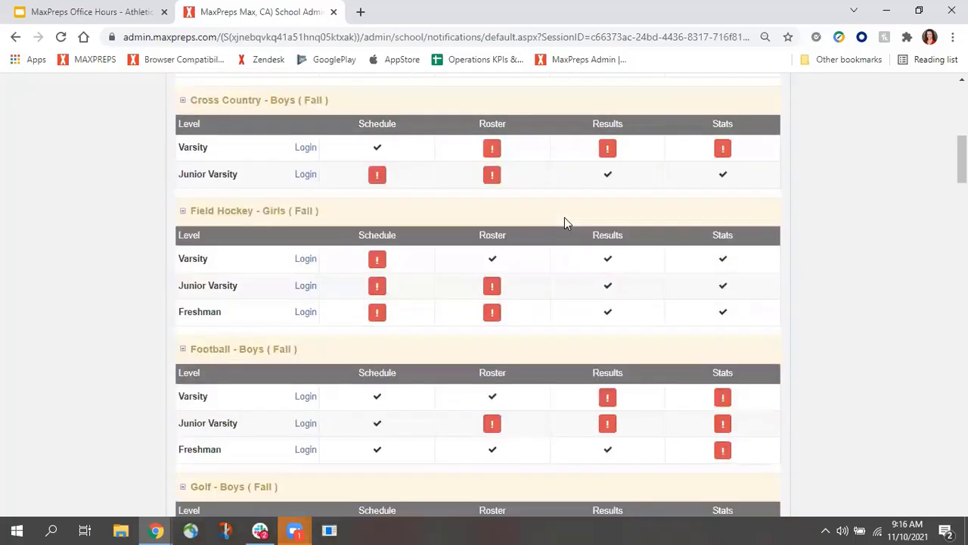
scroll(565, 223, down, 8)
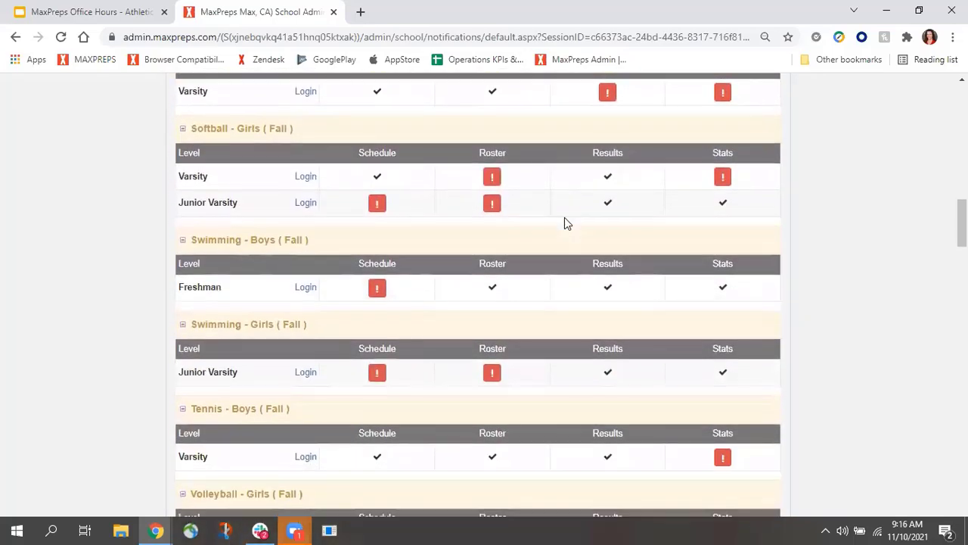
scroll(564, 217, down, 3)
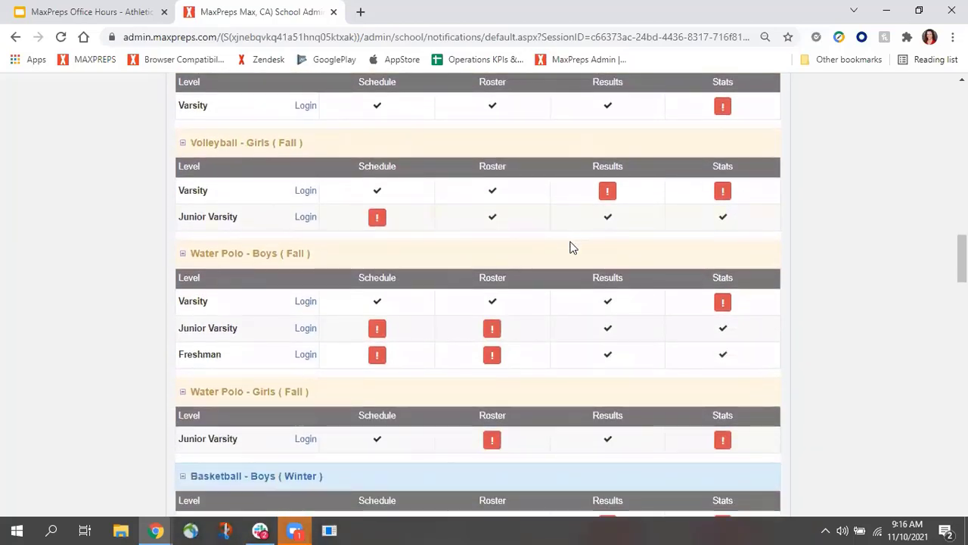
scroll(573, 258, down, 7)
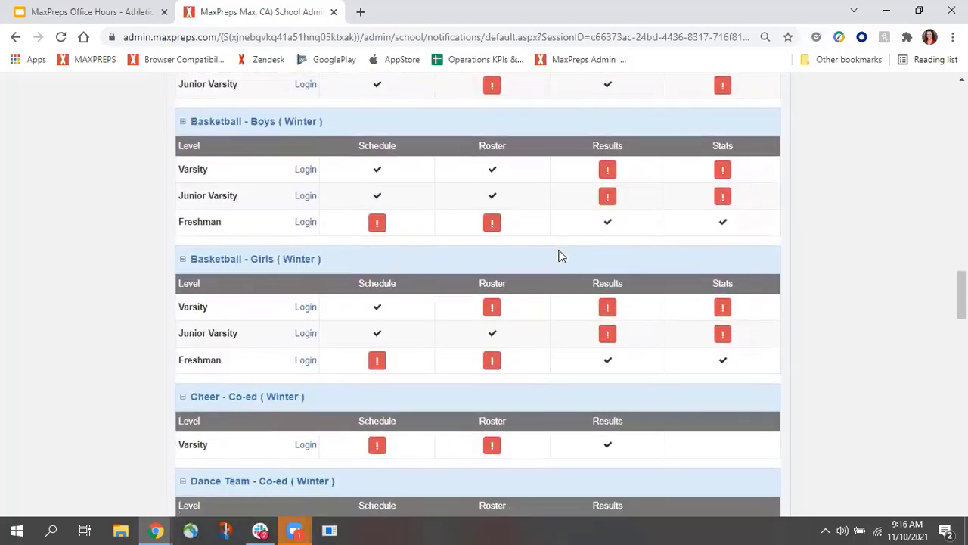
scroll(562, 256, up, 12)
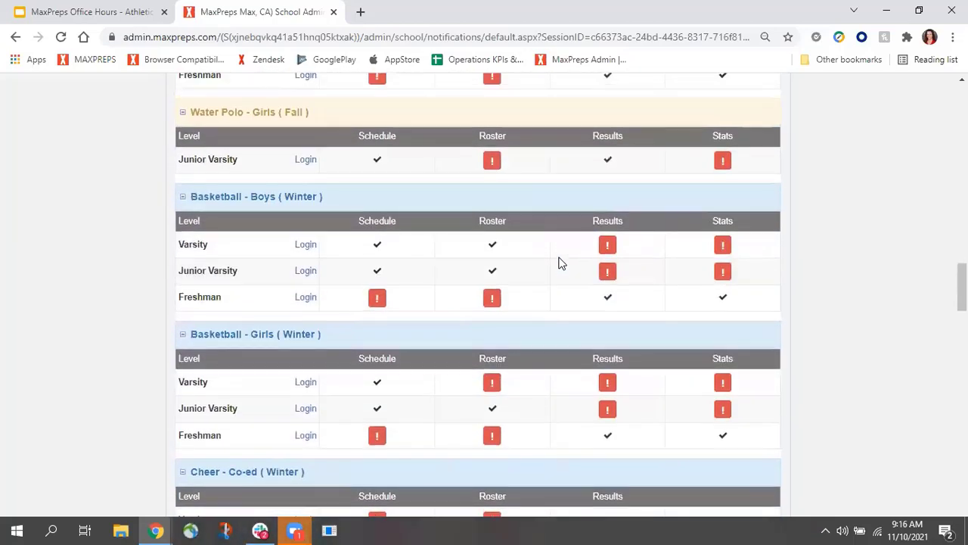
scroll(560, 262, up, 15)
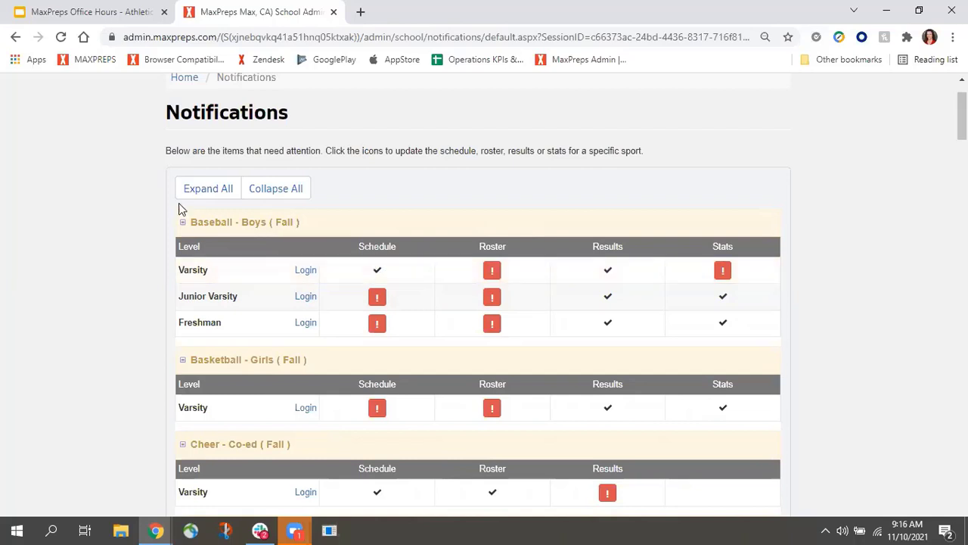
Open the Baseball Boys Varsity roster for editing in a new tab.
click(493, 273)
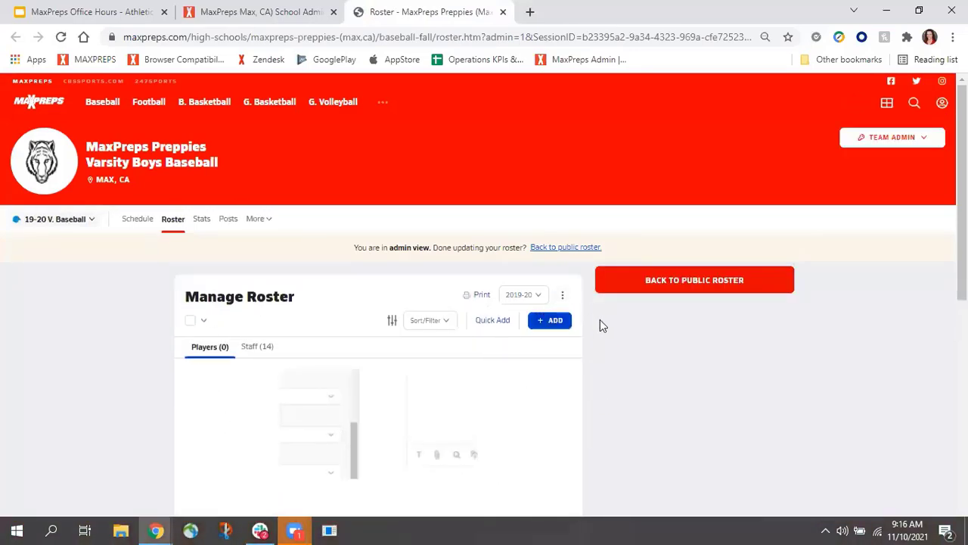
scroll(625, 333, down, 1)
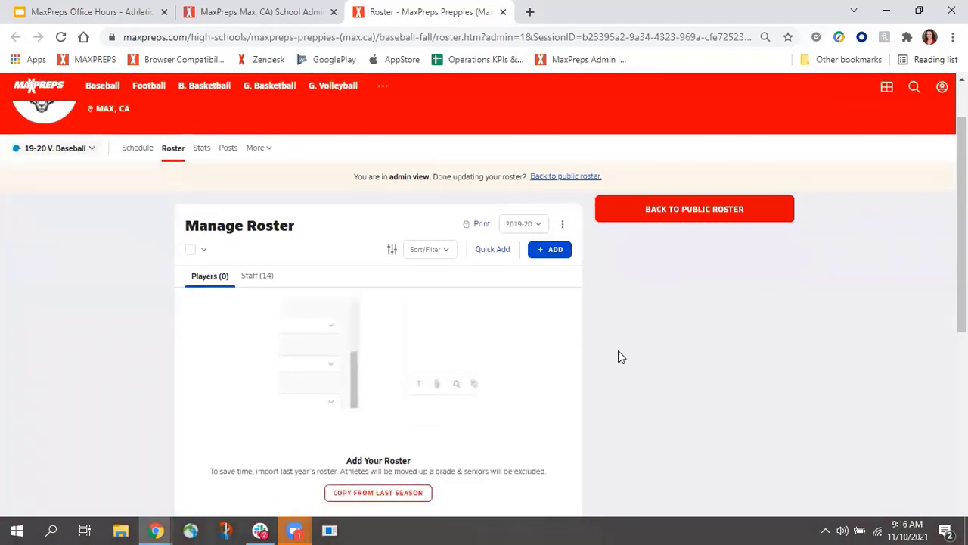
scroll(614, 349, up, 1)
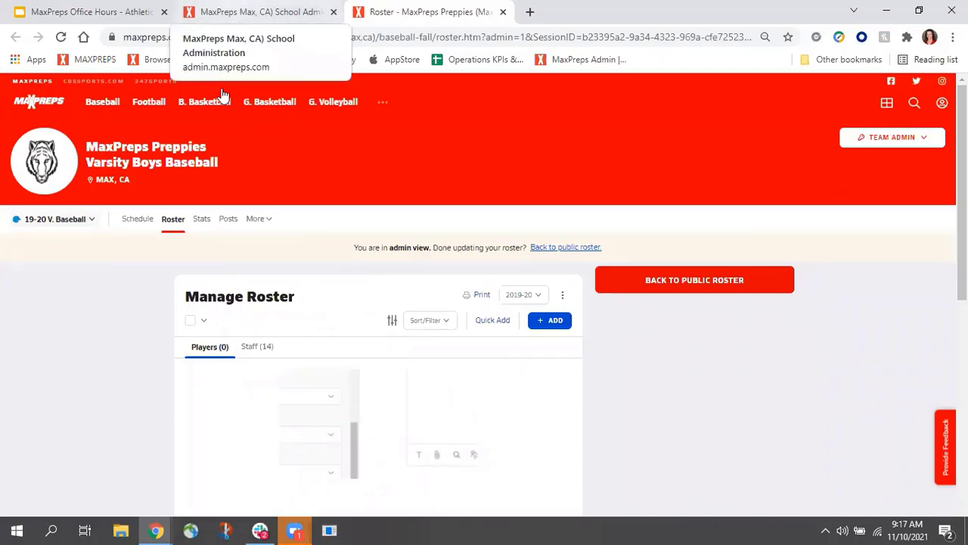
Switch back to the admin tab, return to the admin home and open Reports.
click(257, 12)
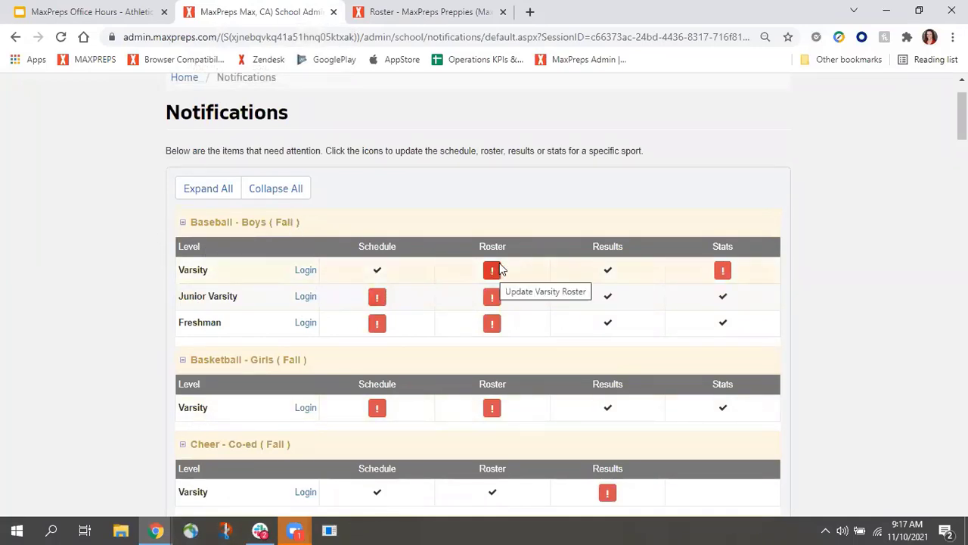
scroll(280, 251, up, 2)
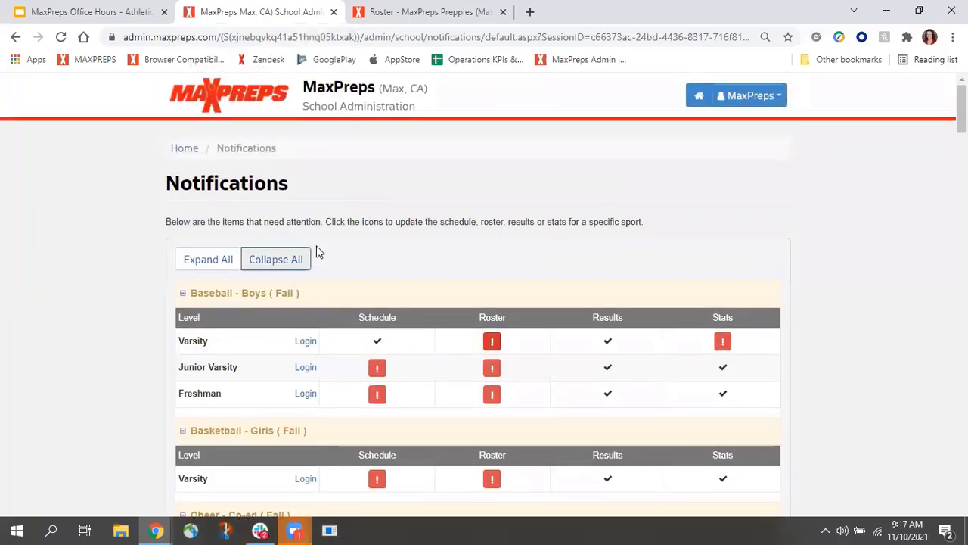
click(189, 152)
scroll(149, 254, down, 2)
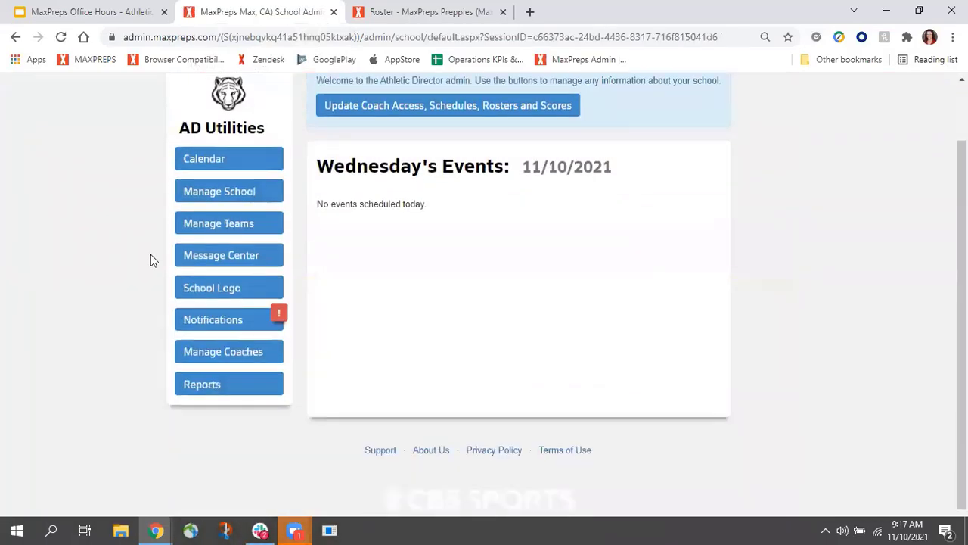
click(217, 387)
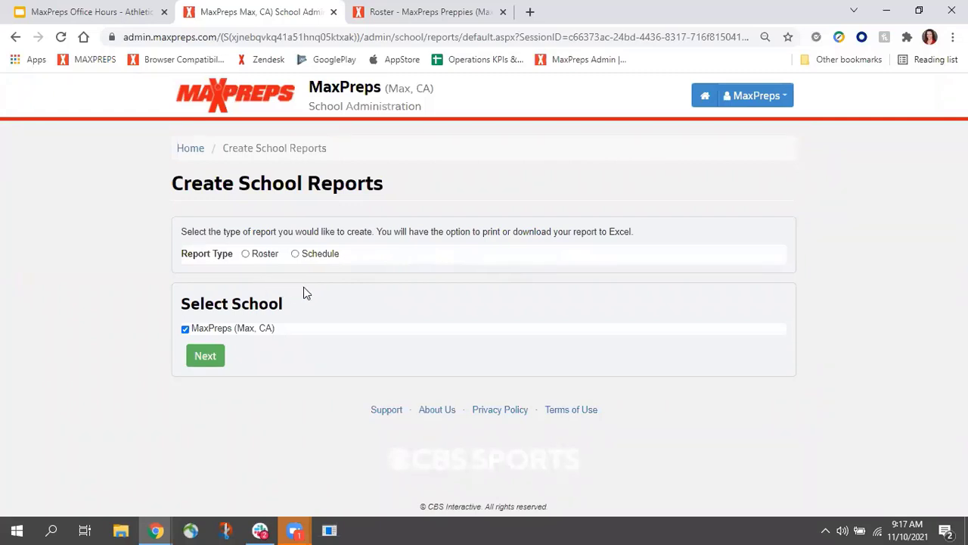
Select the Roster report type, then return to the School Administration home.
click(246, 254)
click(190, 149)
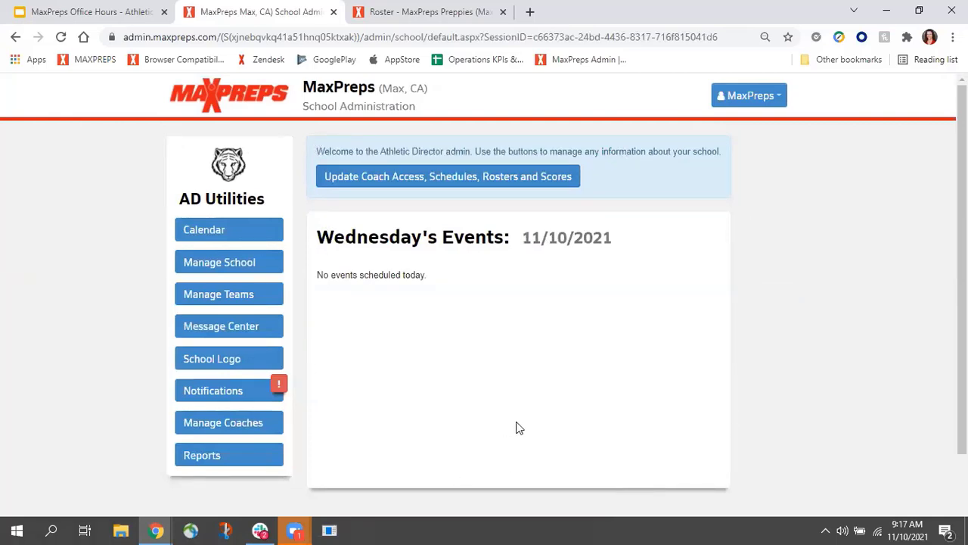
Open Manage School's Add/Update Permissions page and review the admins' roles, e-mails and last logins.
click(218, 263)
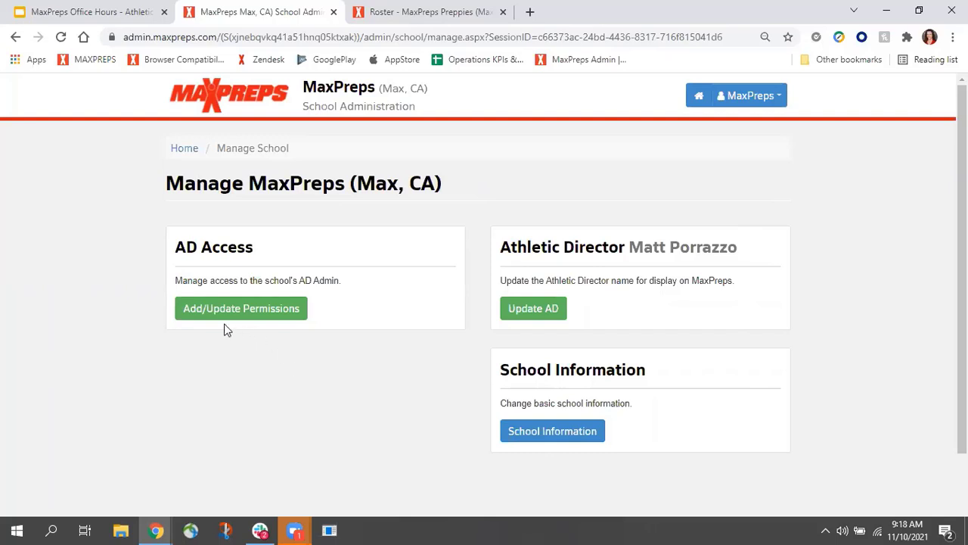
click(265, 314)
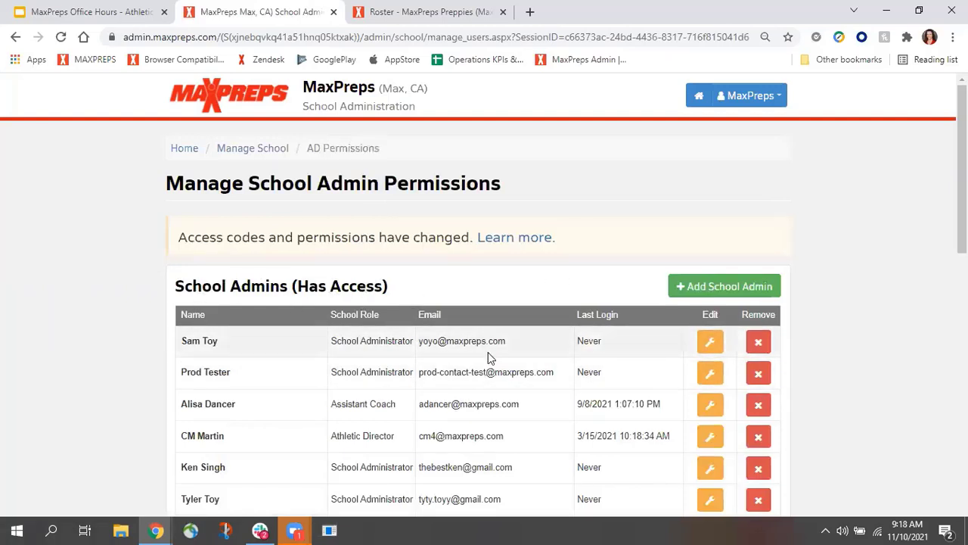
scroll(452, 410, down, 1)
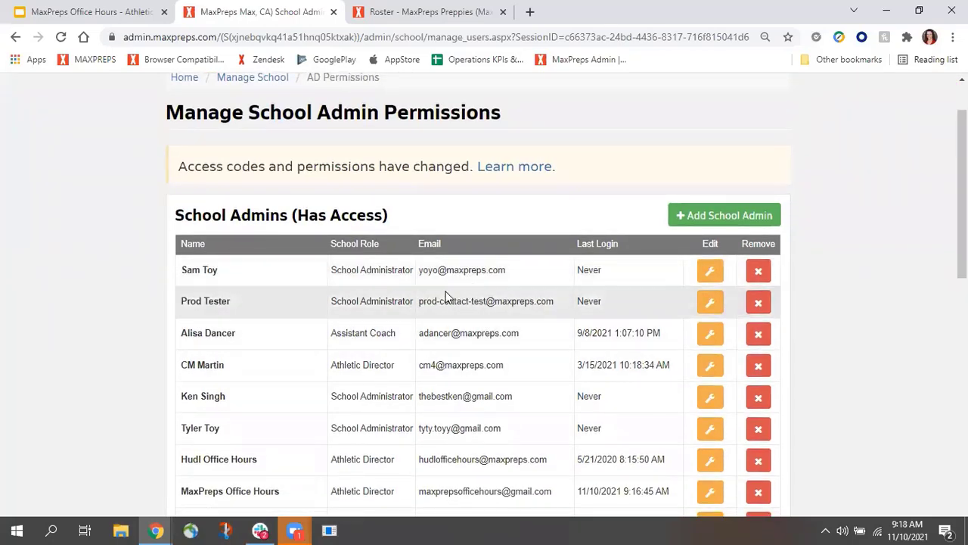
scroll(443, 303, down, 1)
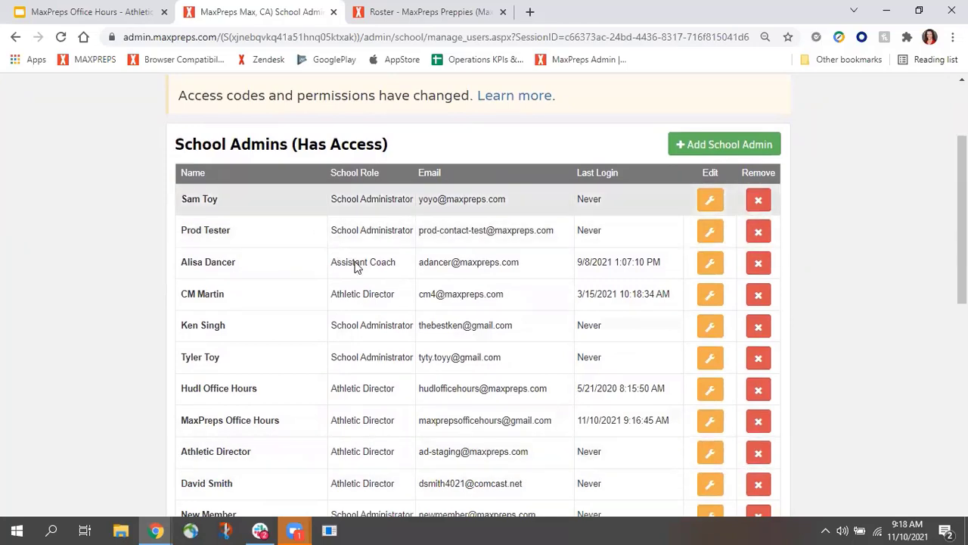
scroll(356, 267, up, 1)
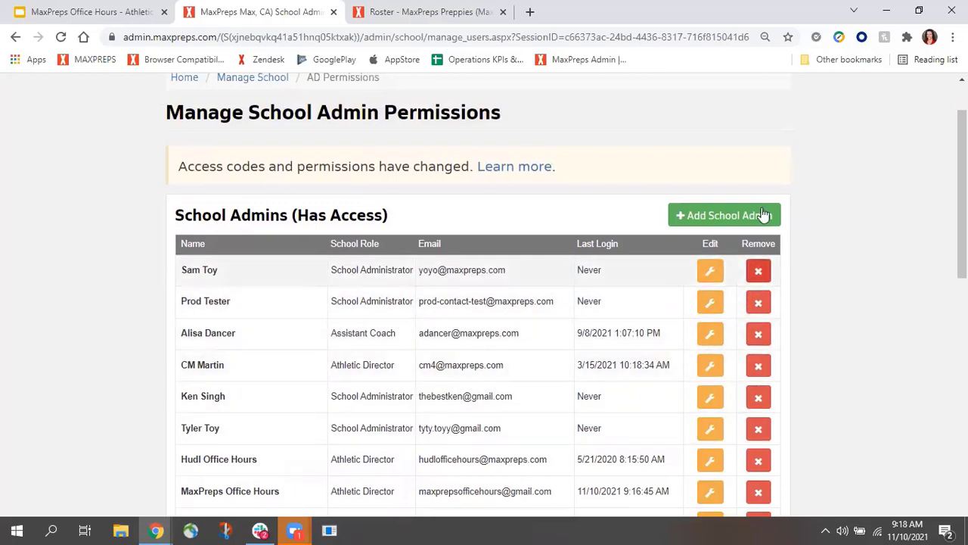
click(701, 221)
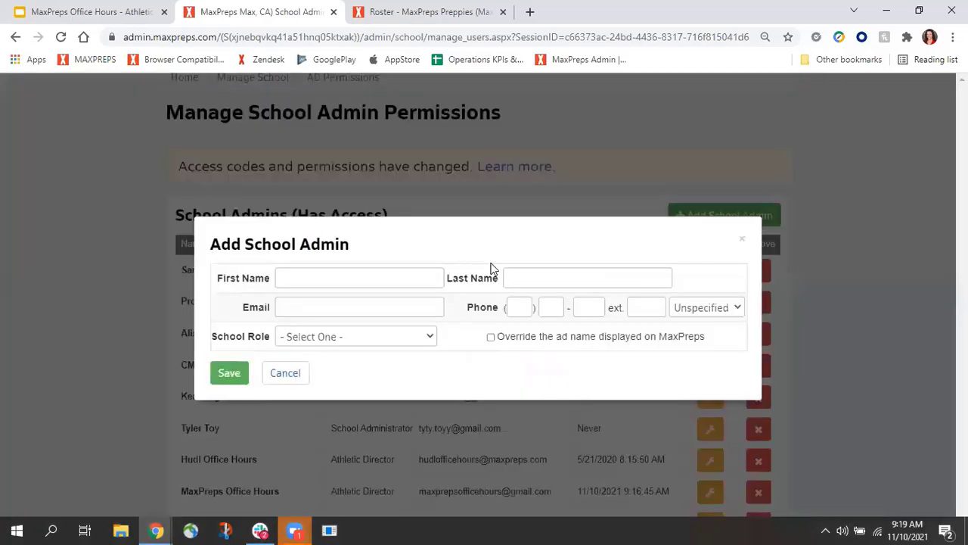
click(351, 341)
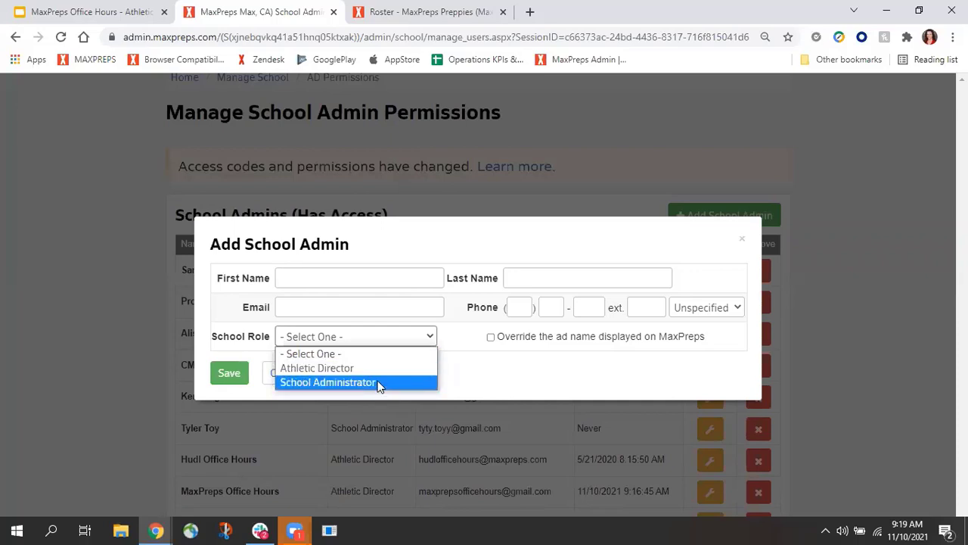
click(600, 386)
click(283, 373)
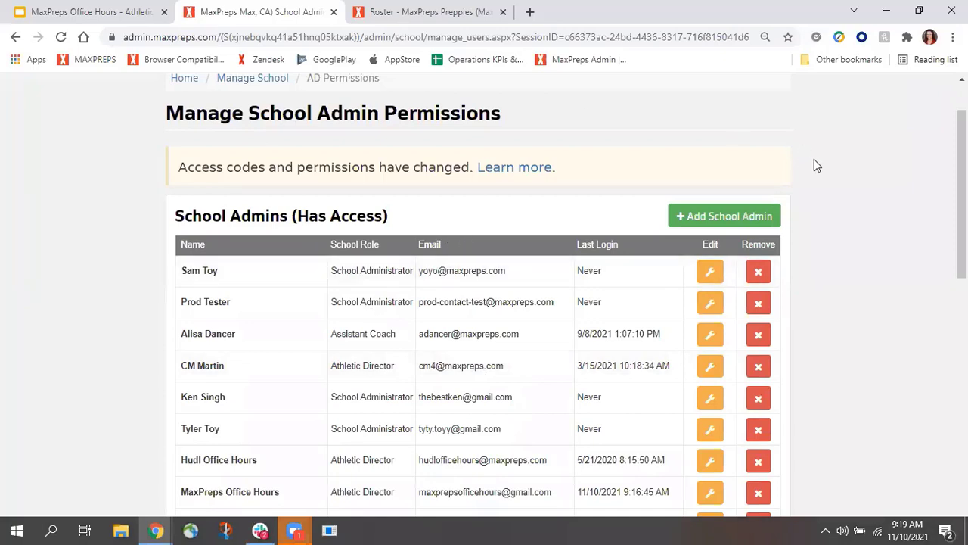
scroll(631, 201, up, 1)
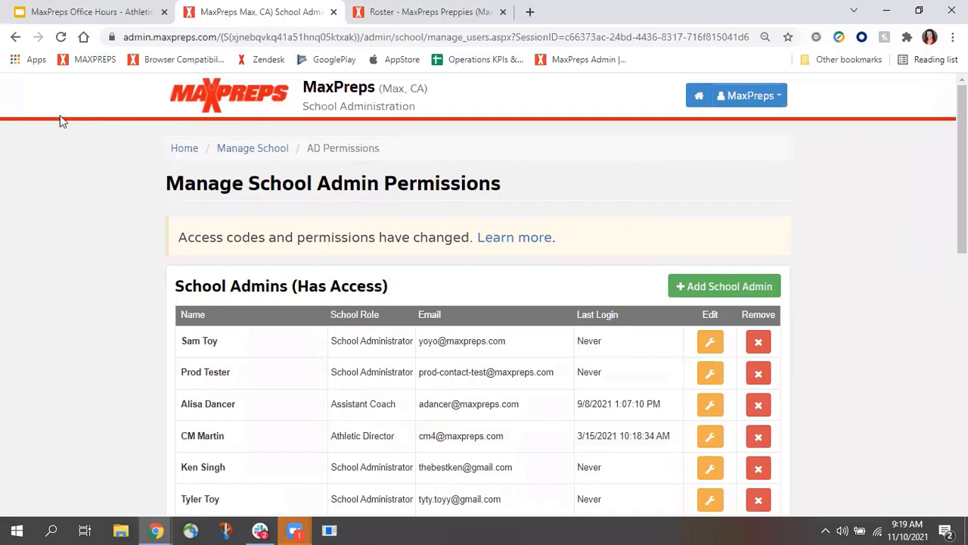
Return to Manage School and open the School Information form for MaxPreps (Max, CA).
click(16, 37)
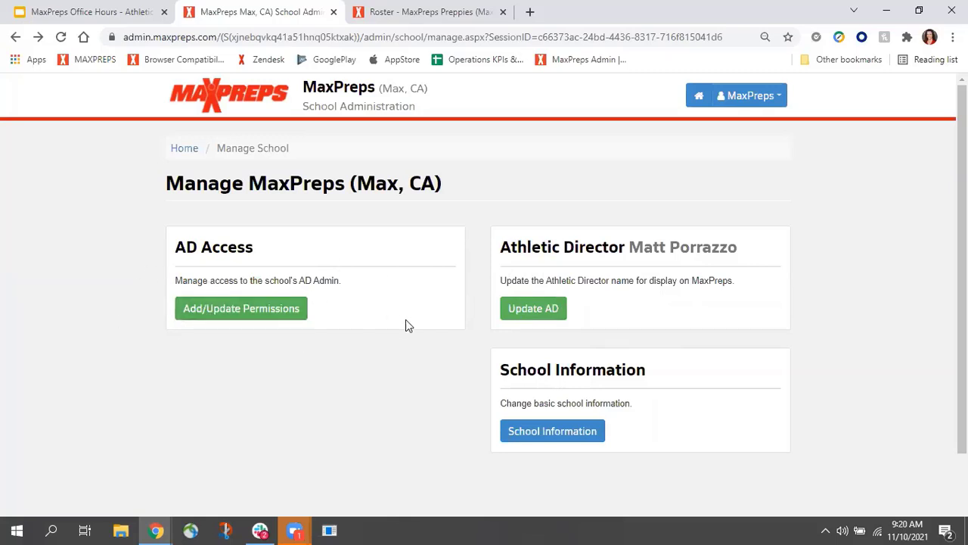
click(550, 441)
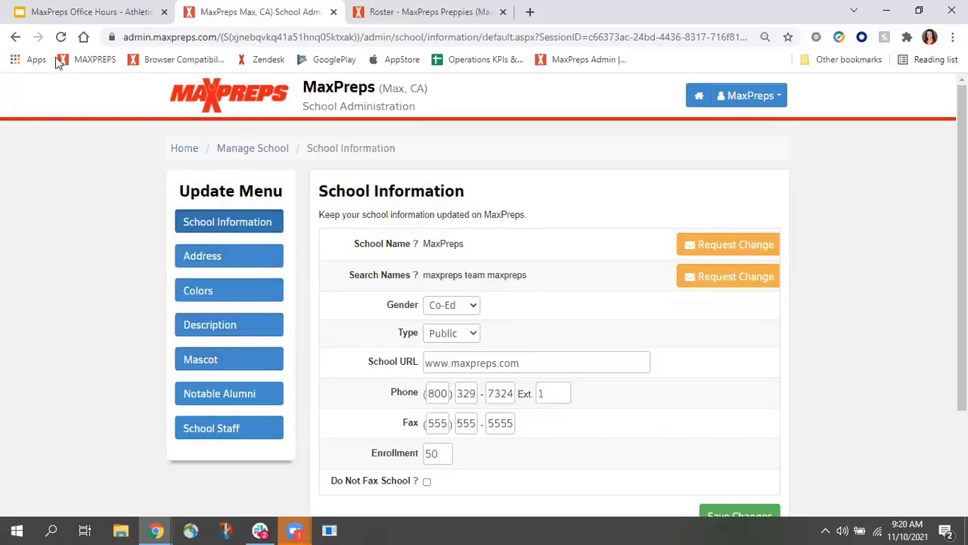
Reopen the School Information form and glance at the school's address details.
click(15, 37)
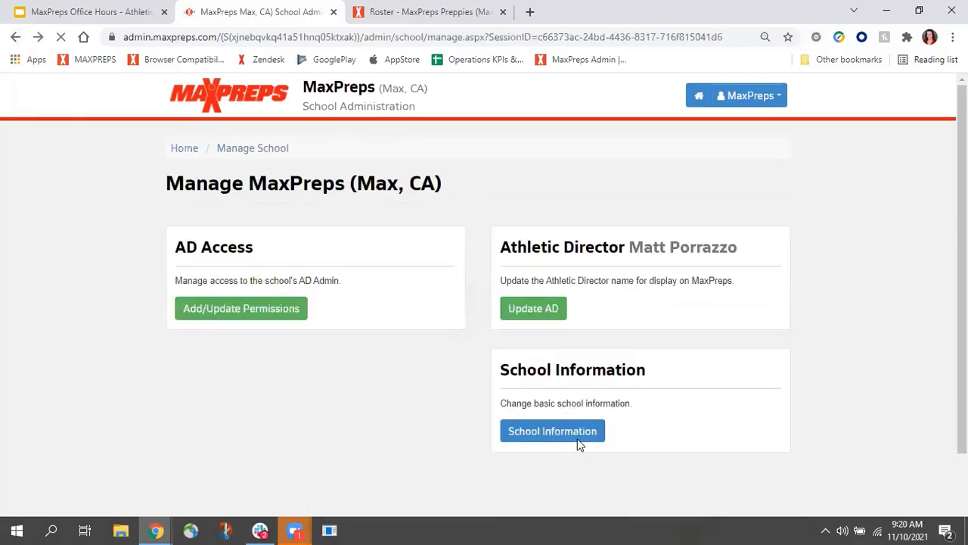
click(573, 435)
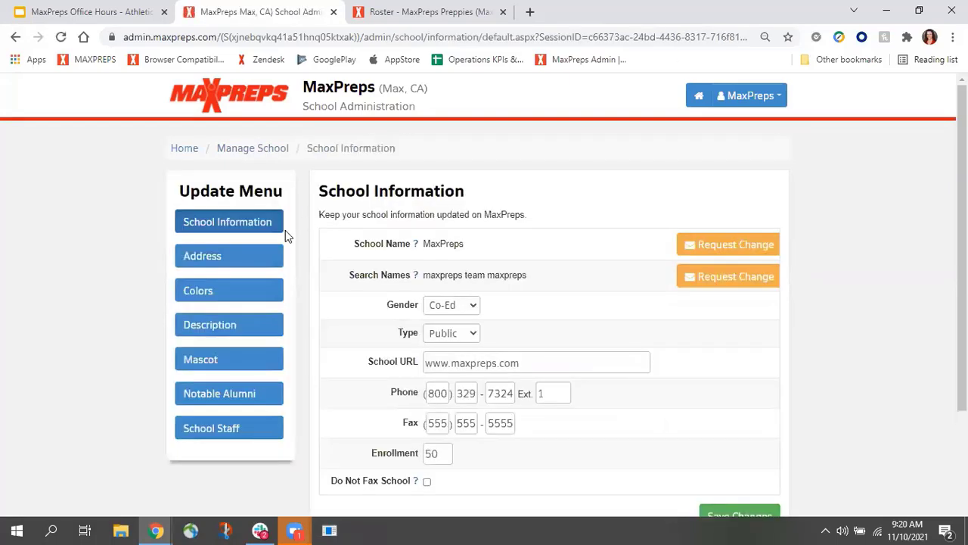
scroll(382, 299, down, 1)
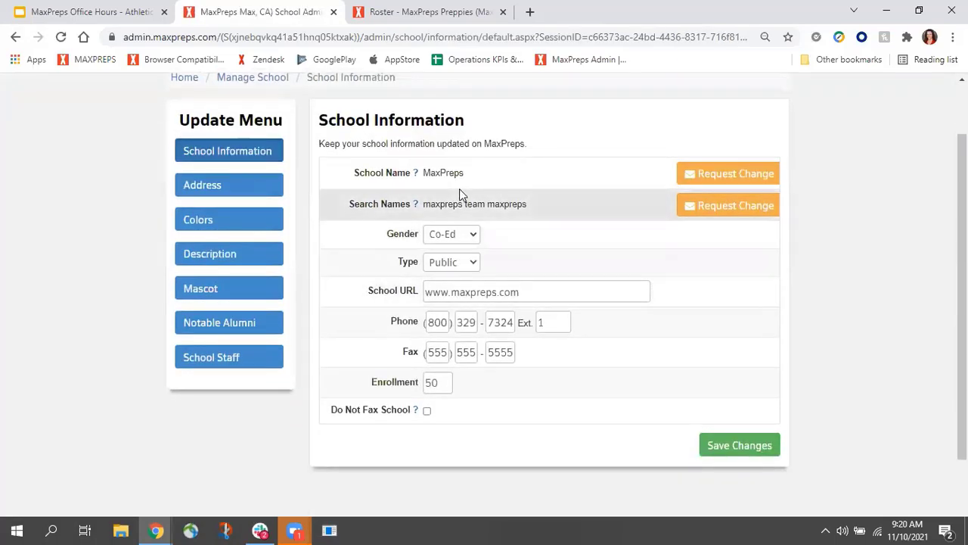
click(213, 186)
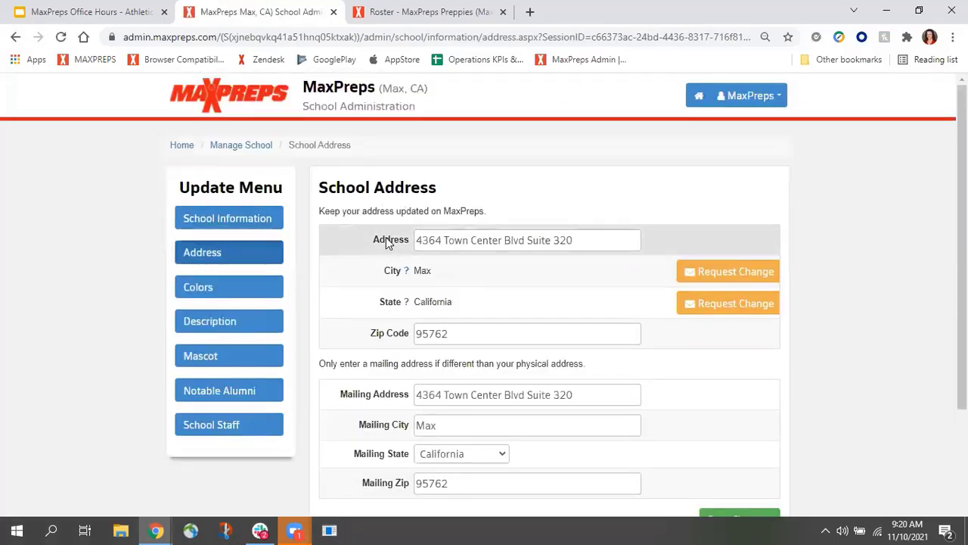
click(235, 227)
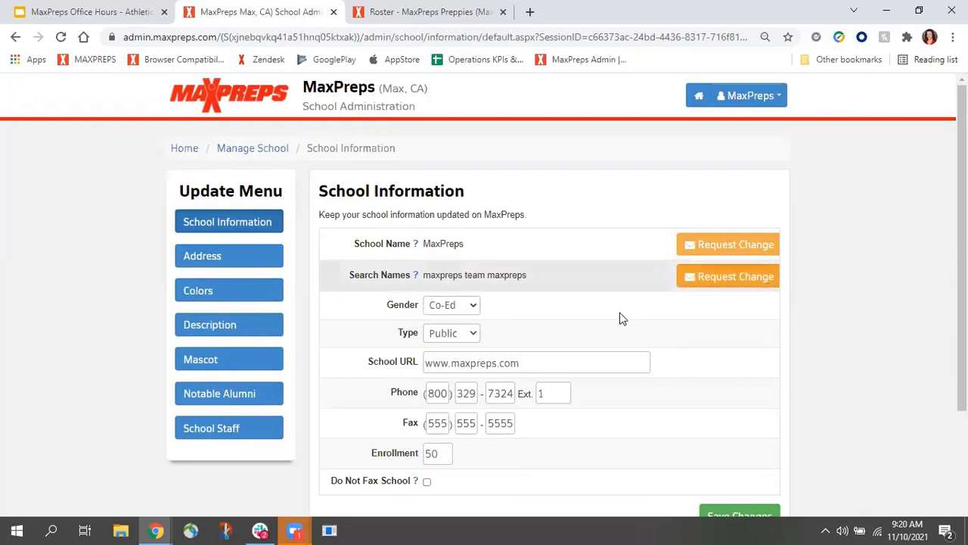
View the address and the Red, White, Gray and Blue school colours, then go back Home.
click(250, 265)
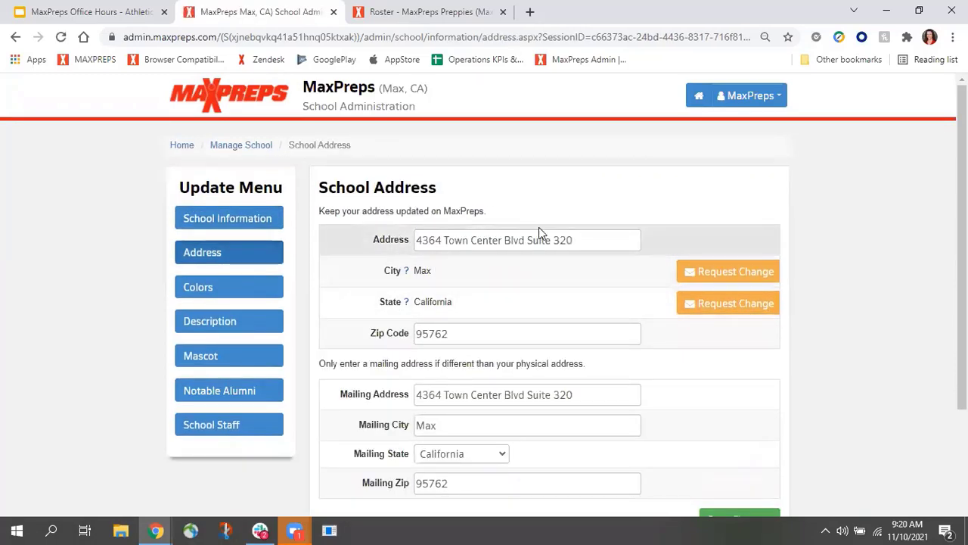
click(227, 286)
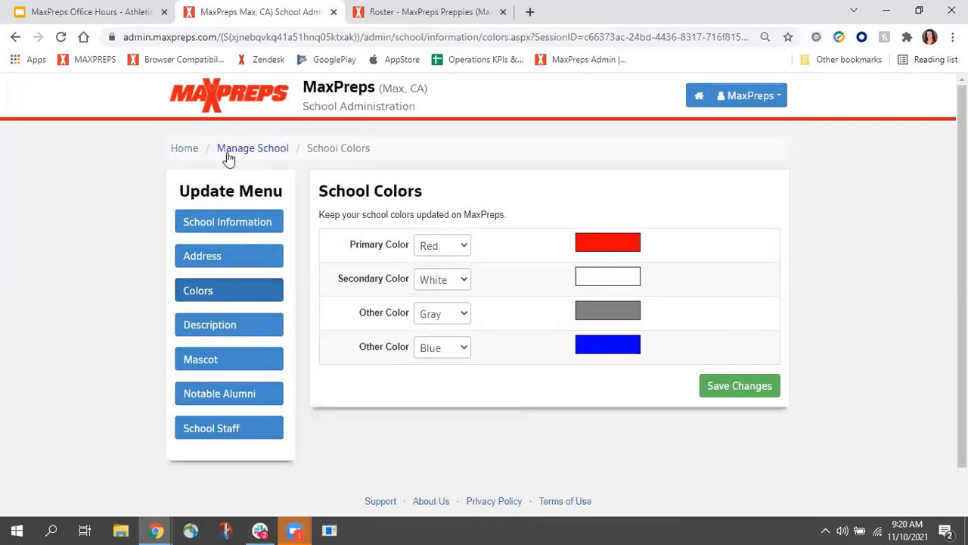
click(271, 152)
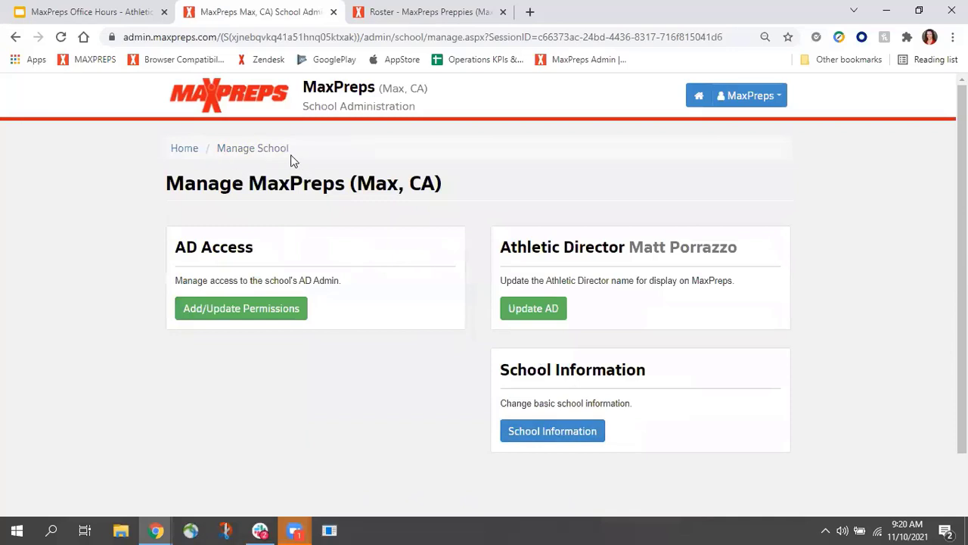
click(196, 151)
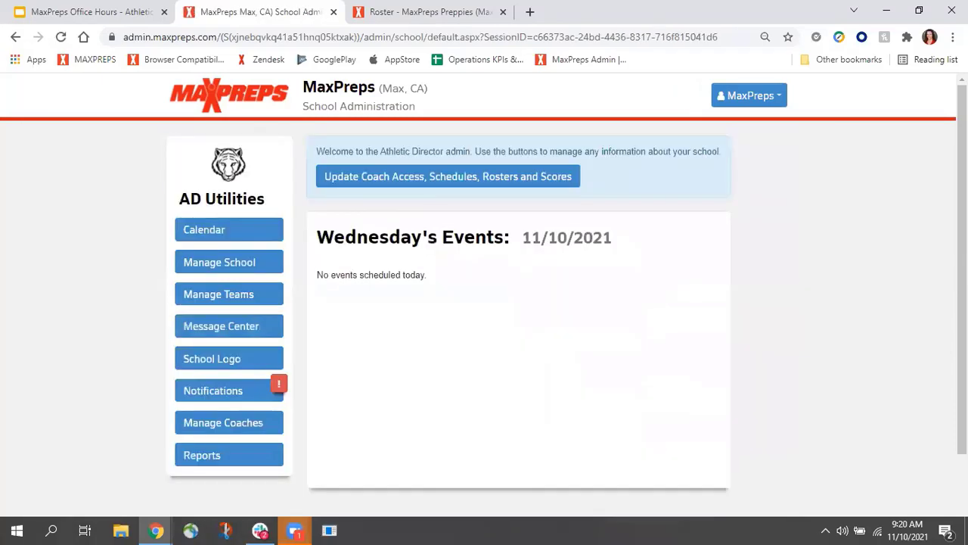
Open Manage Teams and scan the Active Teams list of Fall Sports with genders and levels.
click(233, 301)
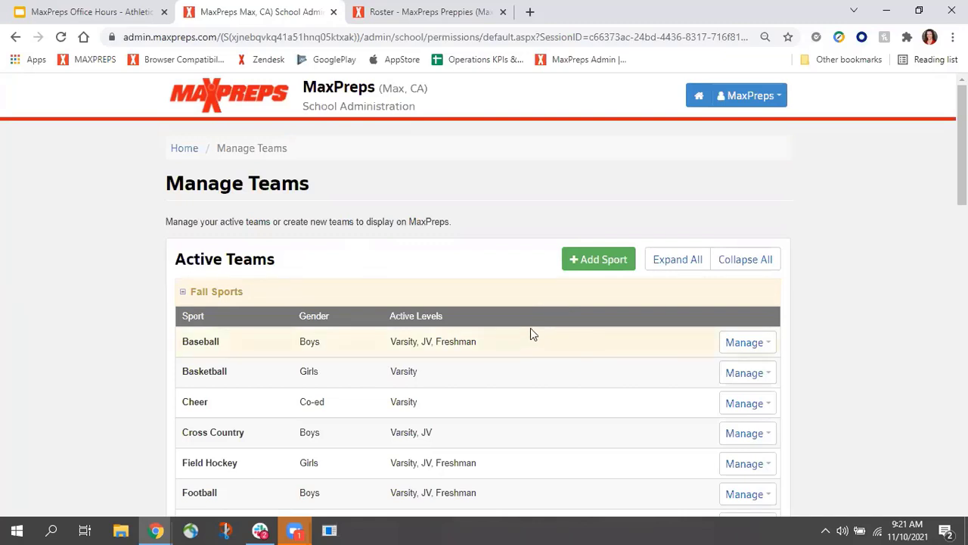
scroll(530, 330, down, 1)
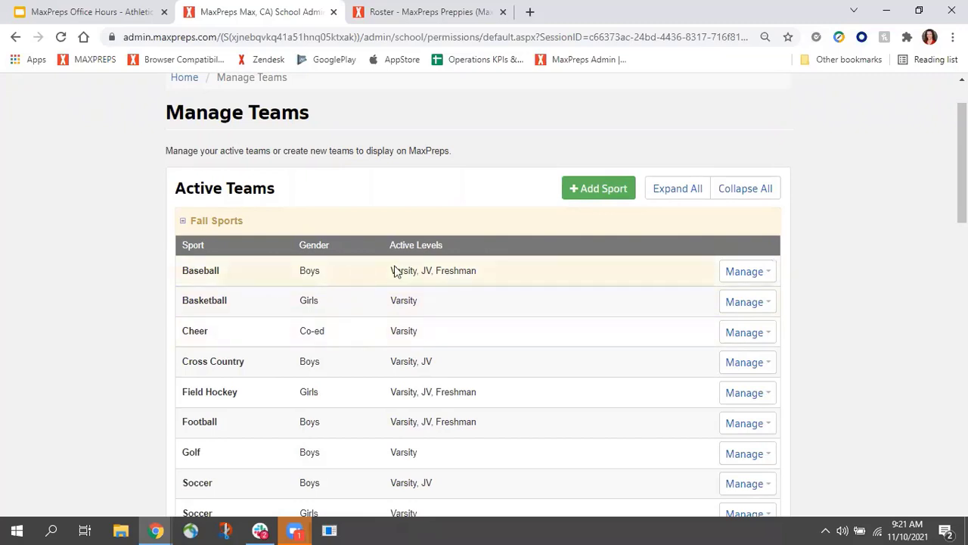
scroll(362, 274, down, 1)
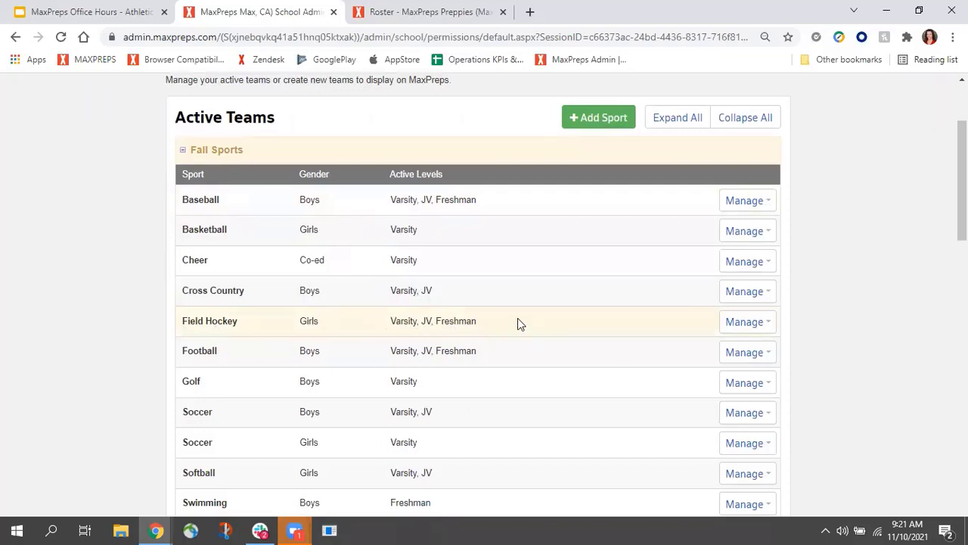
drag(469, 323, 319, 324)
click(401, 329)
scroll(532, 321, up, 1)
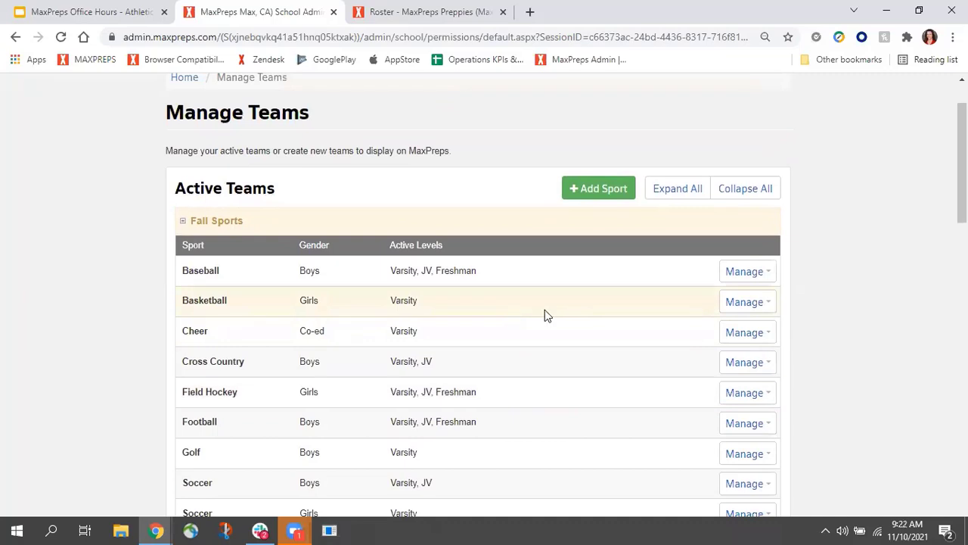
scroll(547, 316, up, 1)
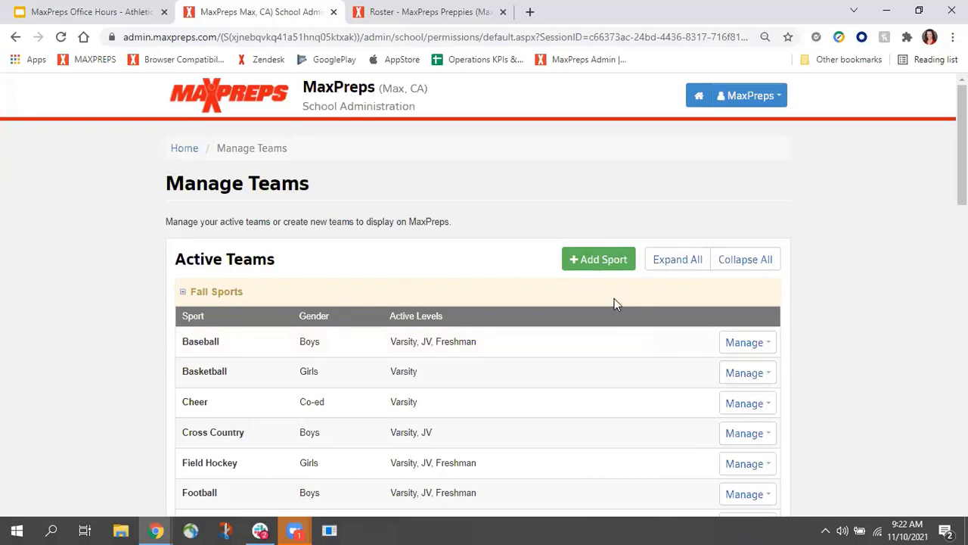
click(617, 261)
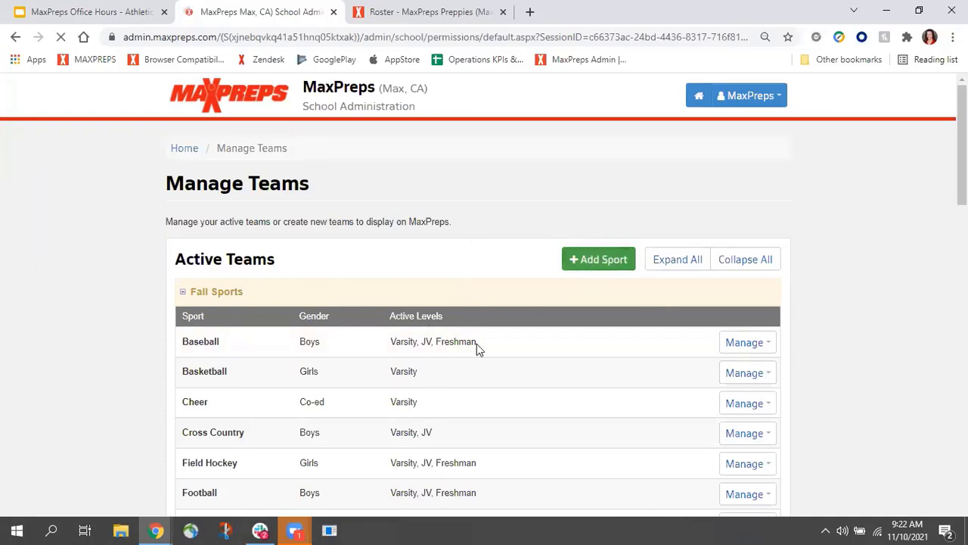
scroll(350, 407, down, 1)
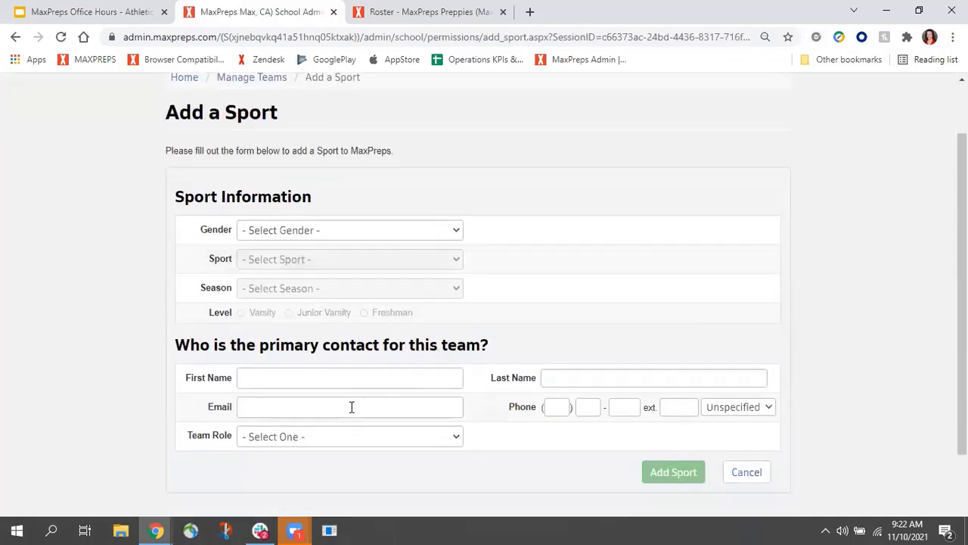
scroll(205, 318, down, 1)
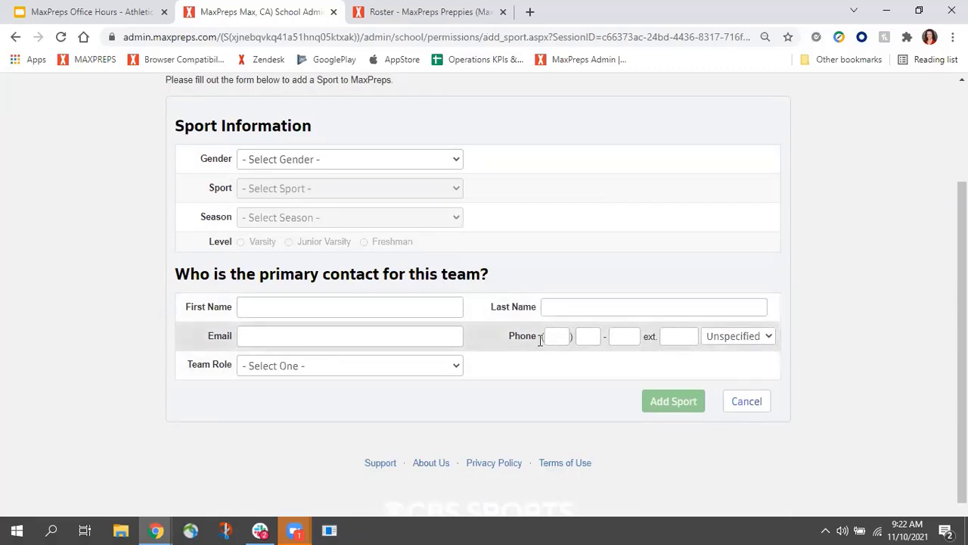
scroll(467, 394, up, 1)
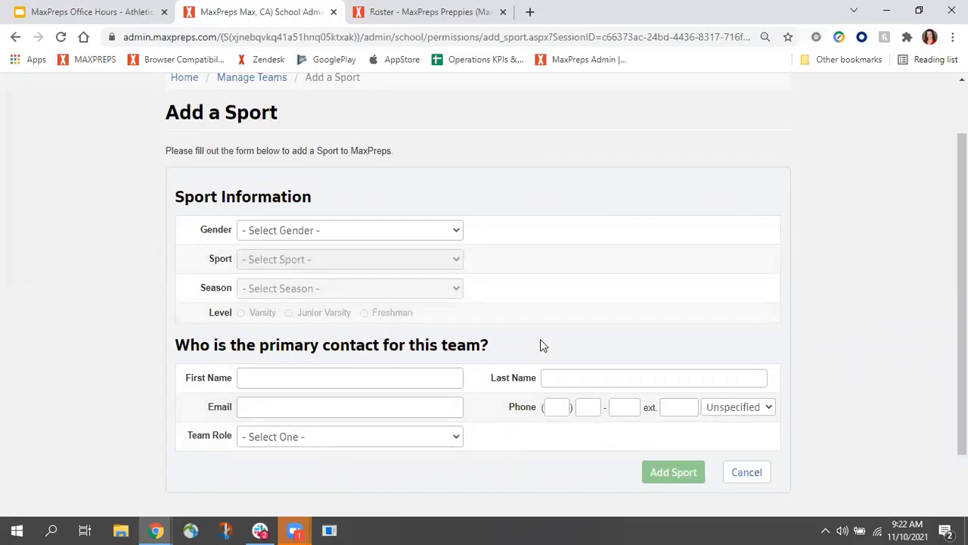
click(753, 475)
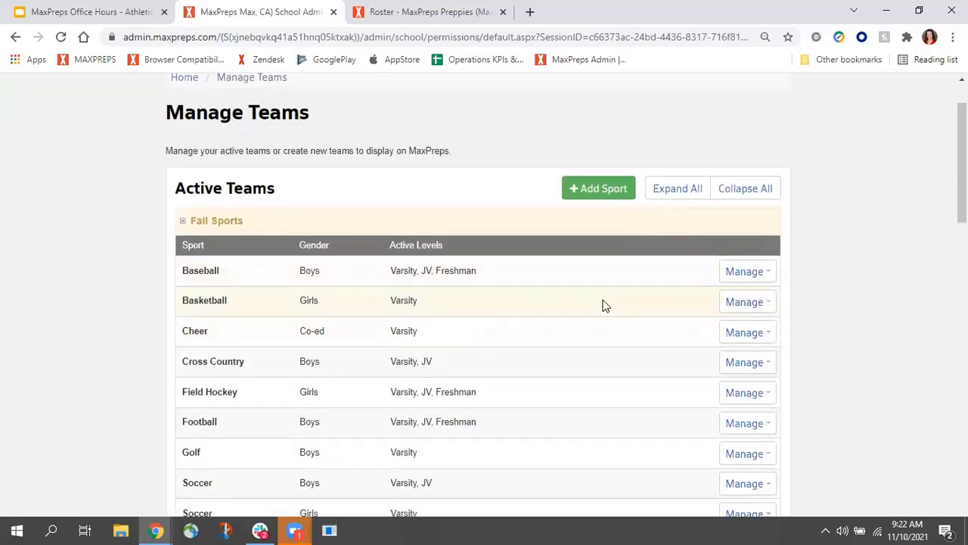
Choose Varsity from the Baseball row's Manage dropdown to open Boys Varsity Baseball - Fall.
scroll(657, 326, up, 1)
scroll(662, 327, down, 1)
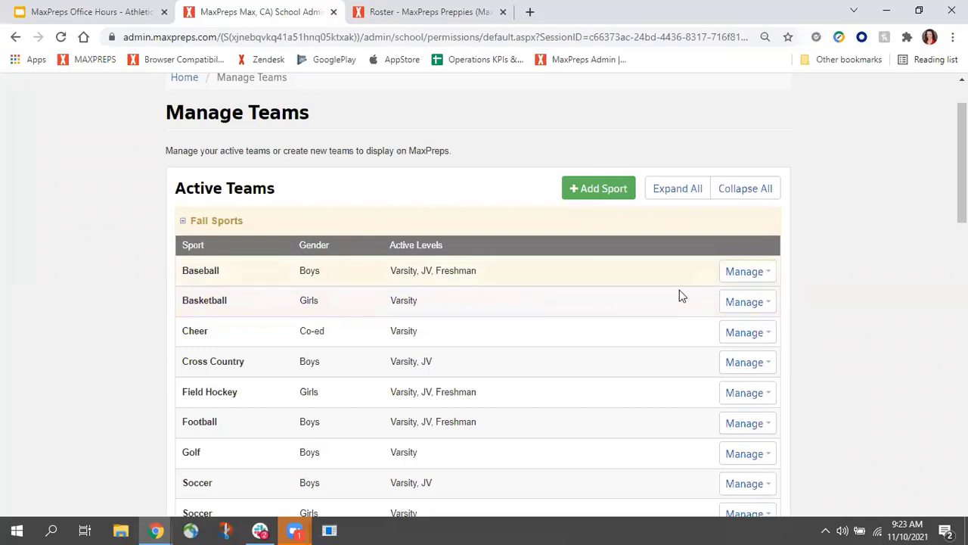
click(768, 274)
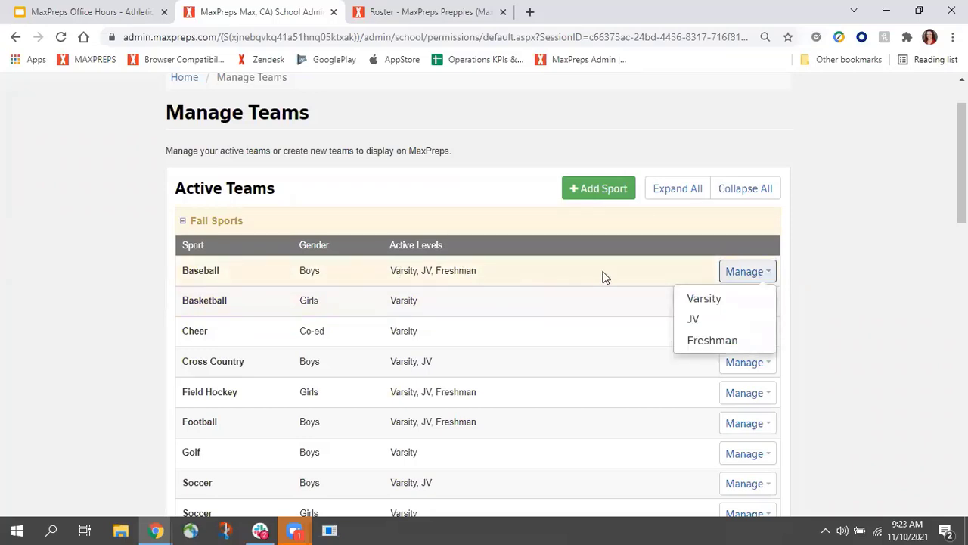
click(733, 301)
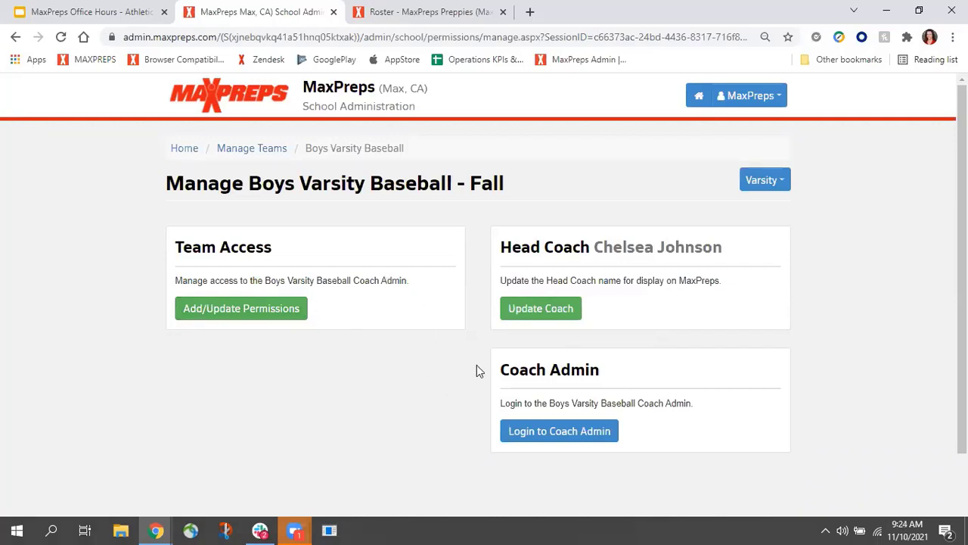
Log in to the Boys Varsity Baseball coach admin in a new tab, then return to School Admin.
click(589, 437)
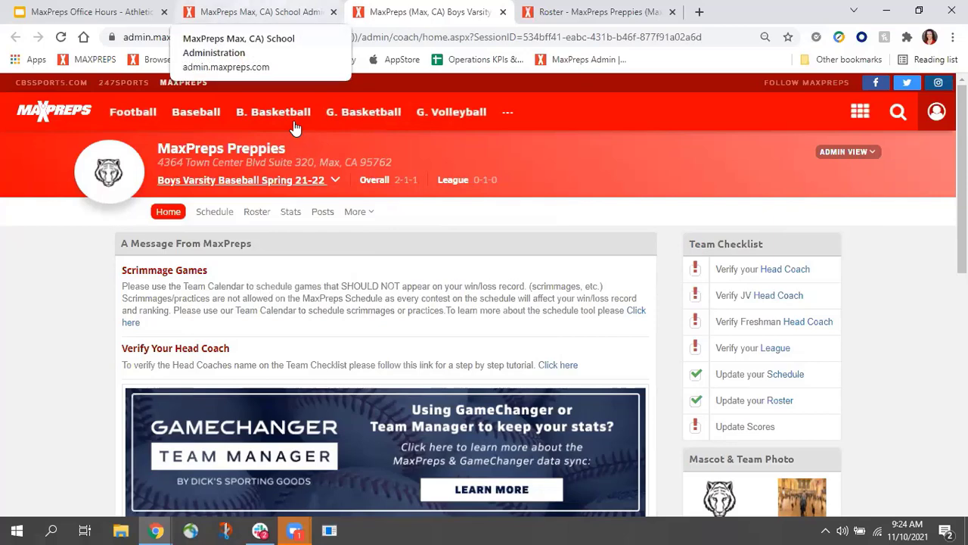
click(257, 11)
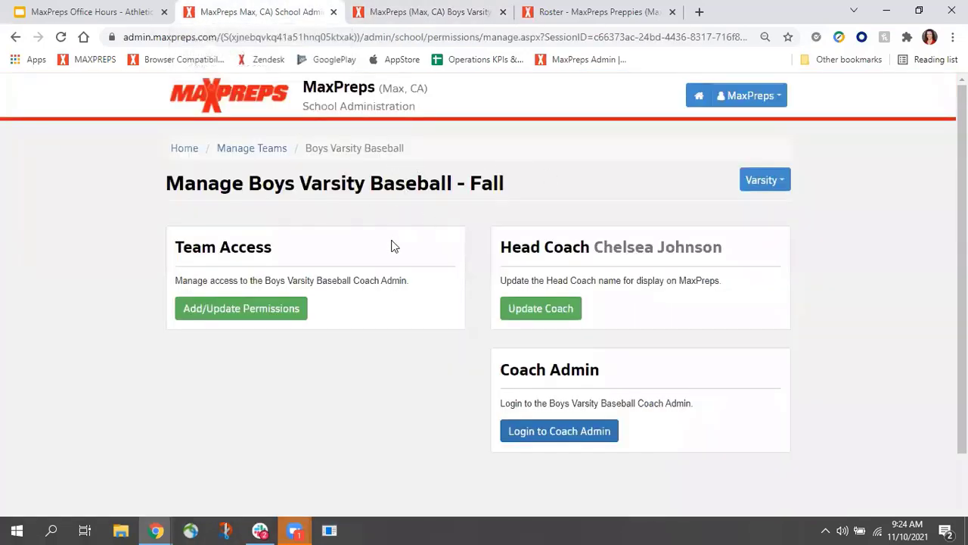
Go back to the Manage Teams list, then switch to the Boys Varsity Baseball coach admin tab.
click(254, 151)
scroll(371, 281, down, 2)
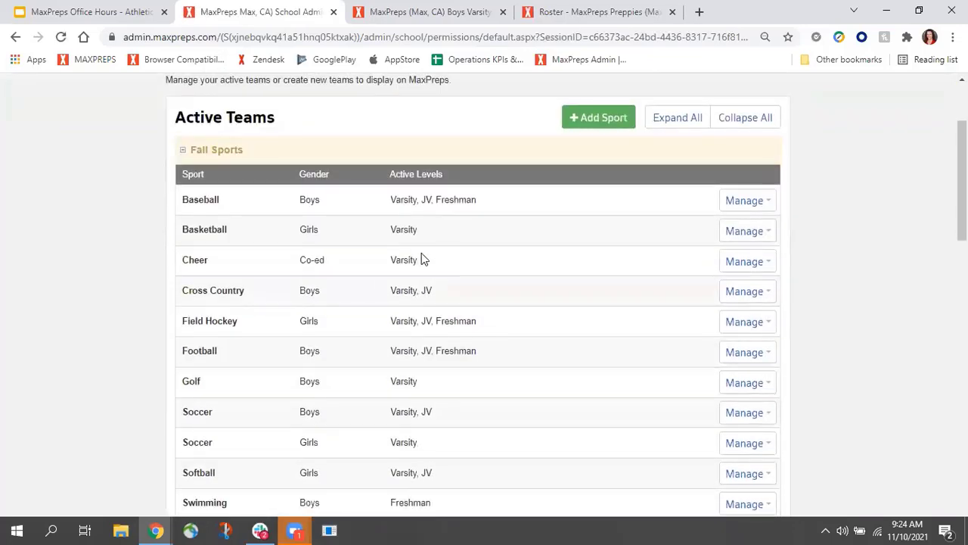
scroll(424, 257, up, 2)
scroll(484, 302, down, 1)
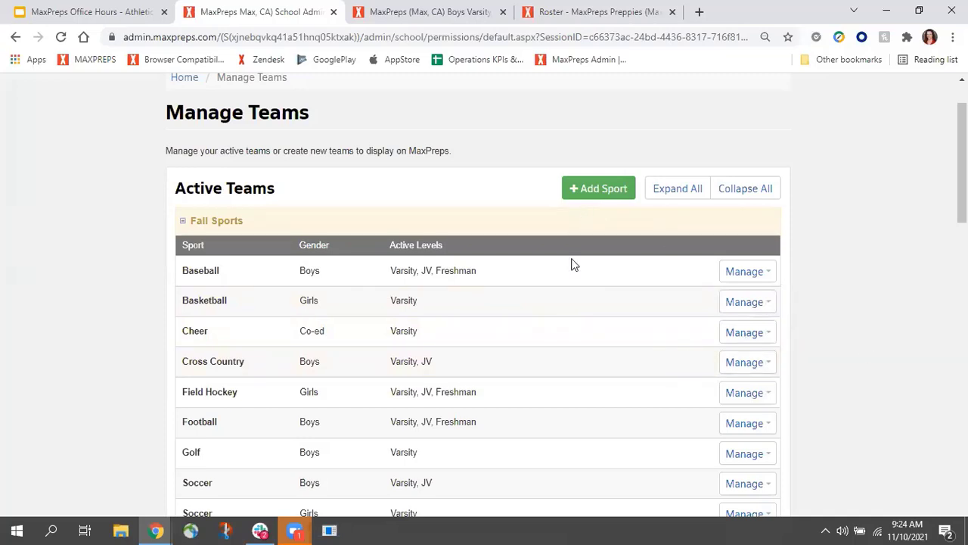
scroll(380, 280, up, 1)
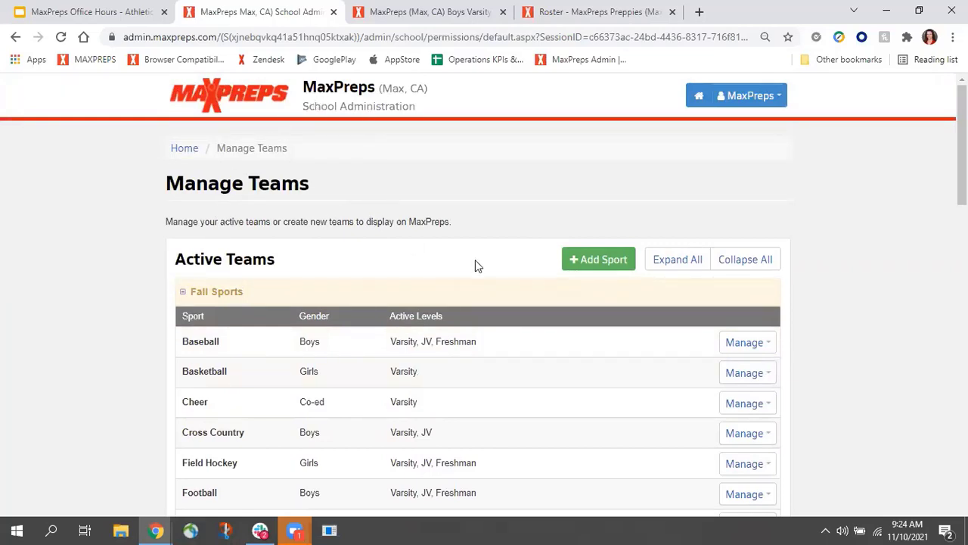
key(ctrl+Tab)
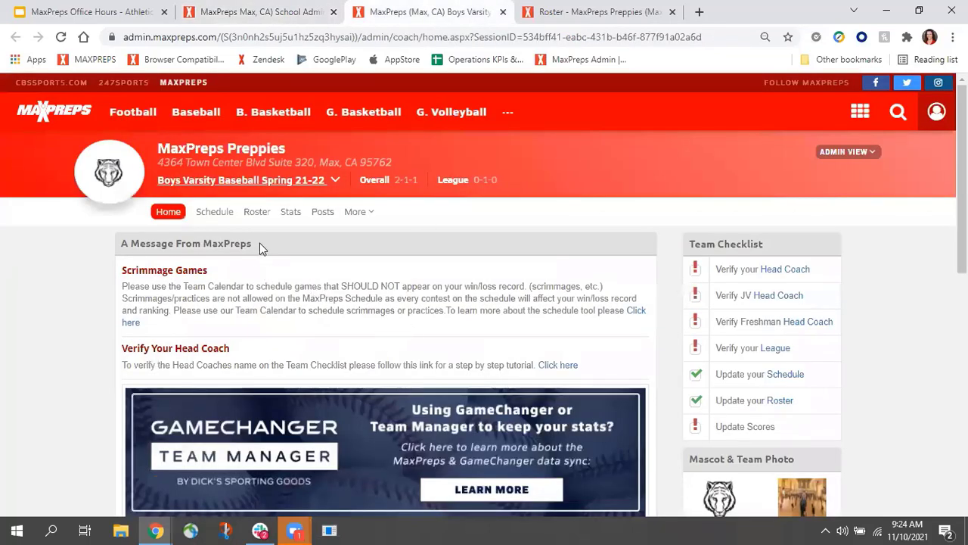
Open the Varsity Baseball schedule (2-1-1 record), preview the Add Game form, and cancel it.
click(218, 215)
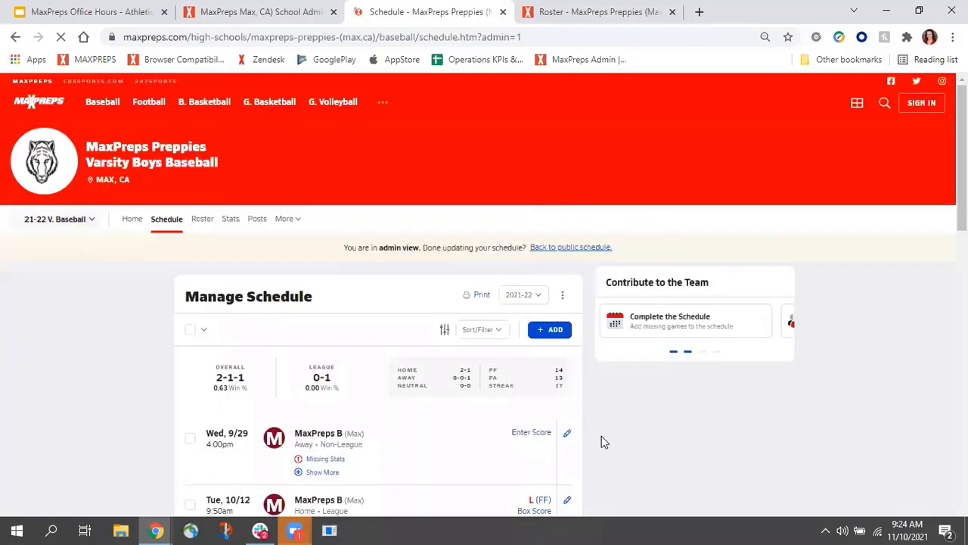
scroll(329, 348, down, 1)
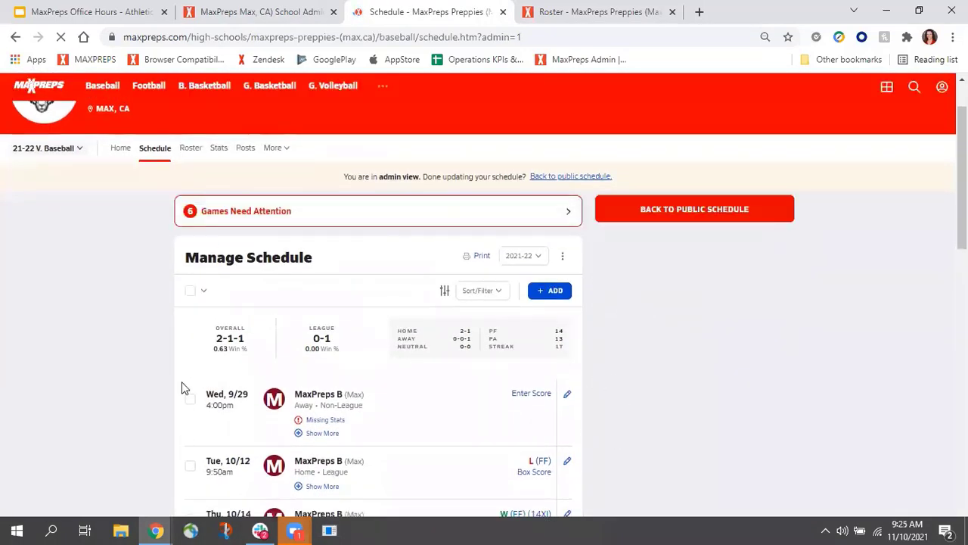
scroll(575, 379, down, 1)
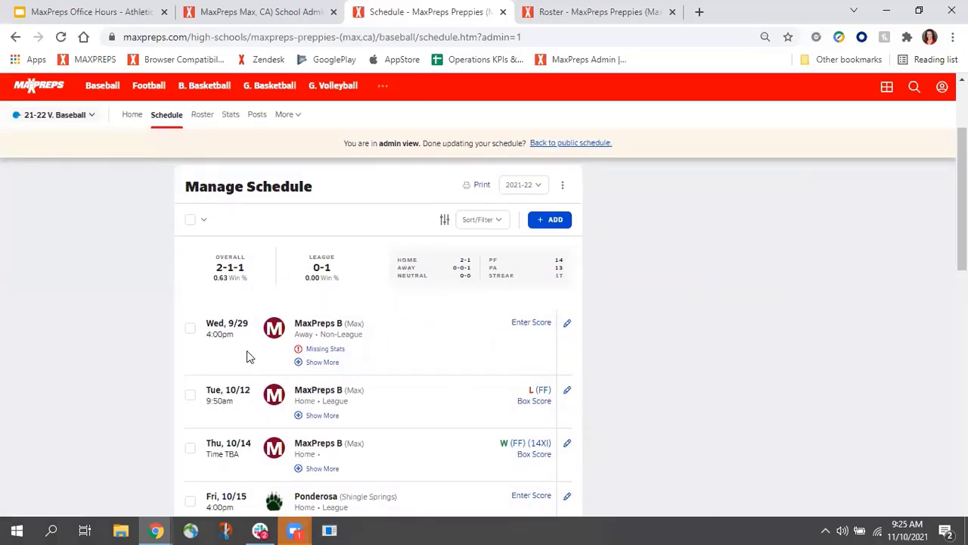
click(555, 220)
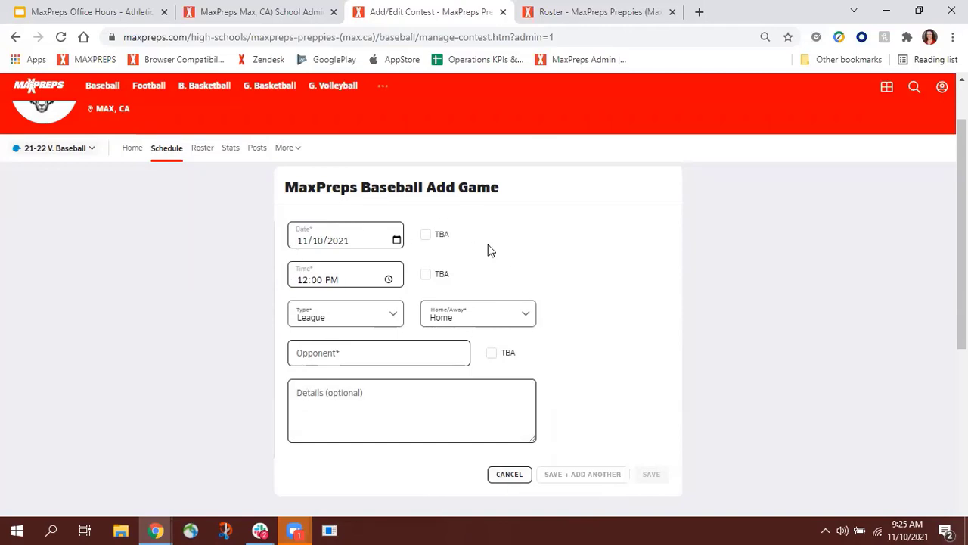
click(509, 474)
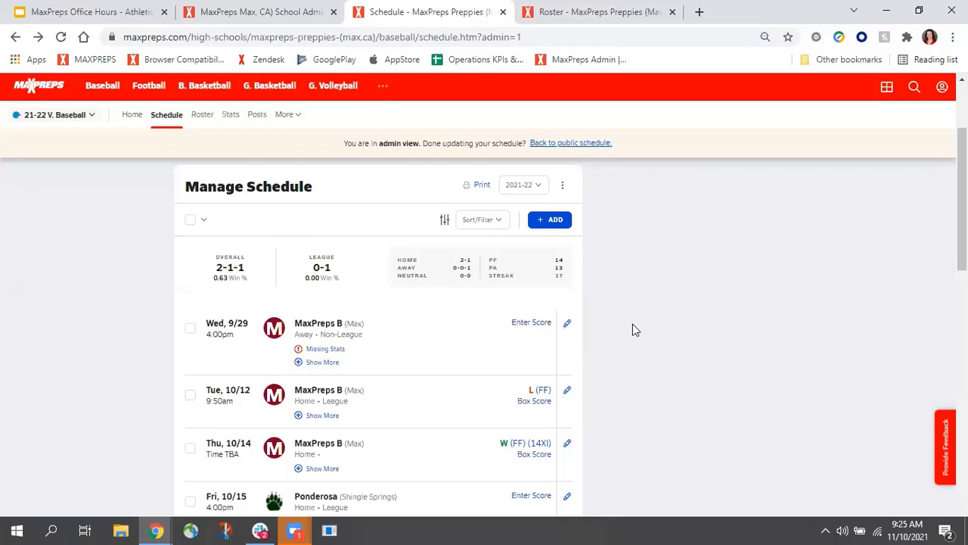
Try saving the 9/29 game's score without final scores, hit the error, and return to Schedule.
click(533, 325)
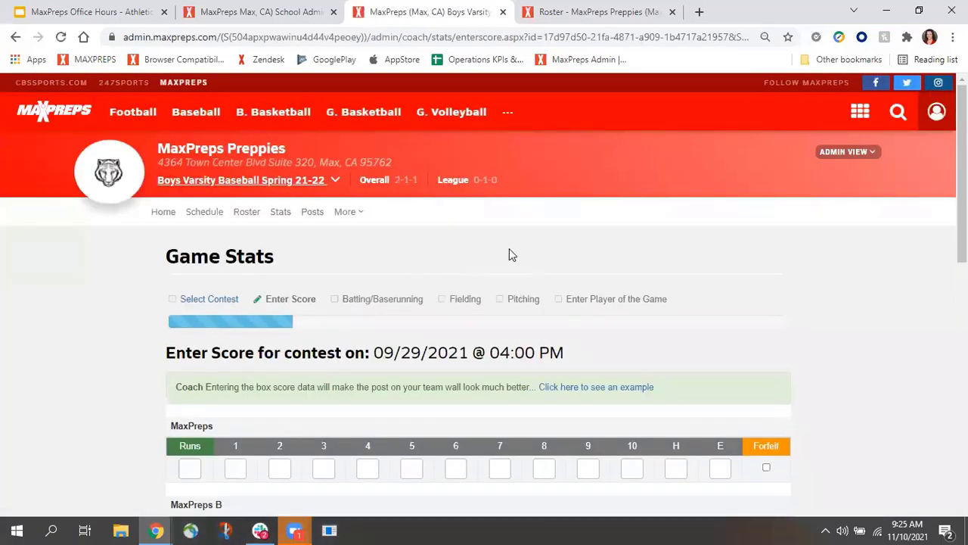
scroll(222, 376, down, 1)
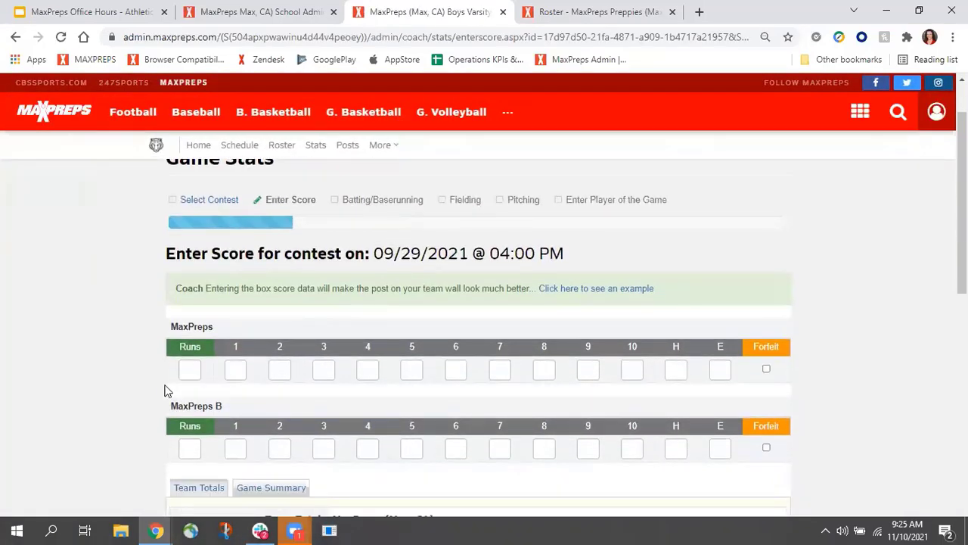
scroll(655, 385, down, 6)
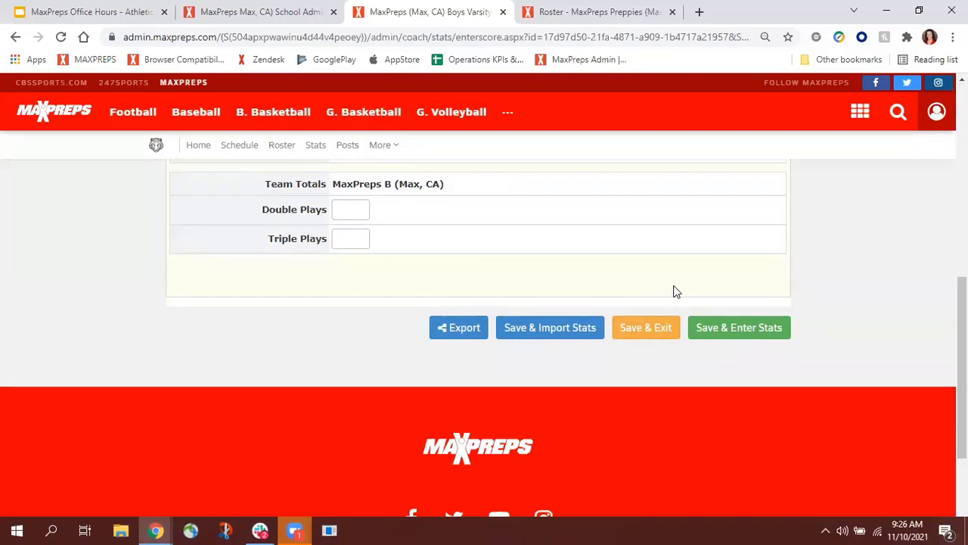
click(735, 333)
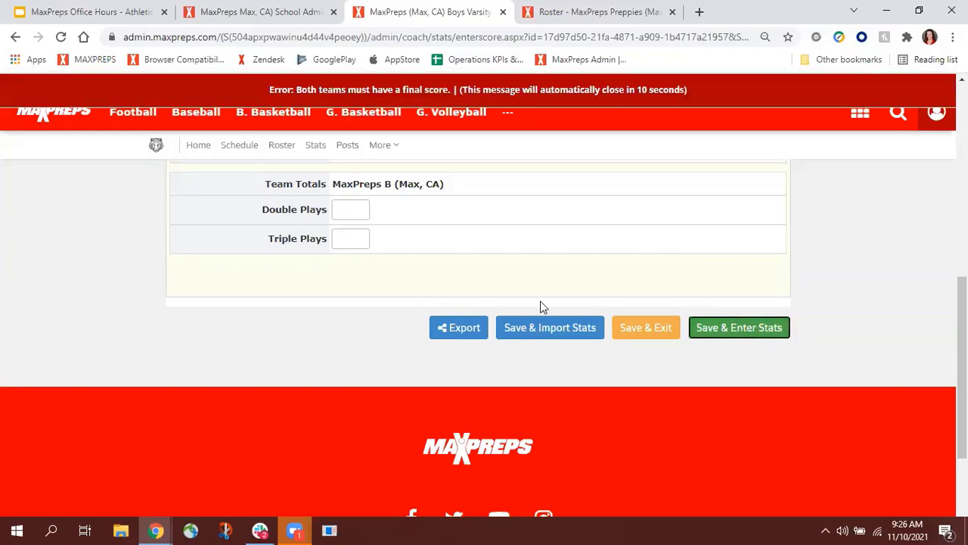
scroll(581, 302, up, 2)
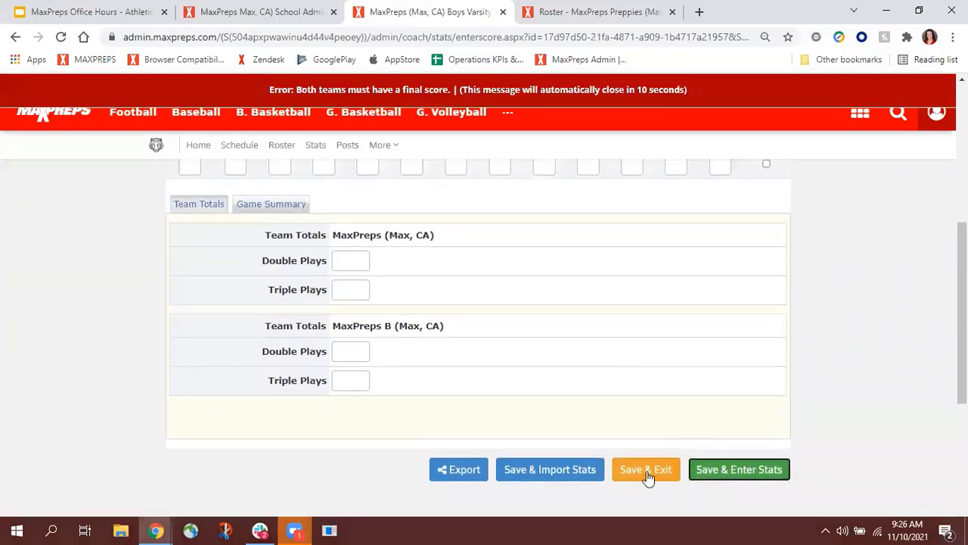
click(645, 477)
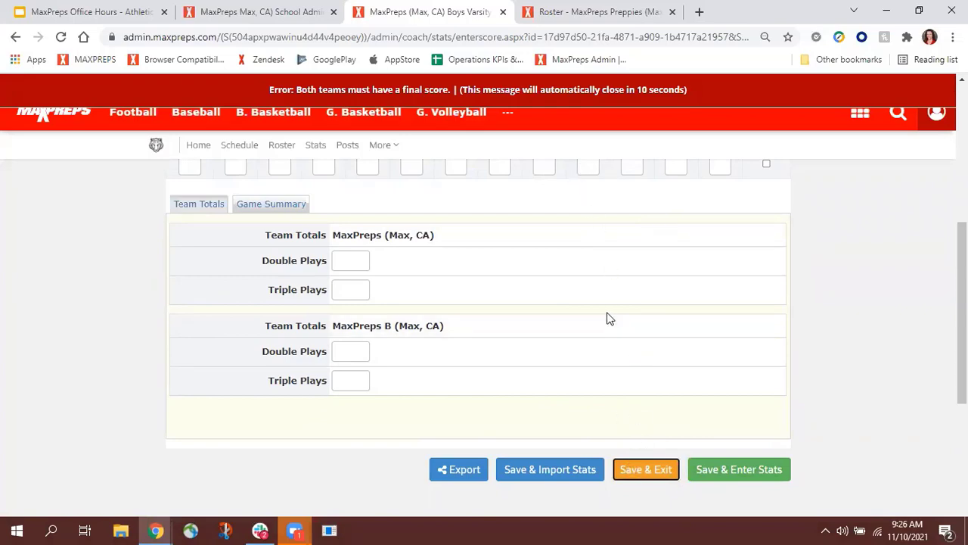
scroll(549, 406, up, 4)
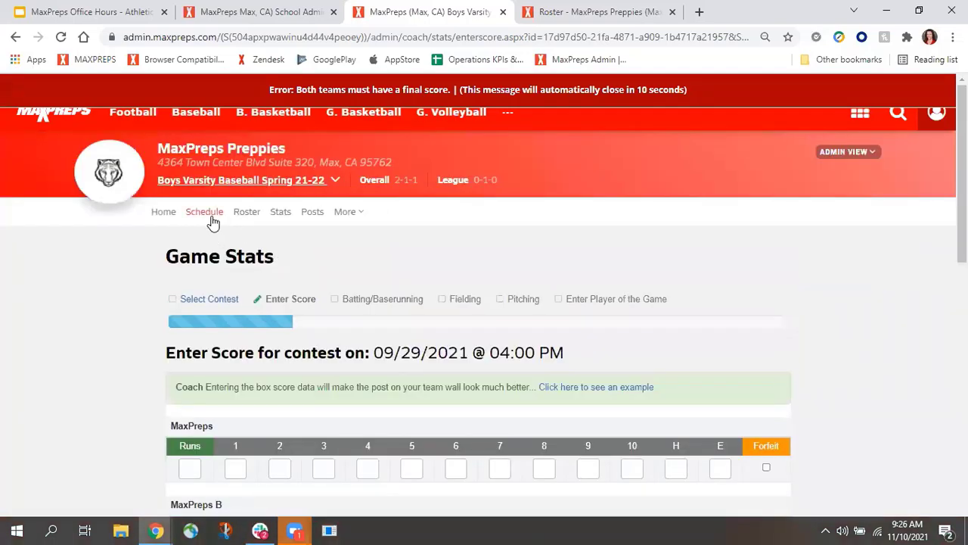
click(212, 218)
Open the pencil edit menu on the Tue 10/12 game row of the Varsity Baseball schedule.
scroll(492, 348, down, 2)
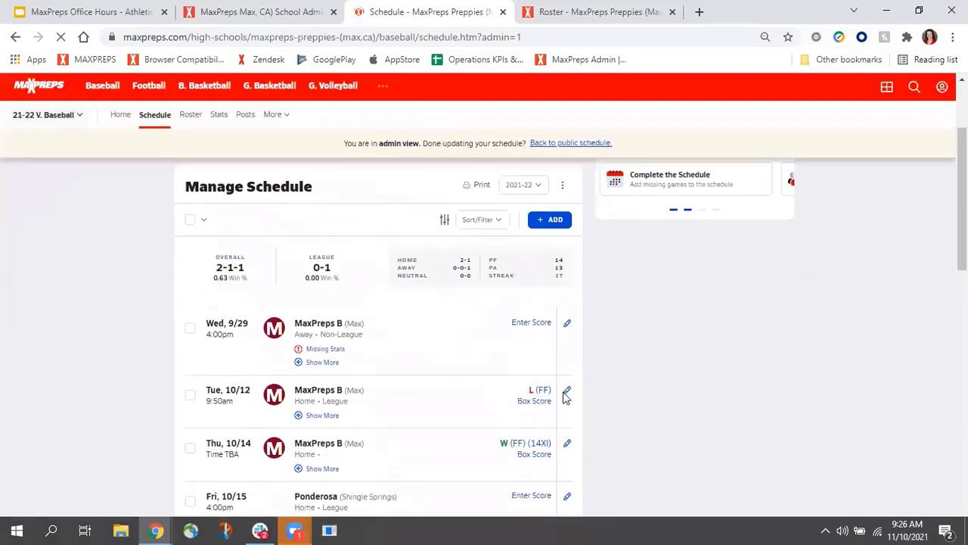
click(567, 391)
scroll(605, 378, down, 1)
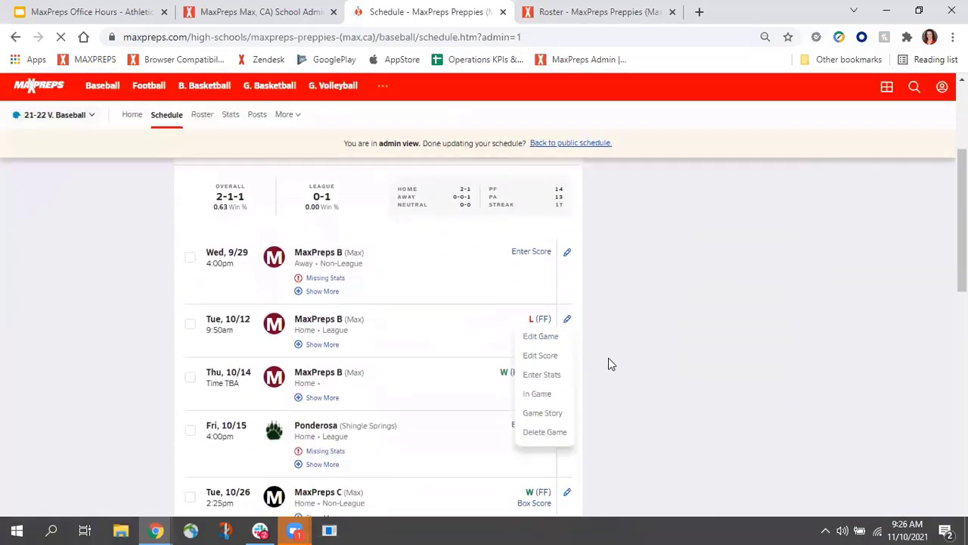
click(568, 320)
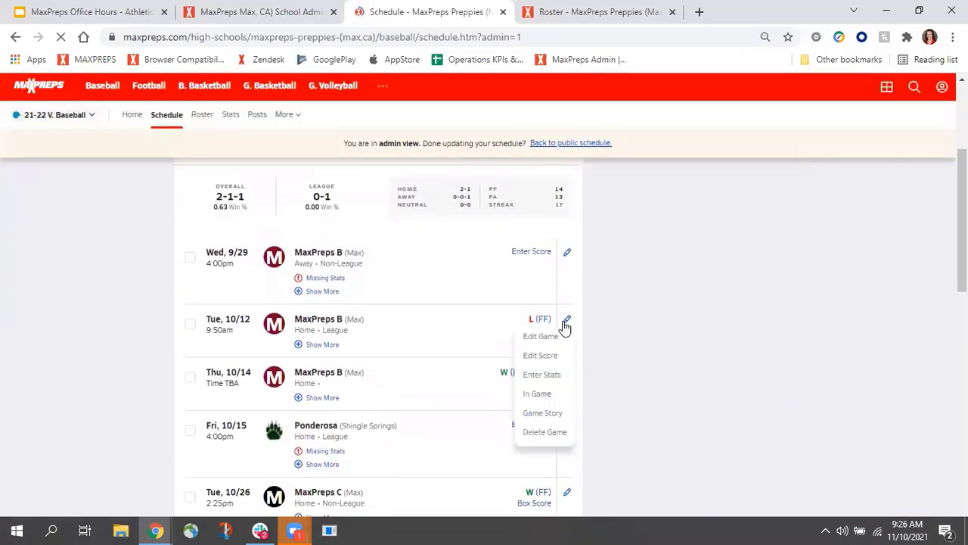
click(612, 323)
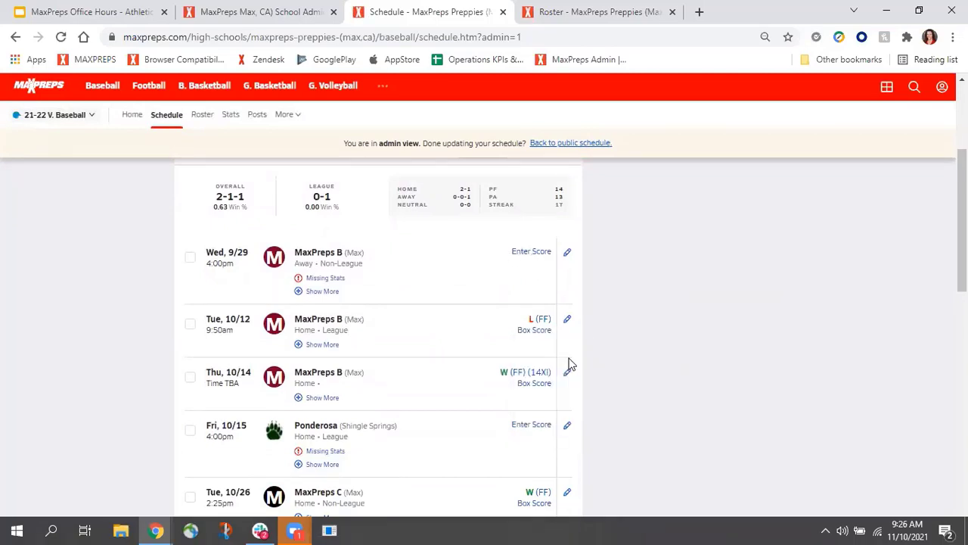
scroll(583, 378, down, 2)
scroll(597, 378, up, 1)
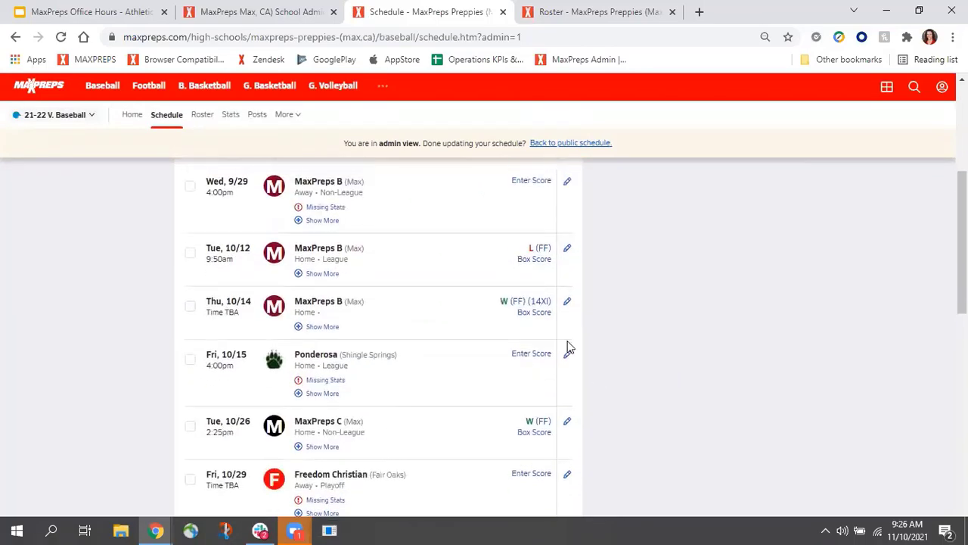
scroll(500, 357, up, 1)
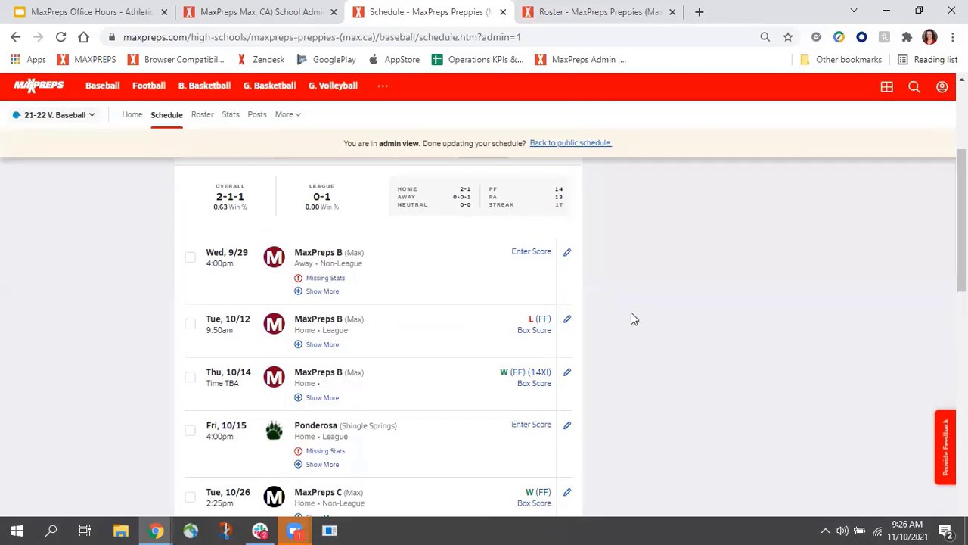
click(572, 322)
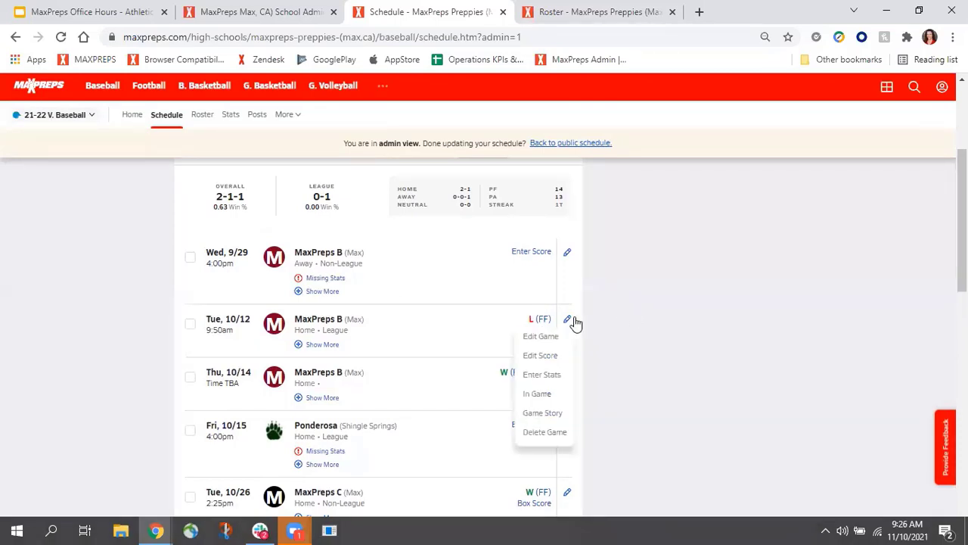
Open Enter Stats for the 10/12/2021 game, review the batting and baserunning table, then go to Roster.
click(554, 380)
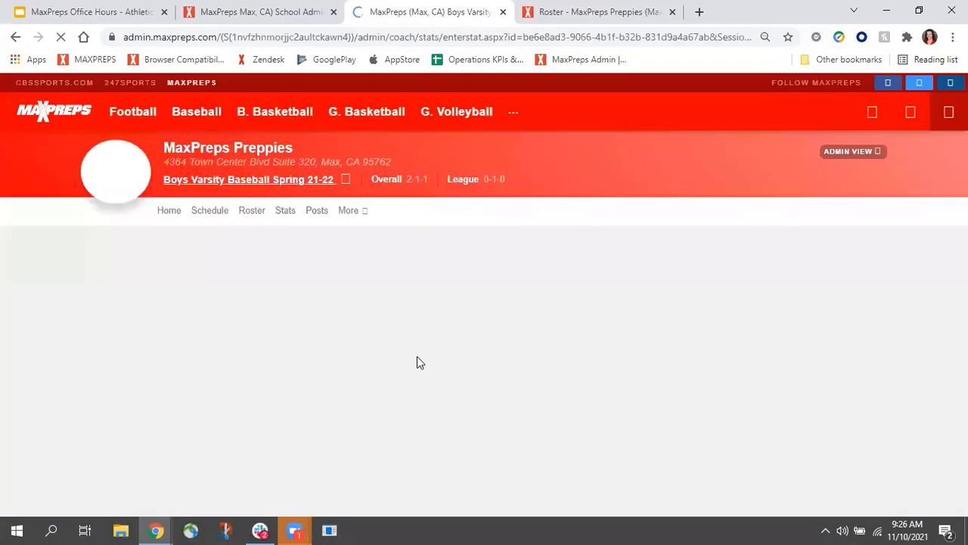
scroll(381, 361, down, 3)
scroll(382, 359, down, 2)
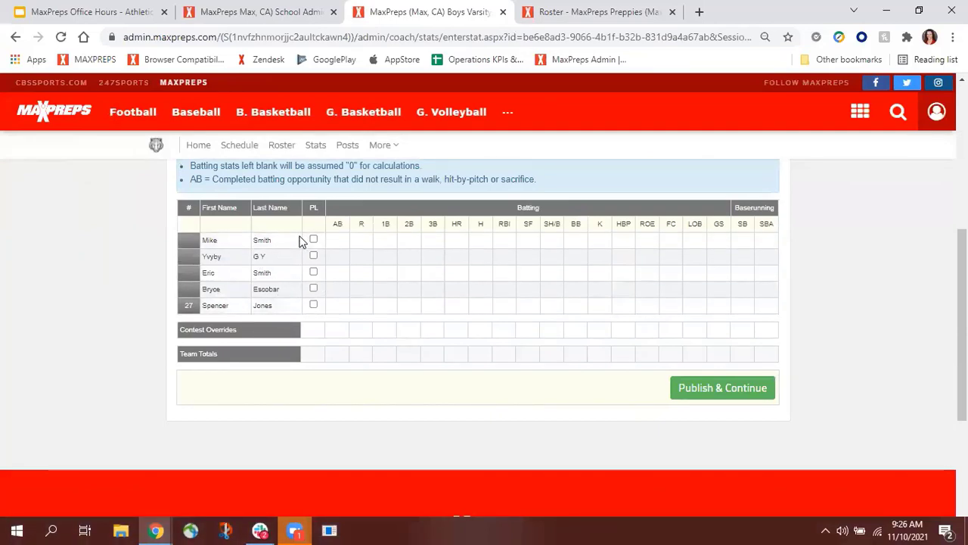
scroll(726, 379, up, 1)
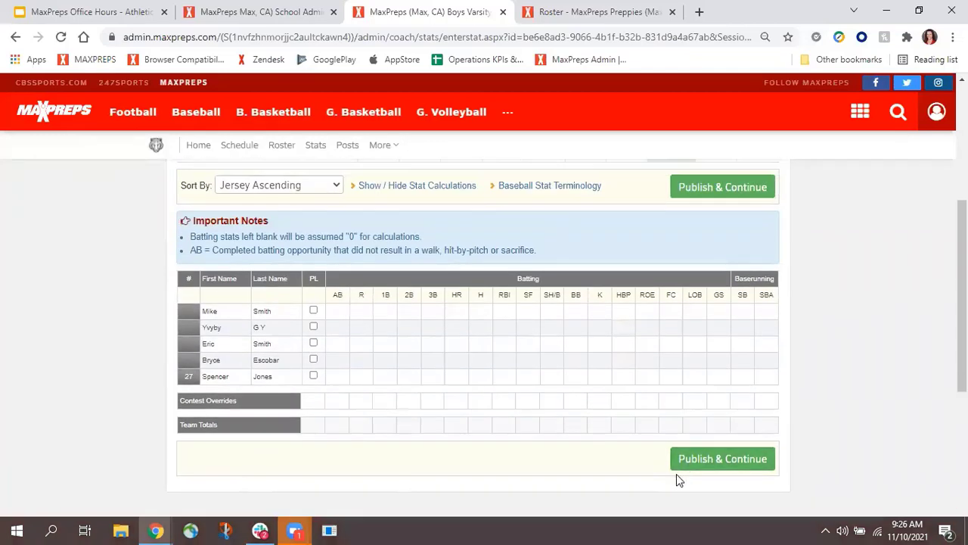
scroll(668, 432, up, 2)
scroll(465, 329, up, 3)
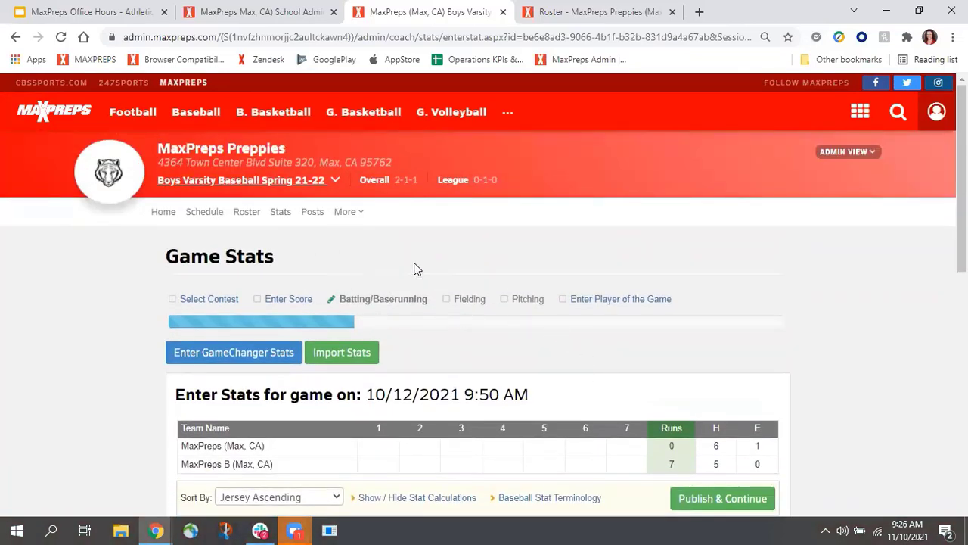
click(248, 213)
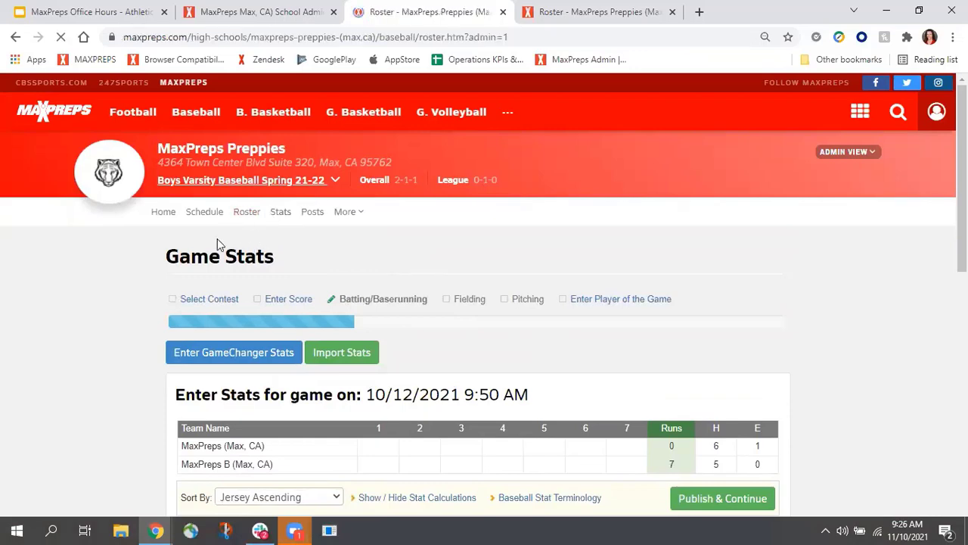
Open the New Player form on Manage Roster, cancel it unsaved, then go to Quick Add.
scroll(357, 346, down, 1)
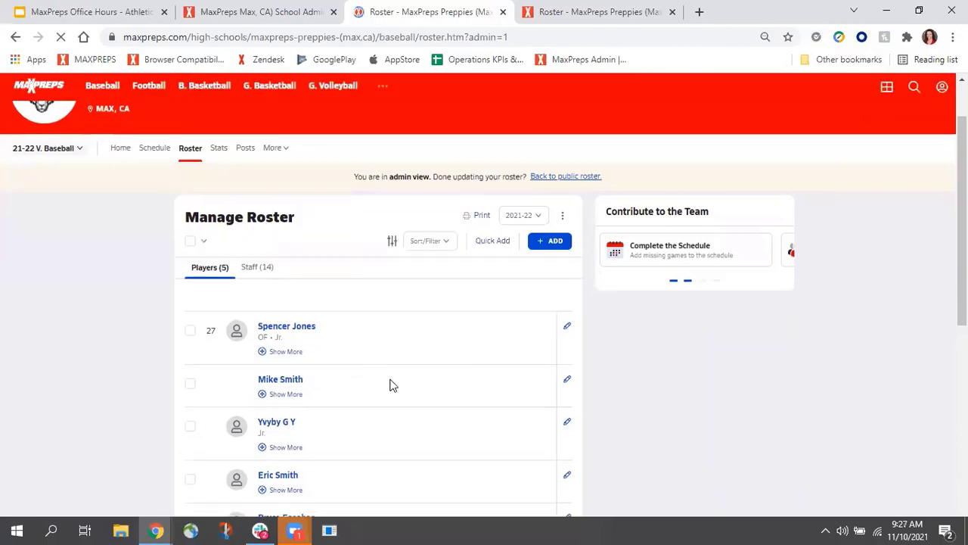
scroll(348, 363, down, 4)
scroll(540, 298, up, 5)
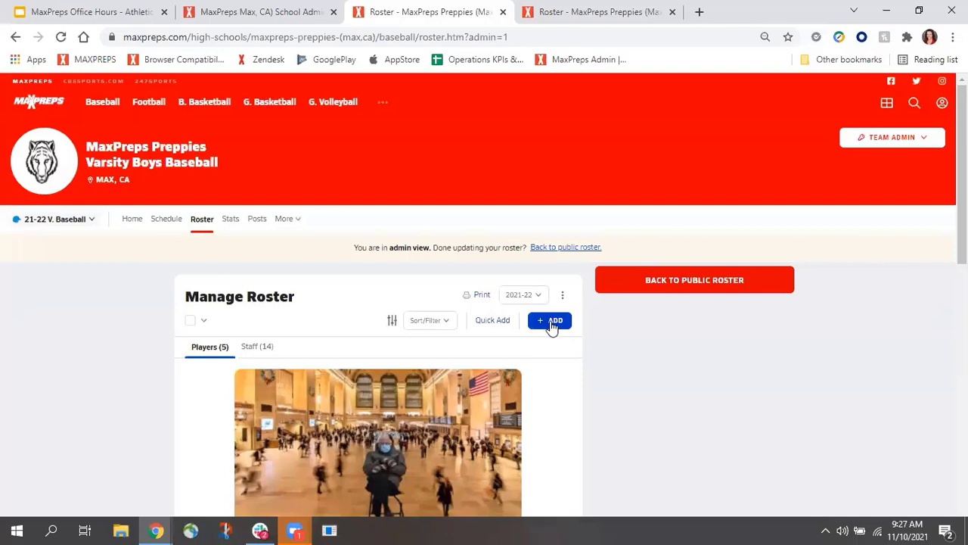
click(553, 321)
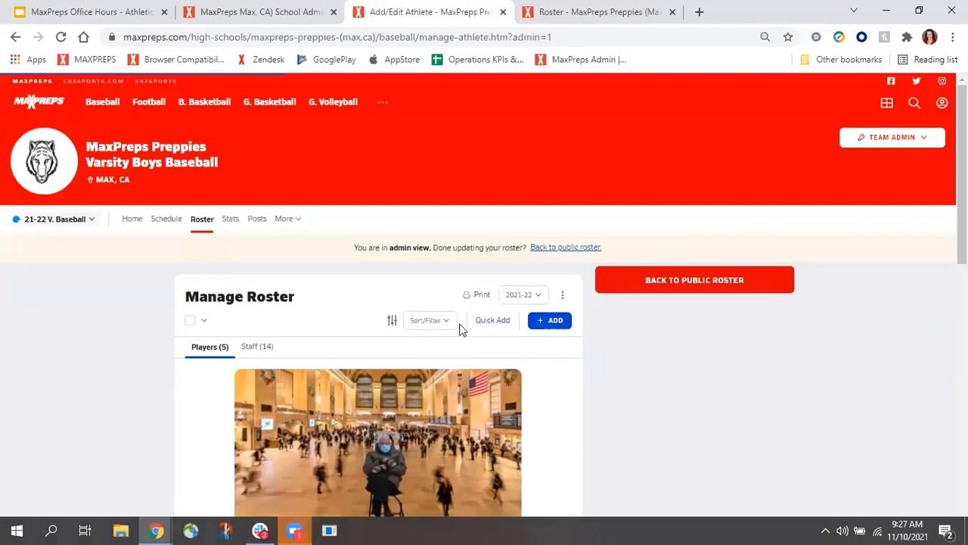
scroll(475, 350, down, 1)
scroll(424, 321, up, 2)
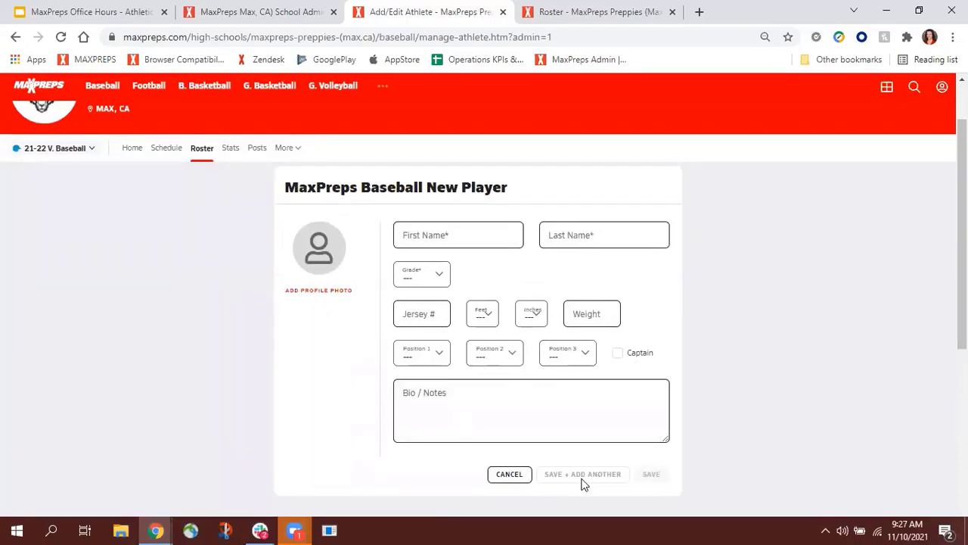
click(496, 474)
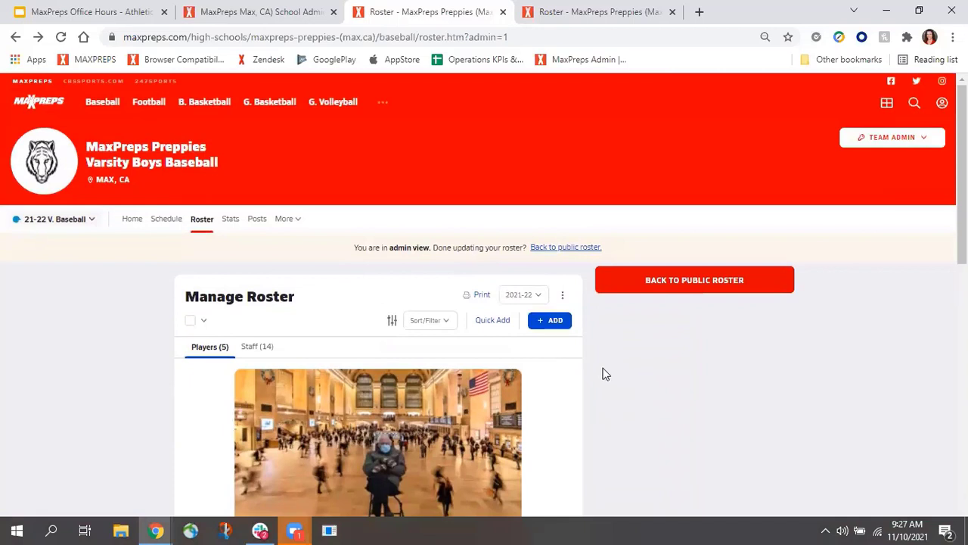
click(495, 327)
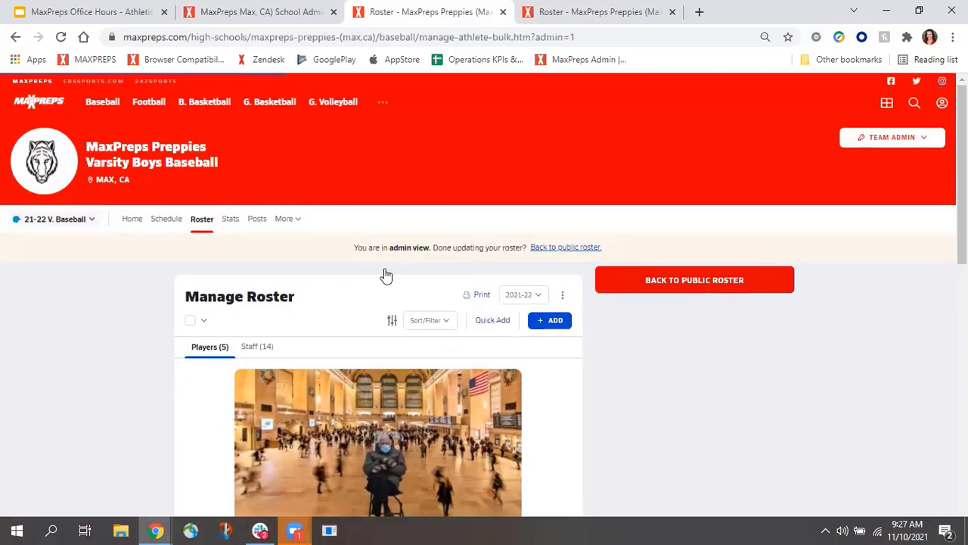
Add two empty athlete rows in the bulk athlete editor.
scroll(424, 300, down, 1)
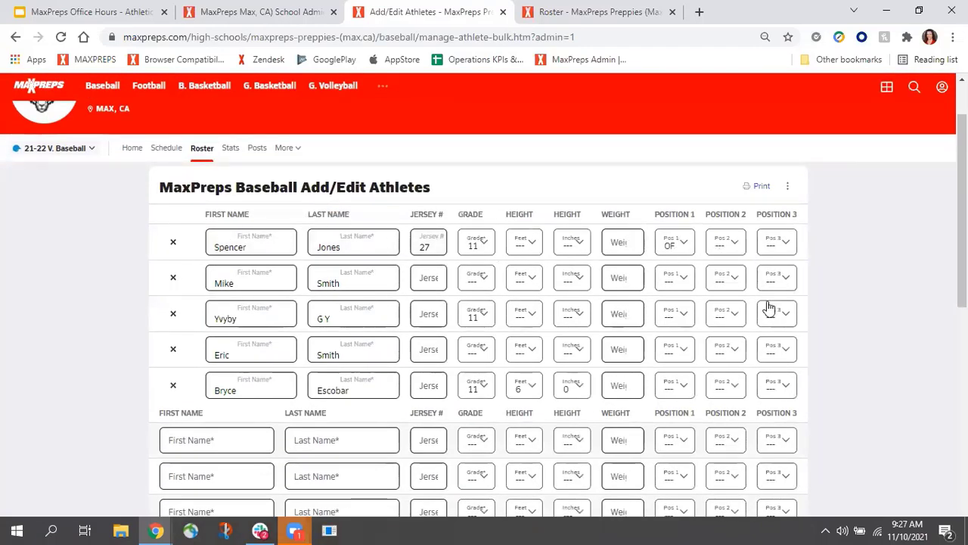
scroll(353, 394, down, 1)
scroll(351, 387, down, 2)
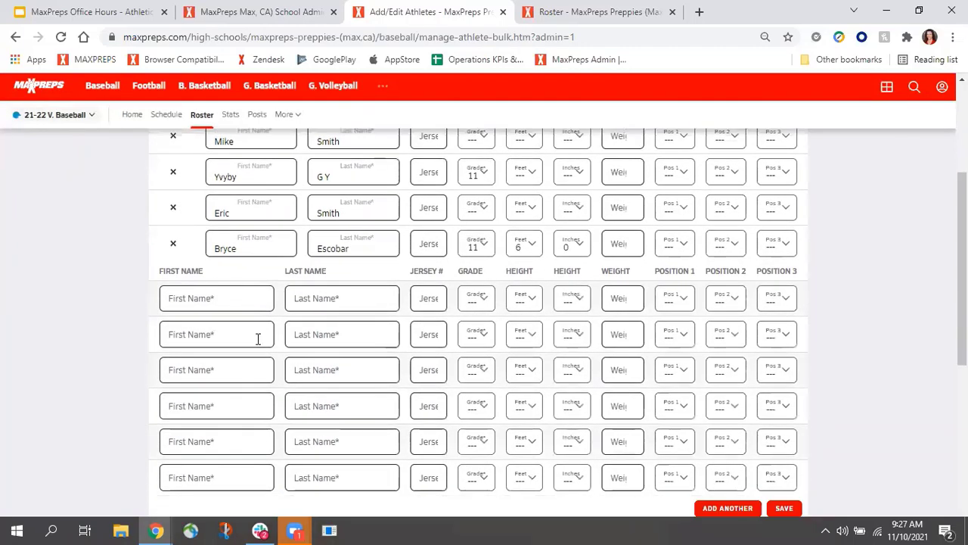
scroll(719, 347, down, 1)
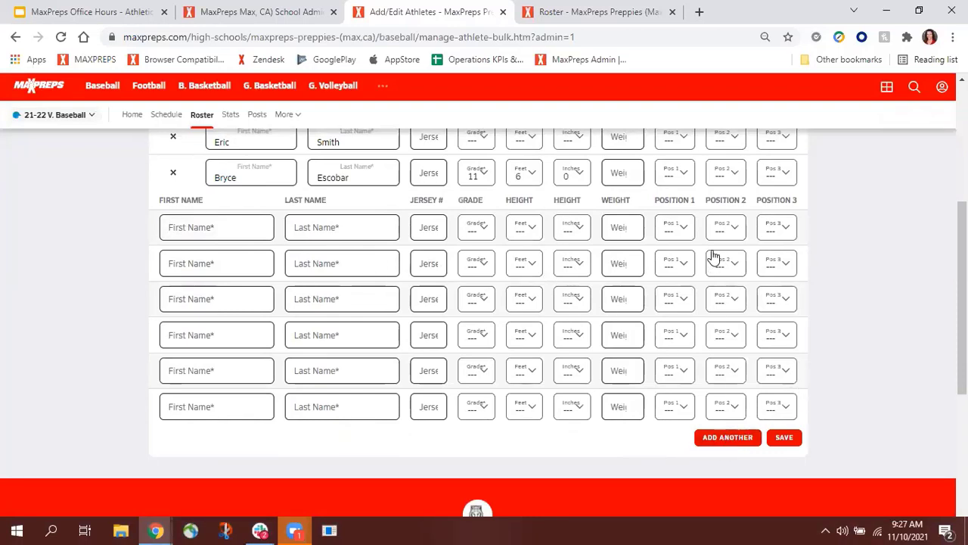
click(722, 440)
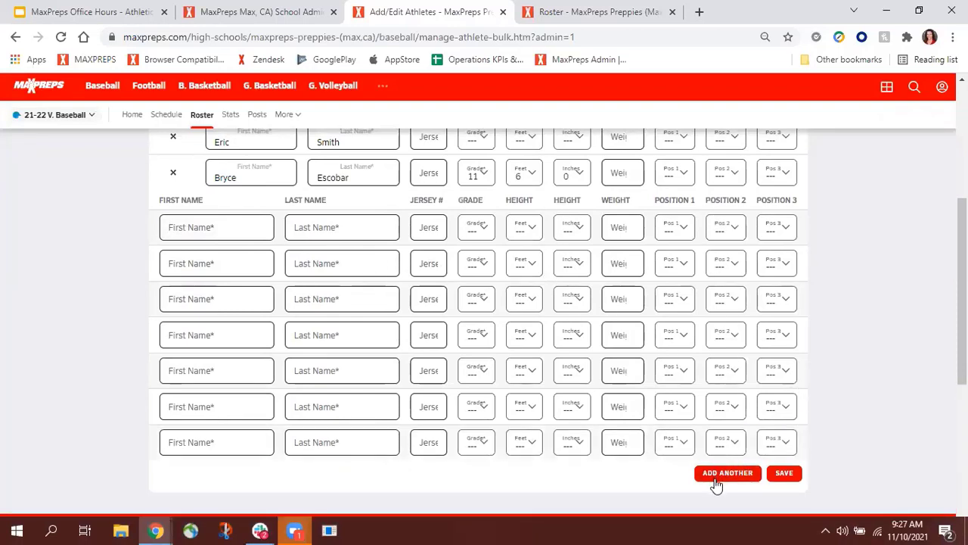
click(730, 474)
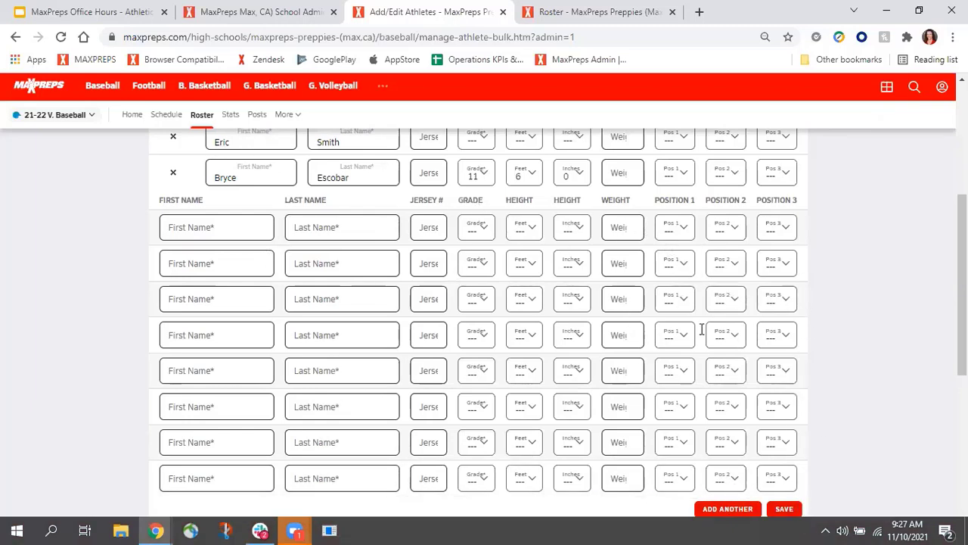
Return to the roster list, tick the jersey 27 player, and go to the team schedule.
scroll(704, 329, up, 4)
click(201, 219)
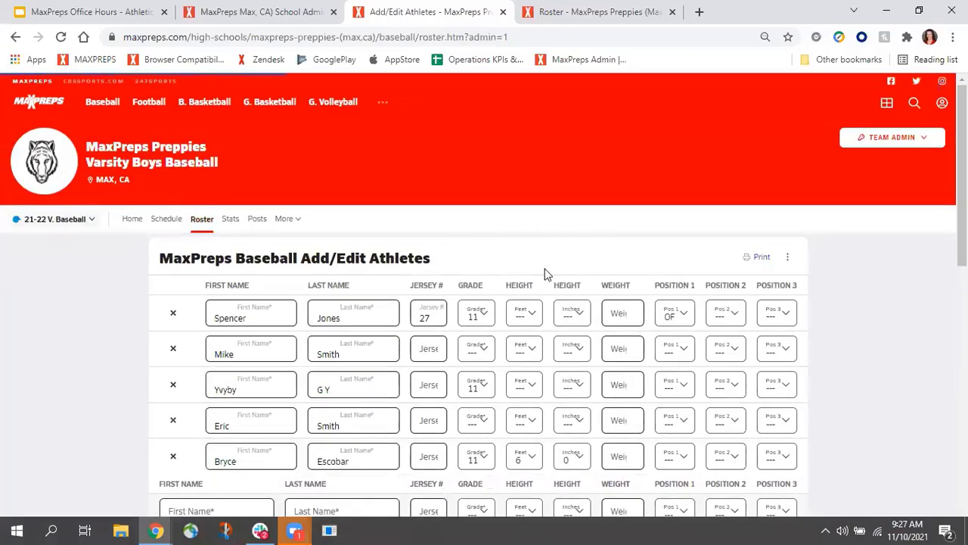
scroll(303, 286, down, 5)
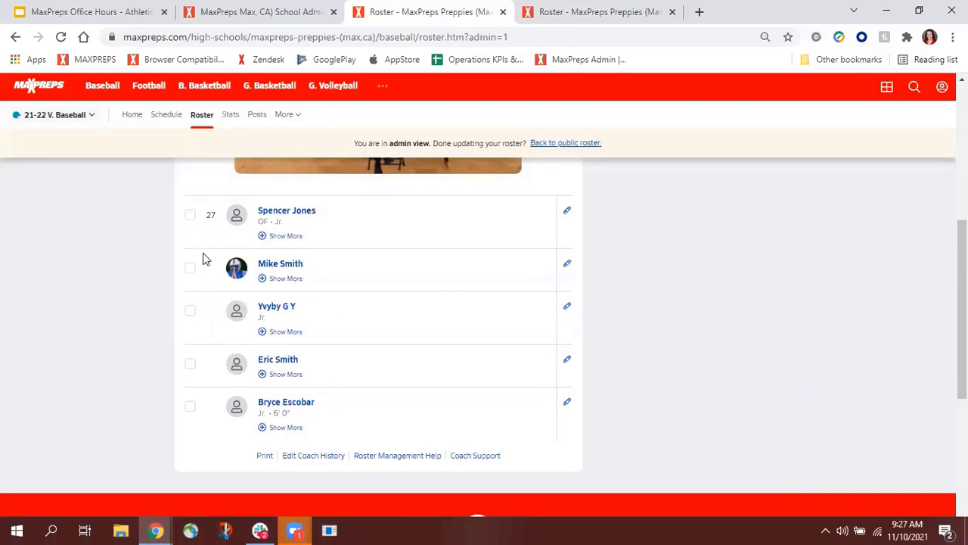
scroll(198, 284, up, 1)
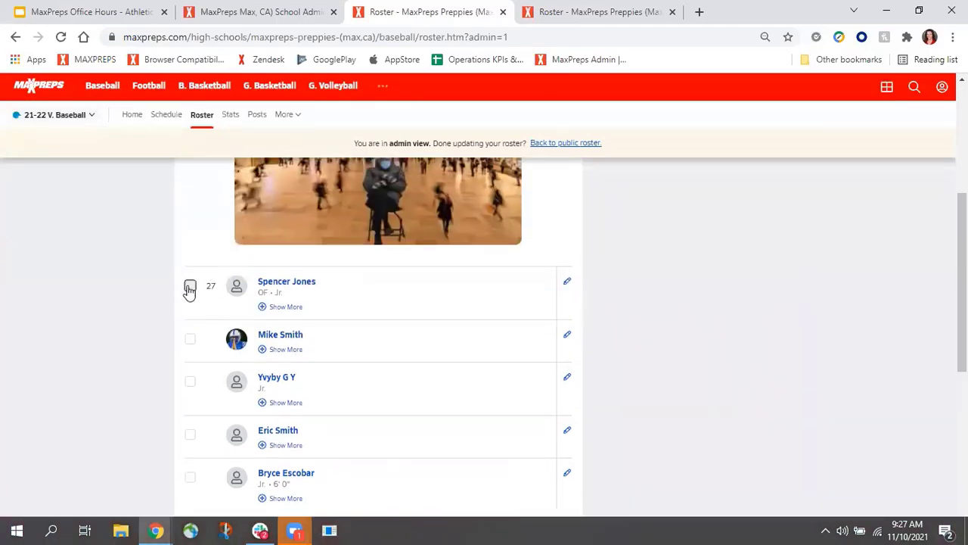
click(190, 287)
scroll(200, 284, up, 2)
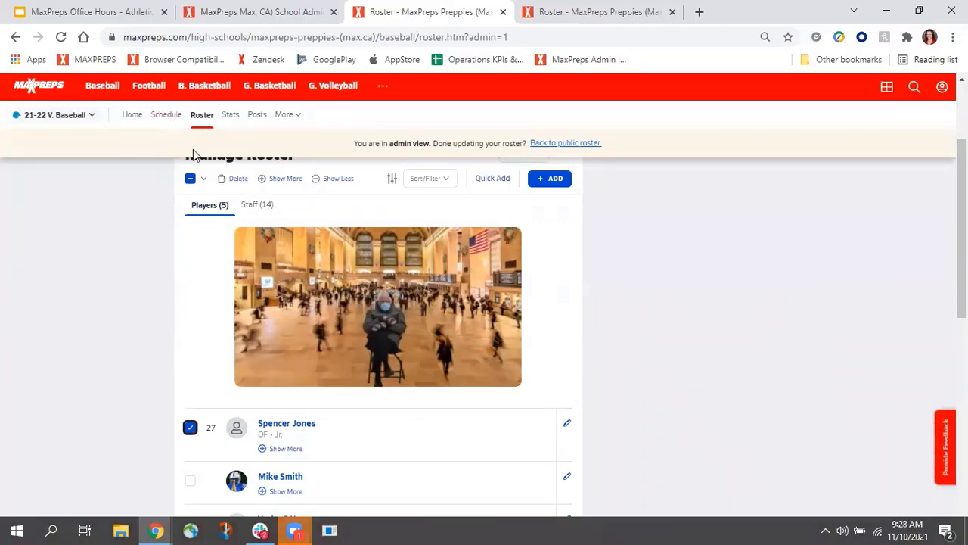
click(167, 121)
scroll(276, 374, down, 1)
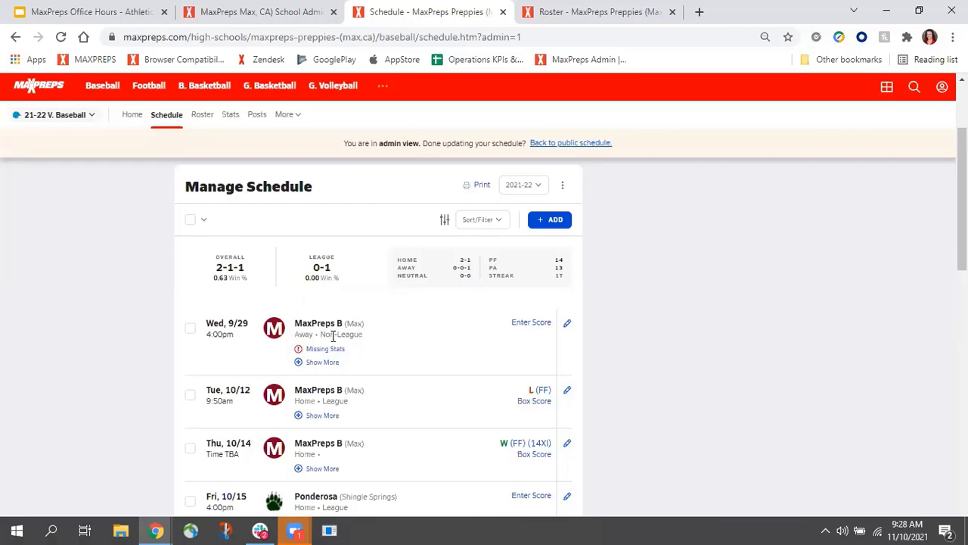
Select and then deselect the Wed 9/29 game on Manage Schedule.
click(189, 330)
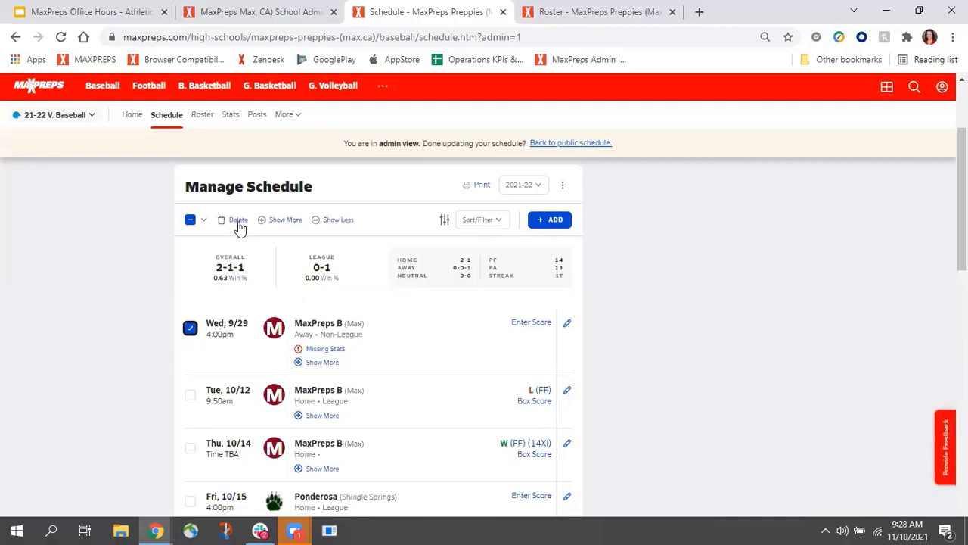
click(190, 331)
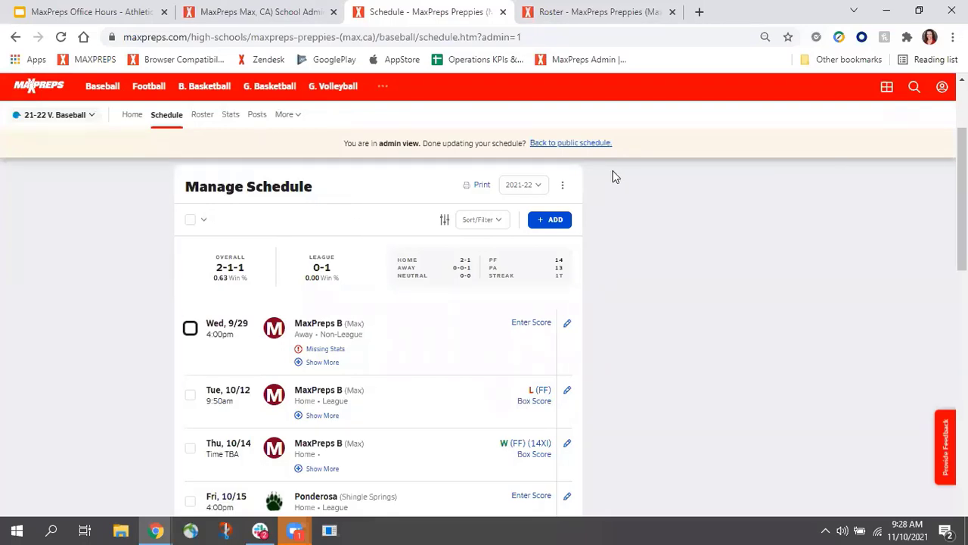
Switch to the School Admin tab and use the Home breadcrumb to reach AD Utilities.
click(258, 12)
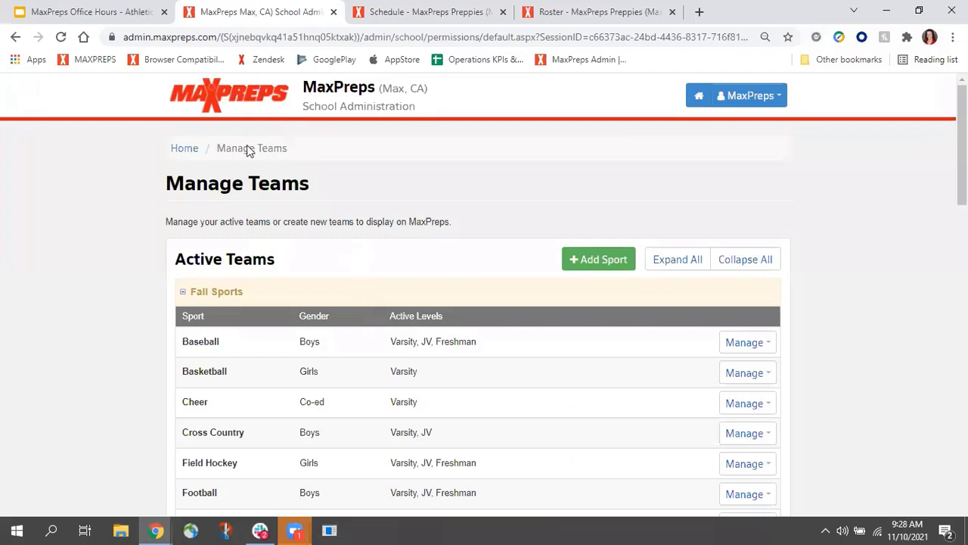
click(185, 148)
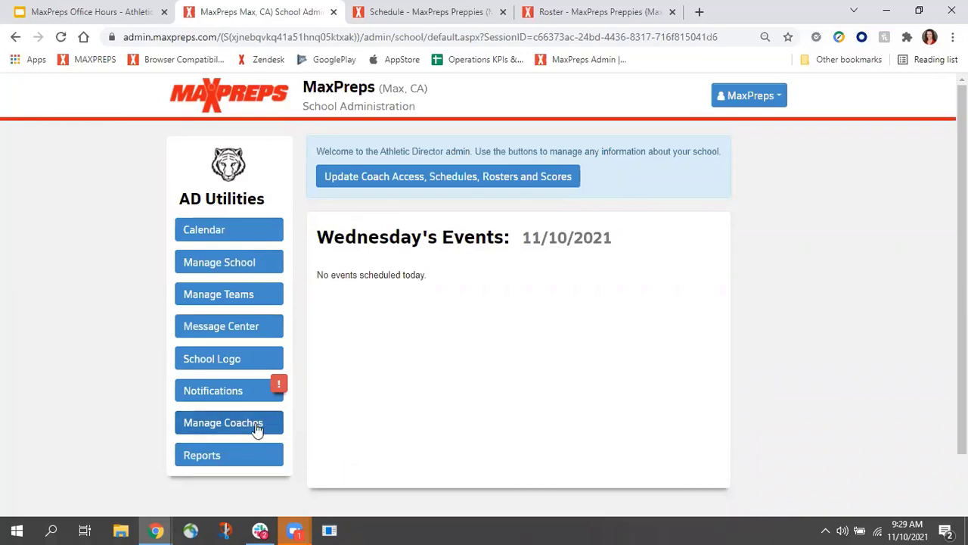
Open Manage Coaches and browse the Varsity head coaches list.
click(230, 431)
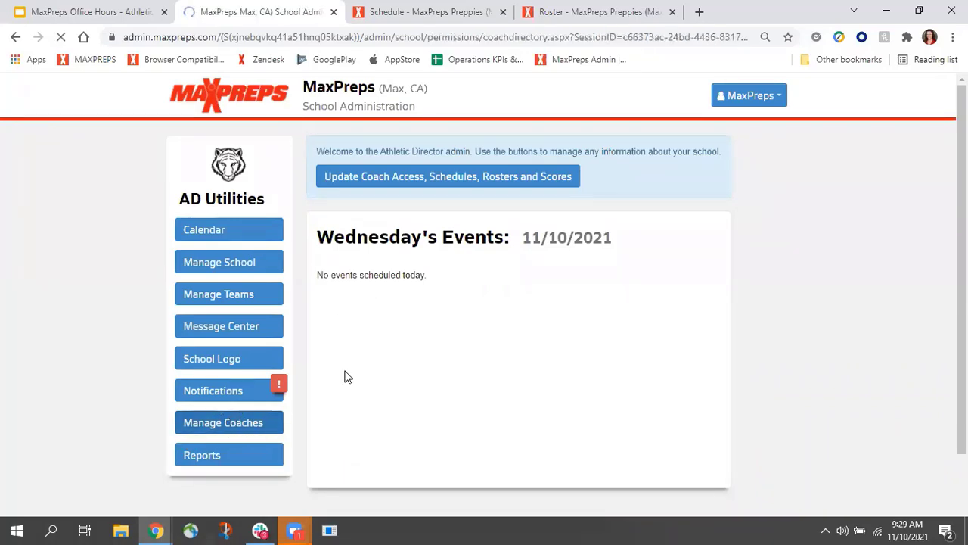
scroll(454, 272, down, 1)
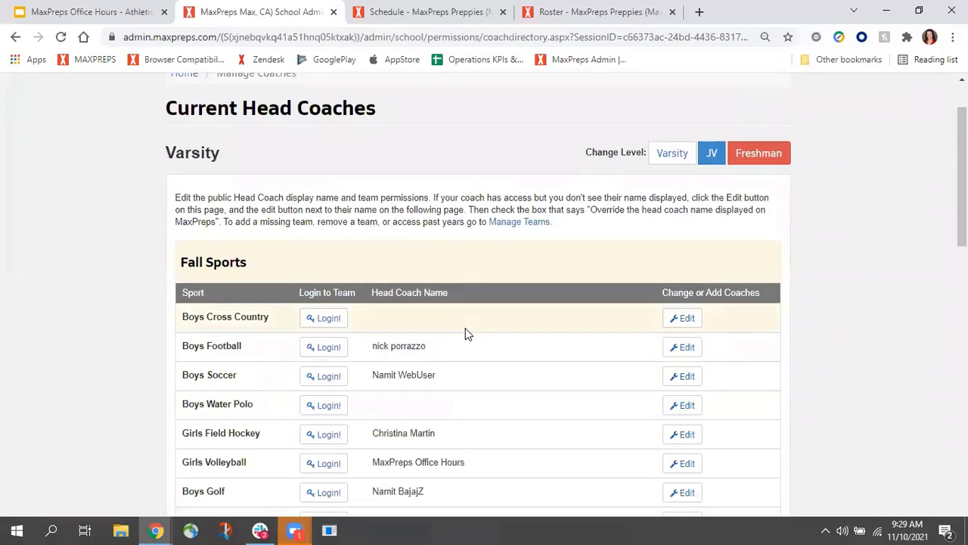
scroll(465, 330, down, 4)
scroll(465, 253, down, 8)
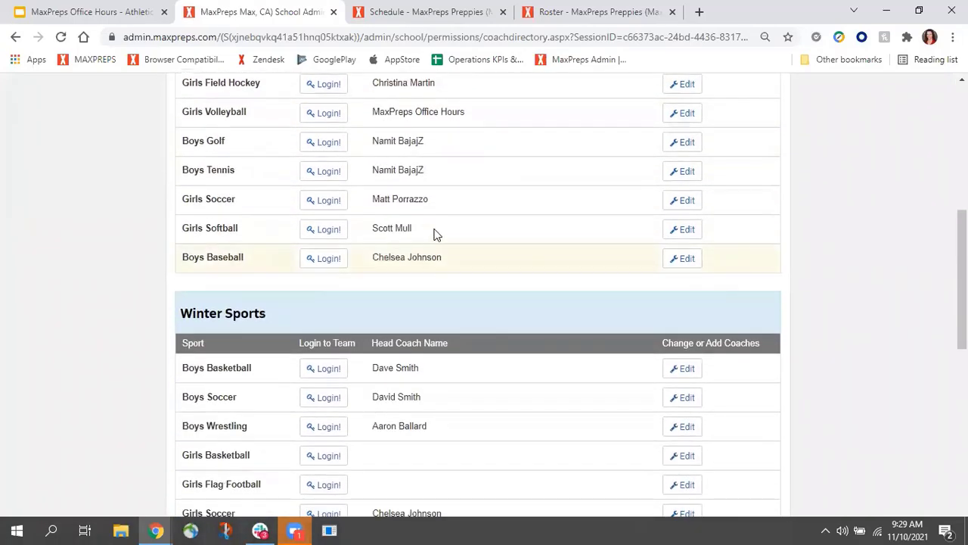
scroll(439, 246, down, 2)
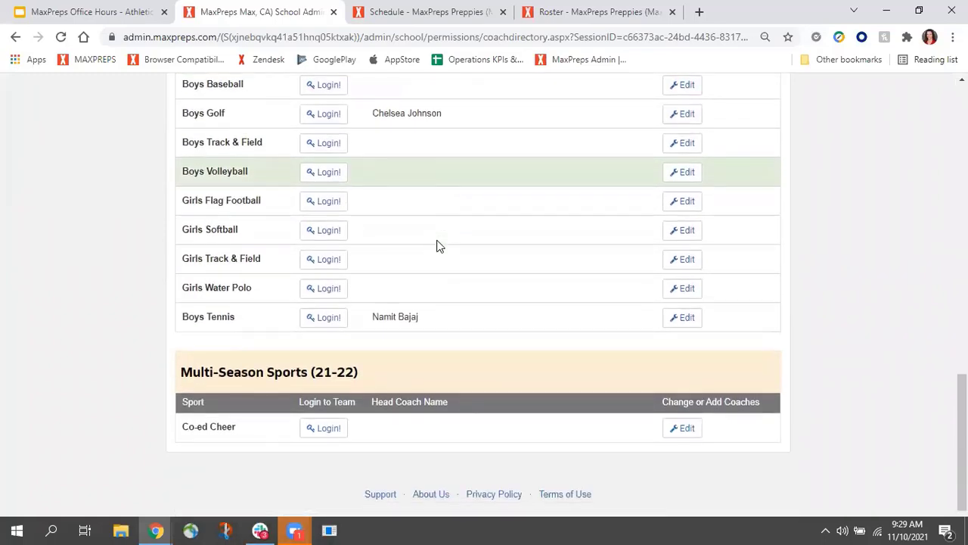
scroll(475, 257, up, 11)
scroll(475, 257, up, 4)
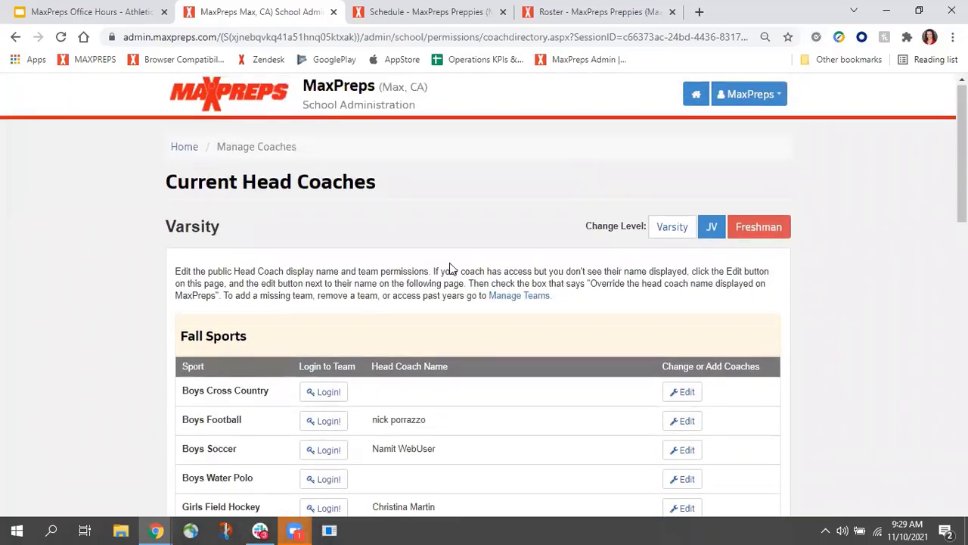
scroll(439, 371, down, 2)
scroll(457, 255, up, 2)
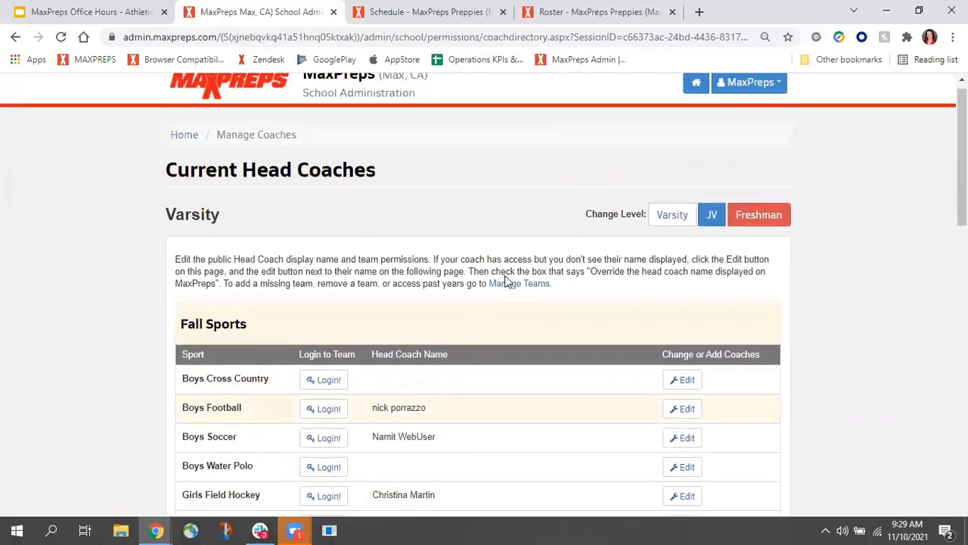
Switch the head coaches list to JV and browse the seasons.
click(717, 238)
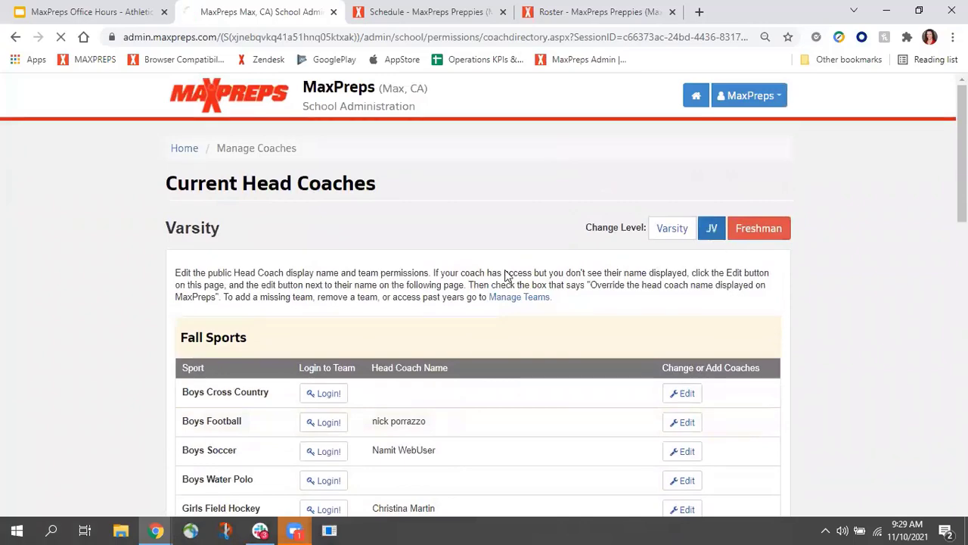
scroll(469, 282, down, 1)
scroll(469, 282, down, 12)
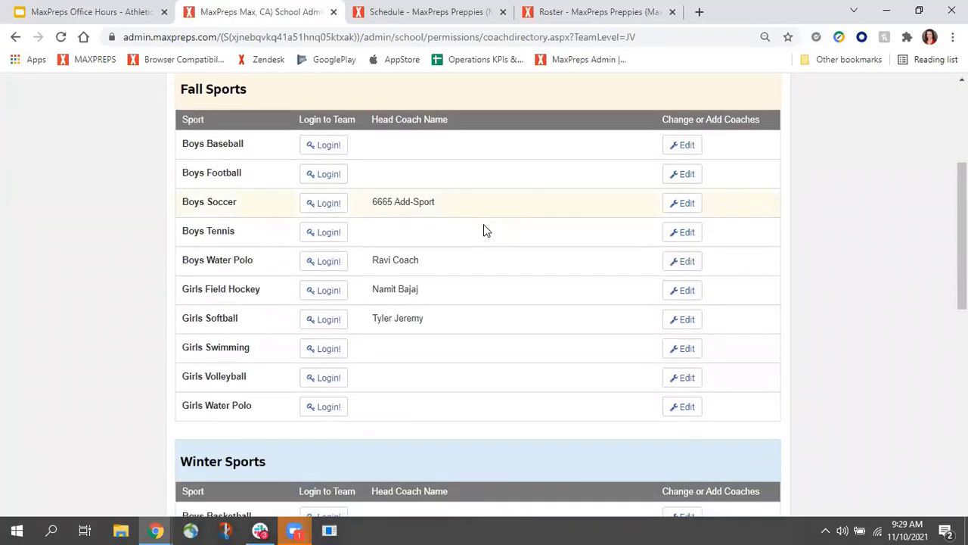
scroll(447, 272, down, 1)
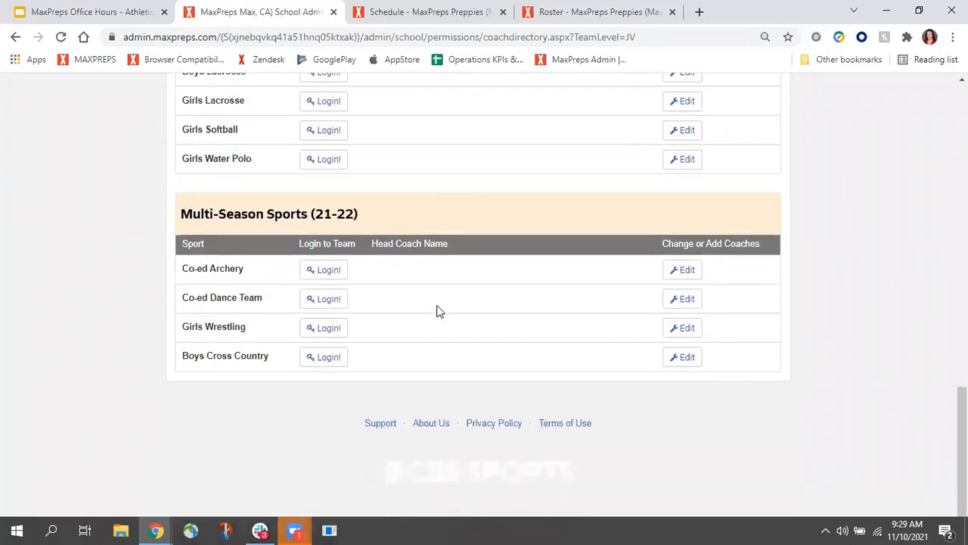
scroll(417, 261, up, 15)
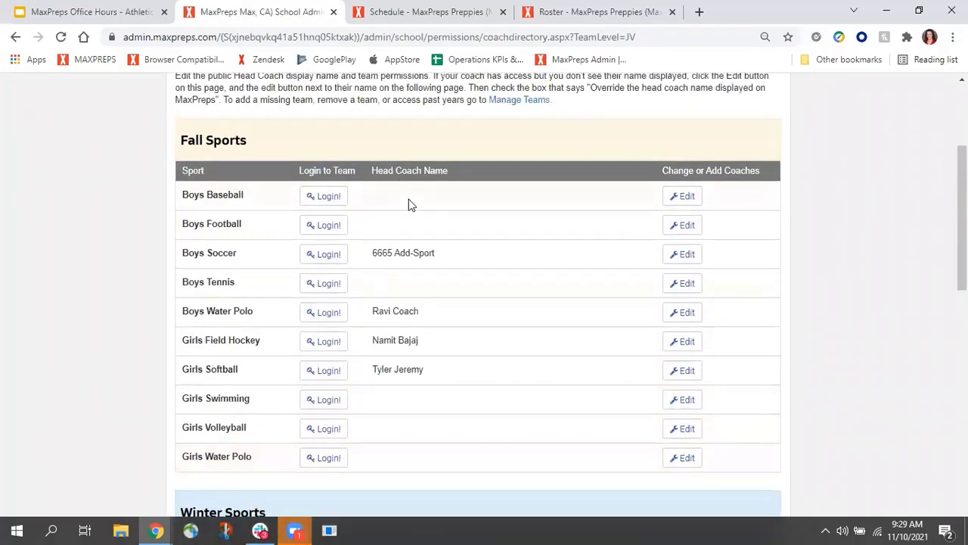
scroll(542, 252, up, 1)
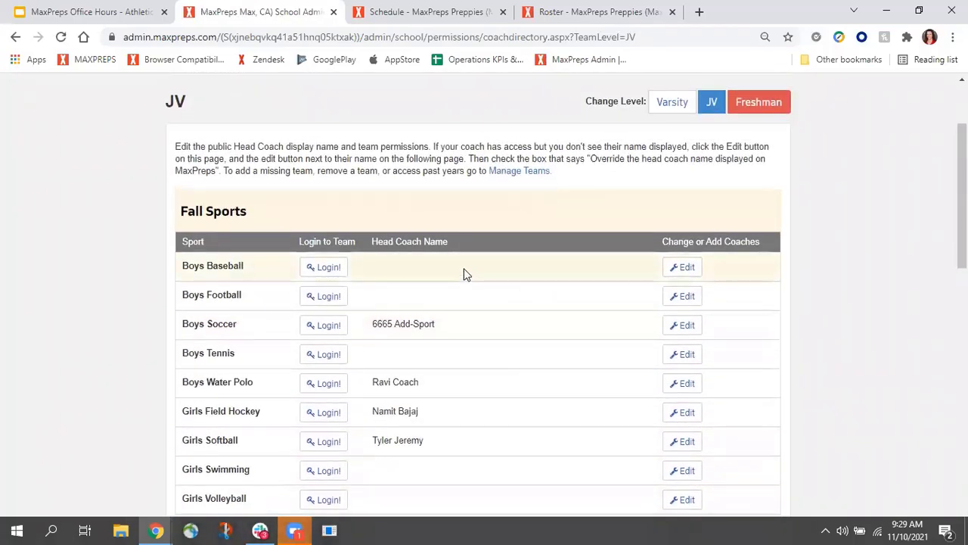
Edit JV Boys Baseball, preview Add Team Admin positions, cancel, and open the team's page.
click(683, 268)
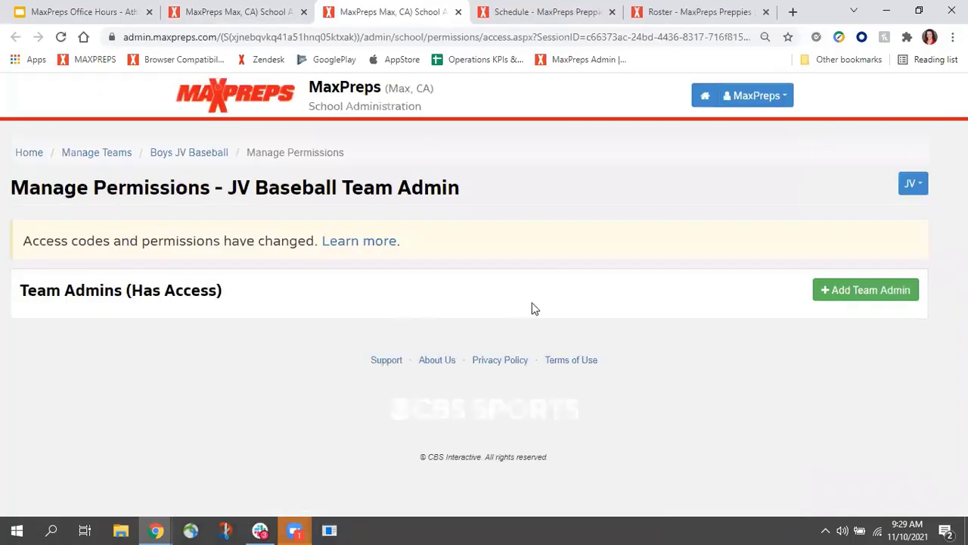
click(863, 292)
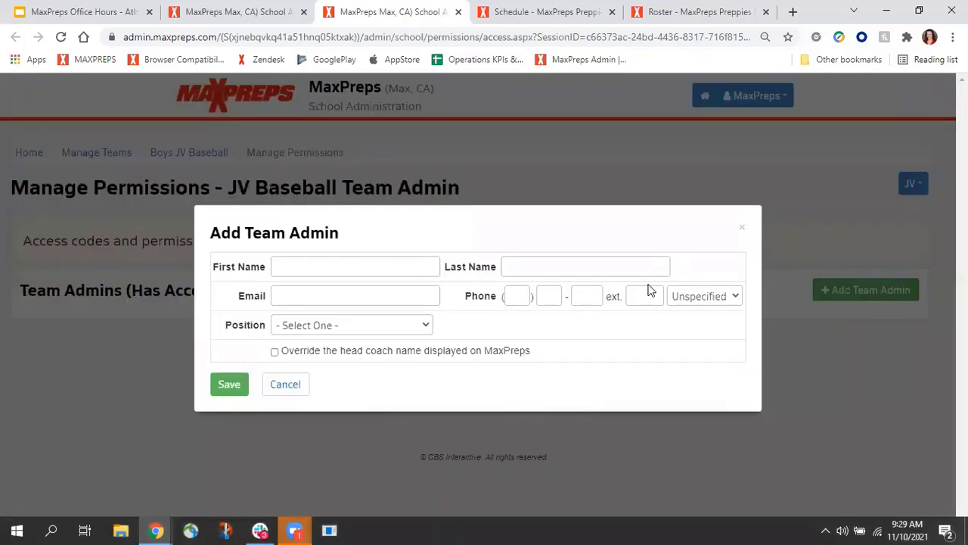
click(348, 325)
click(587, 344)
click(282, 383)
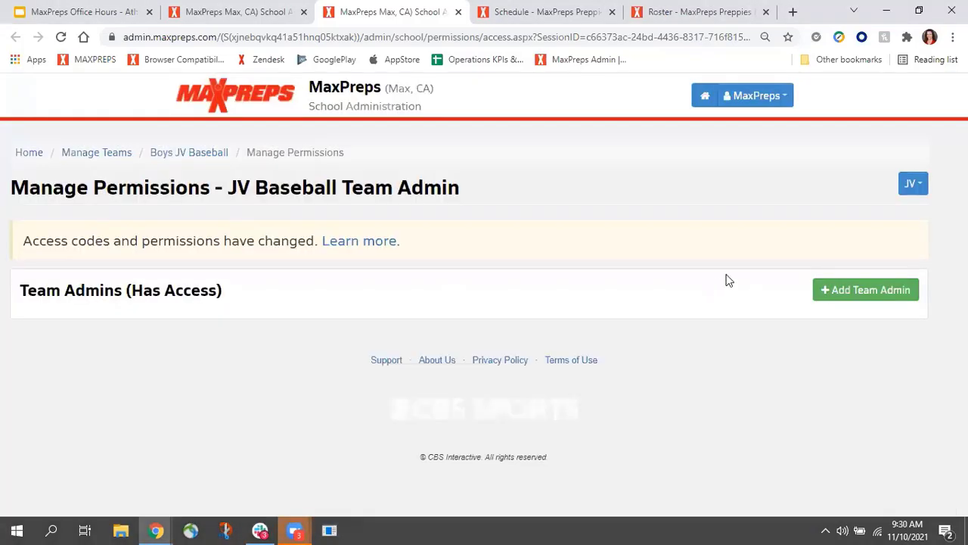
click(190, 154)
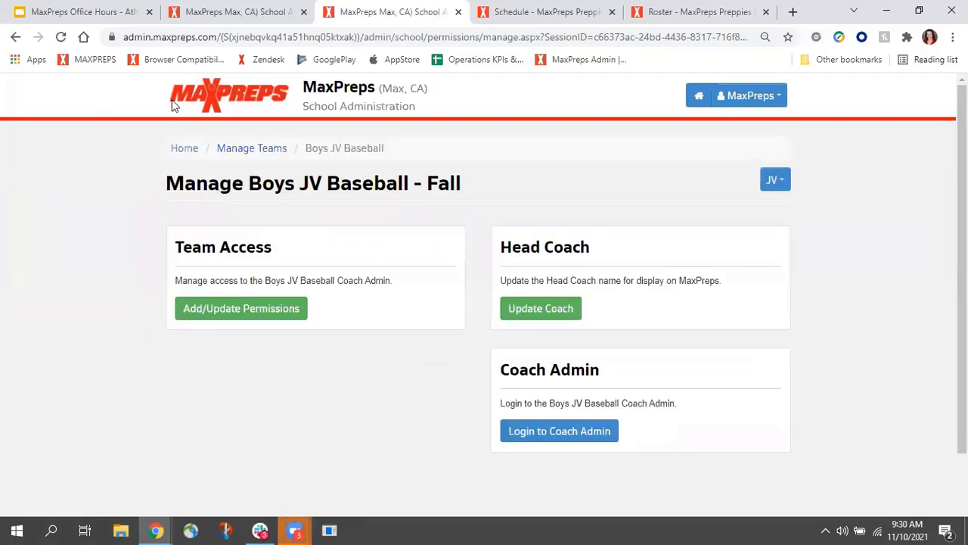
Open varsity Boys Cross Country permissions from Manage Coaches, then return to the coach directory tab.
click(190, 152)
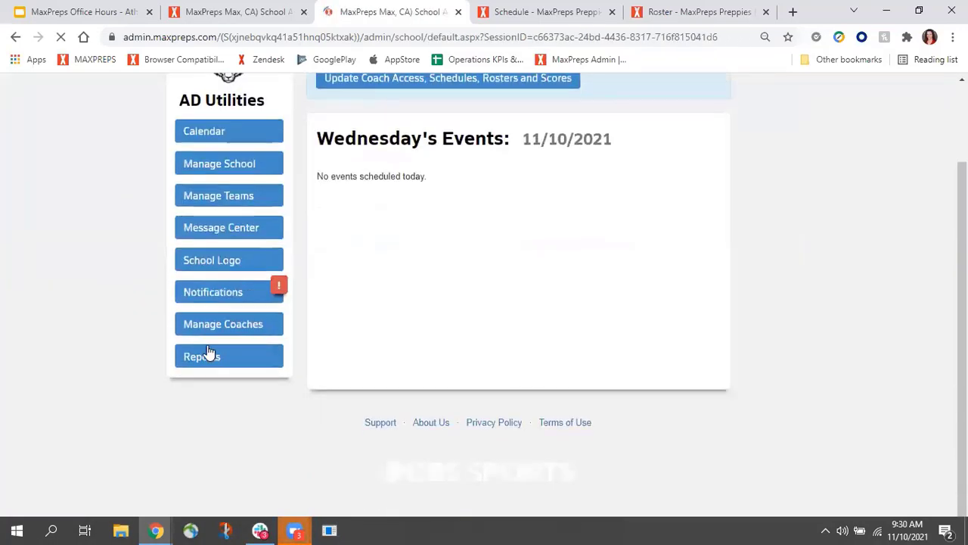
click(252, 325)
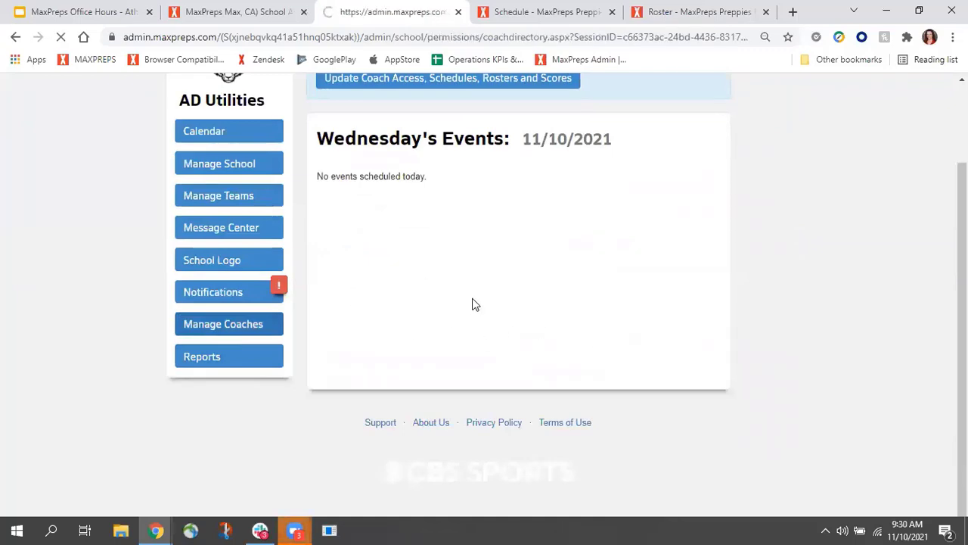
scroll(629, 369, down, 1)
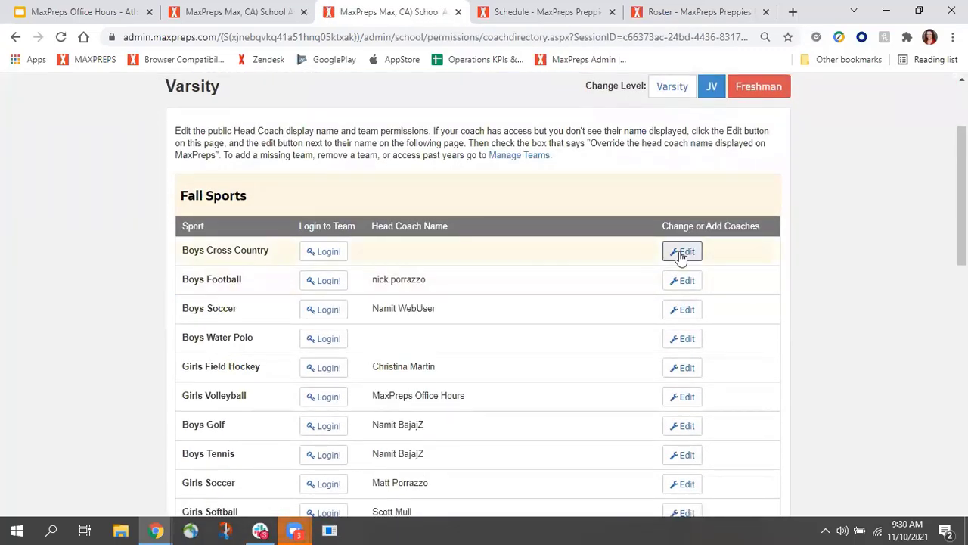
click(681, 252)
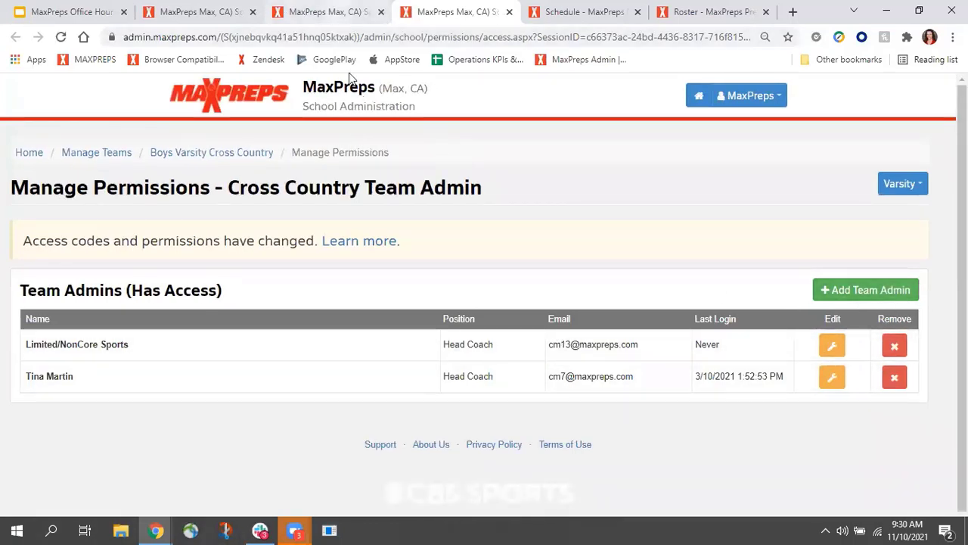
click(329, 11)
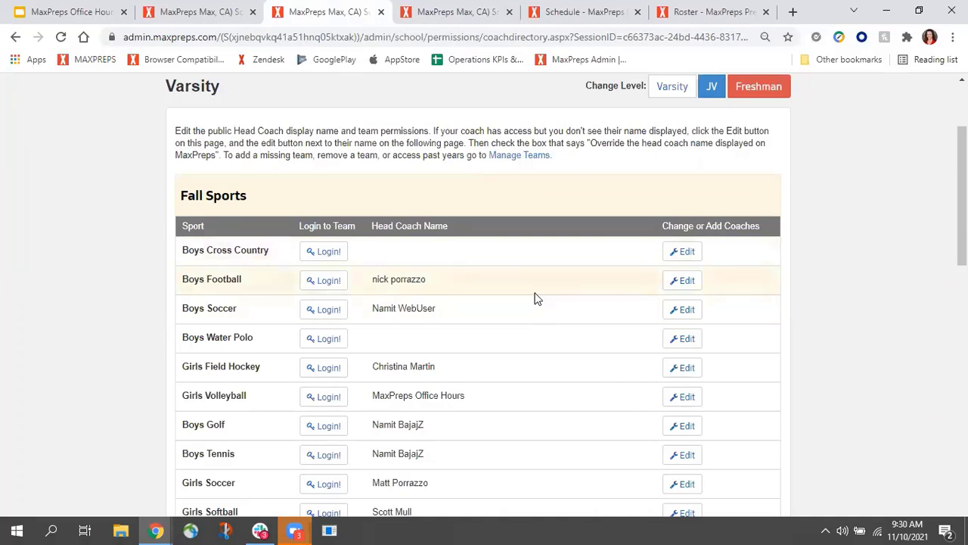
Scroll back to the top of Current Head Coaches and take the Home breadcrumb.
scroll(534, 298, up, 1)
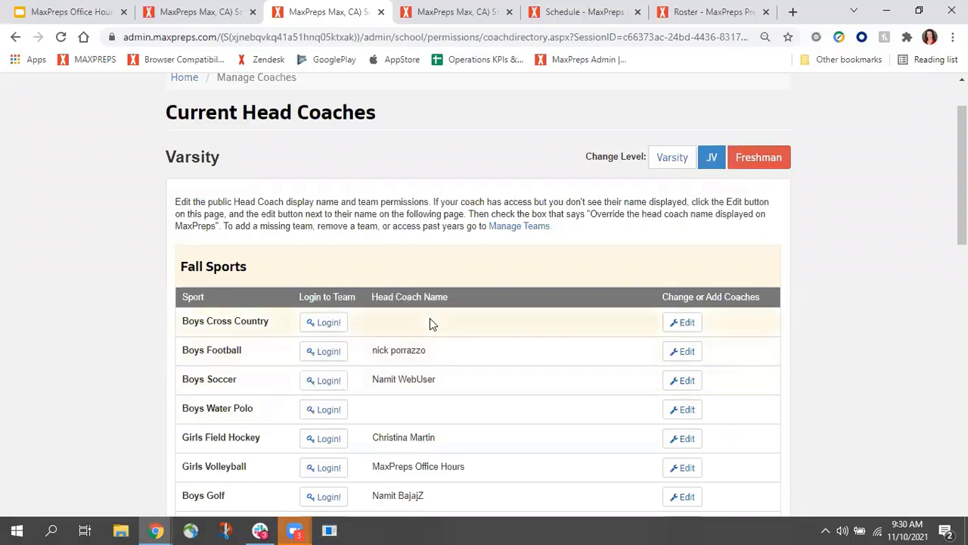
scroll(429, 318, up, 2)
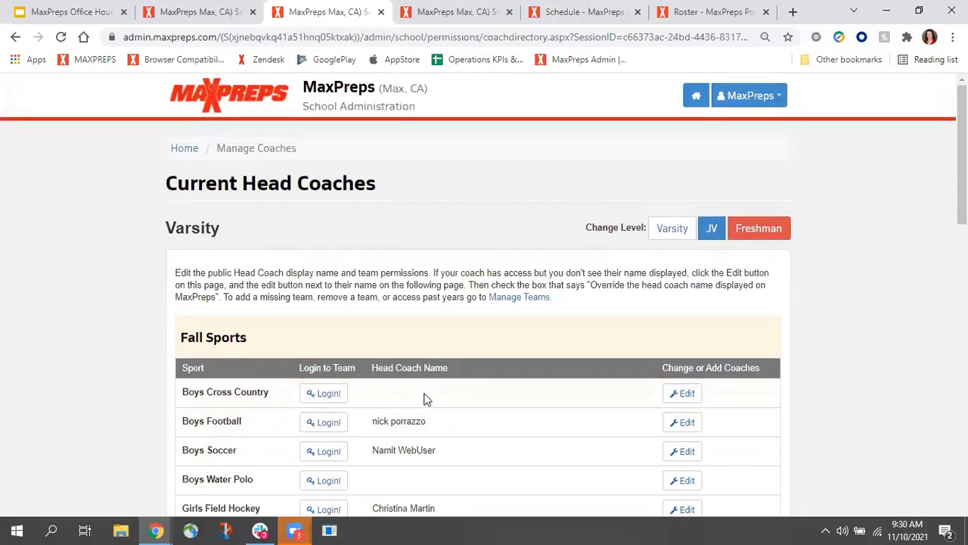
scroll(390, 382, down, 1)
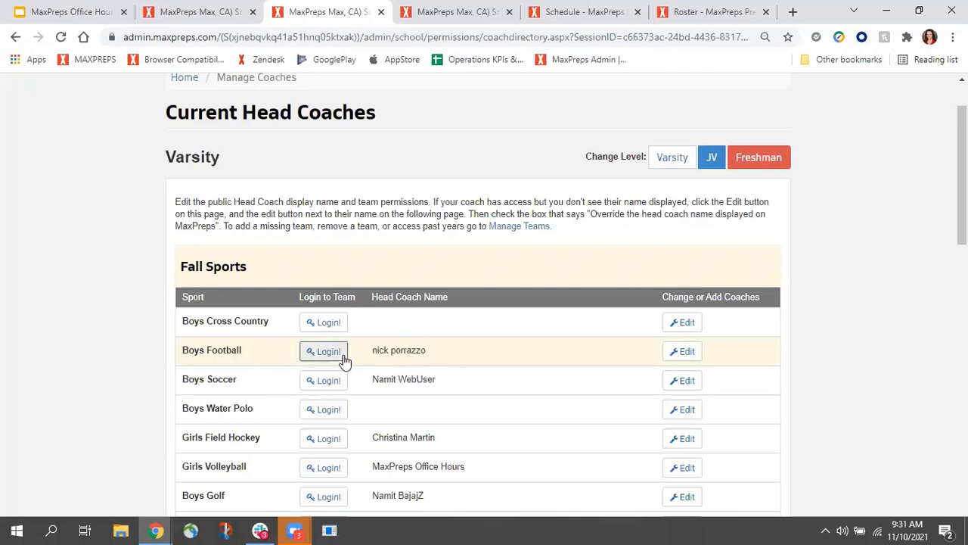
scroll(280, 199, up, 1)
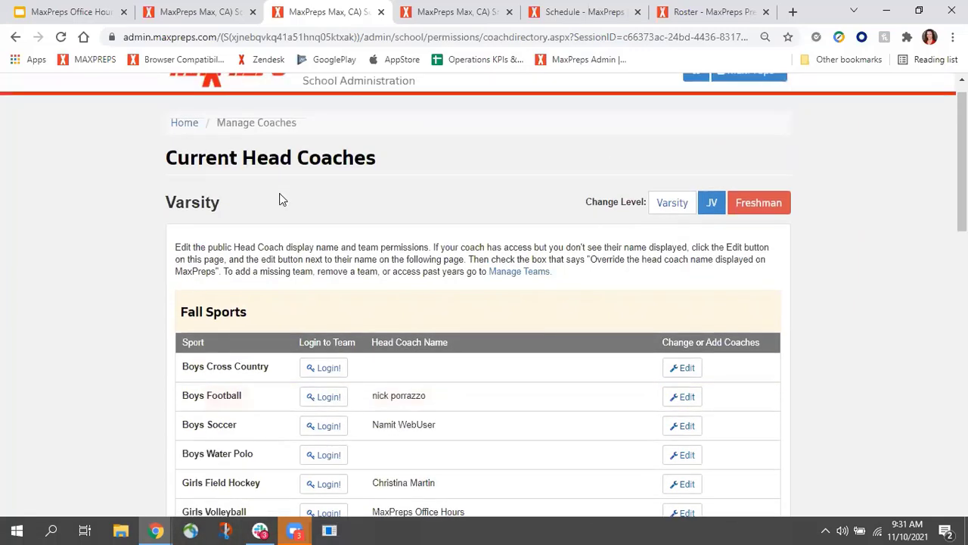
scroll(279, 199, up, 1)
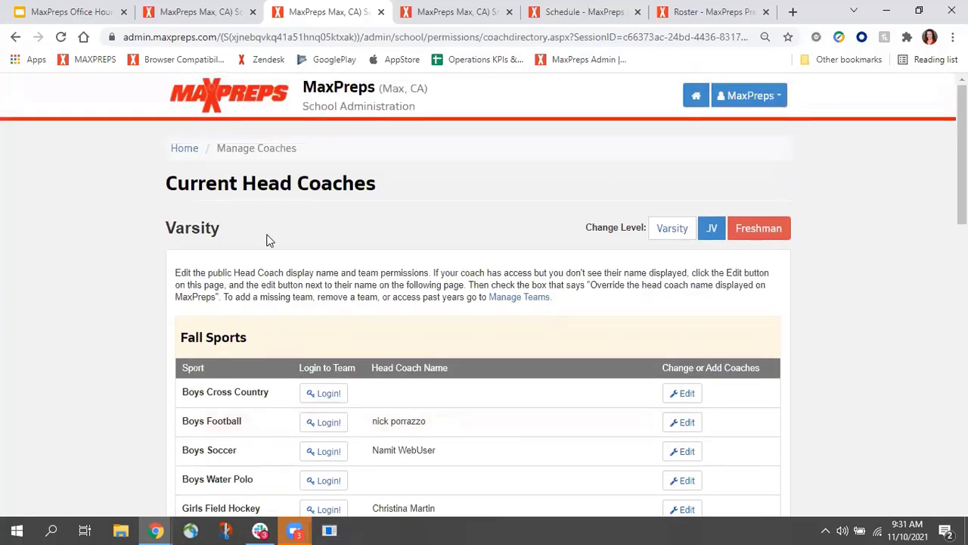
click(185, 150)
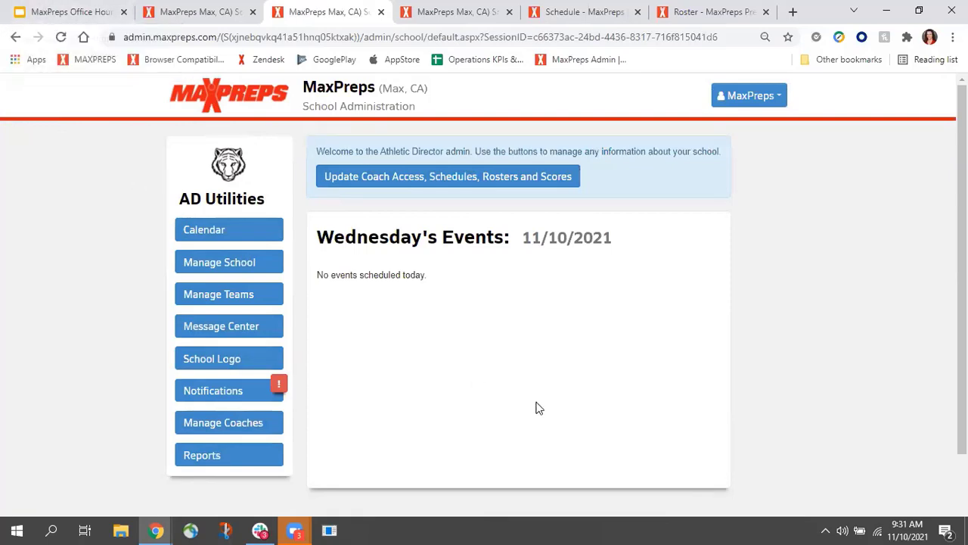
Present the office hours deck full screen and advance to the 'THANK YOU! Any Questions?' slide.
click(72, 11)
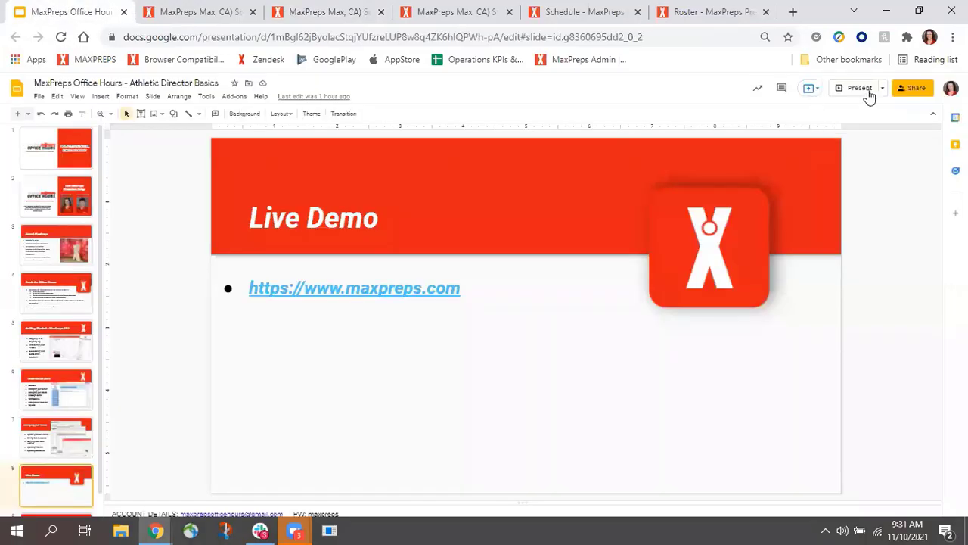
click(862, 88)
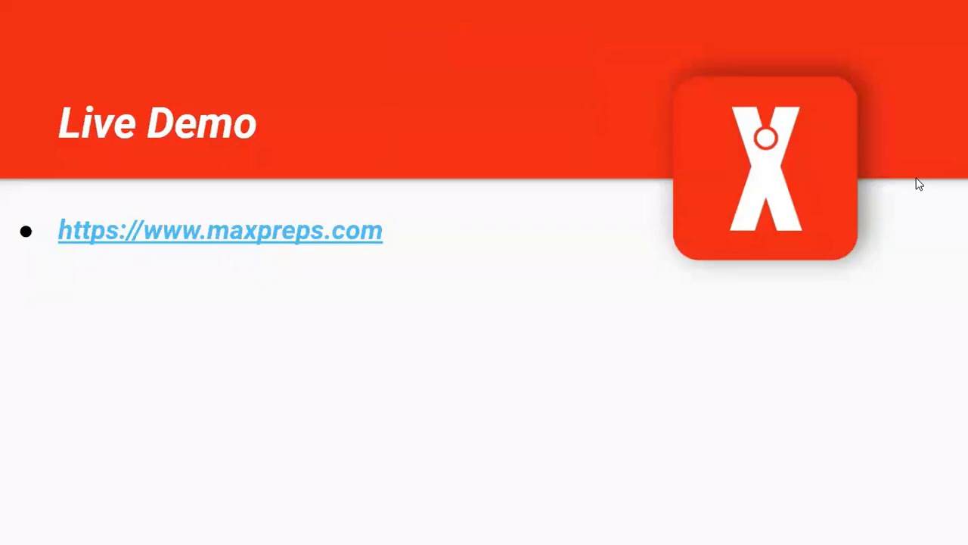
key(Right)
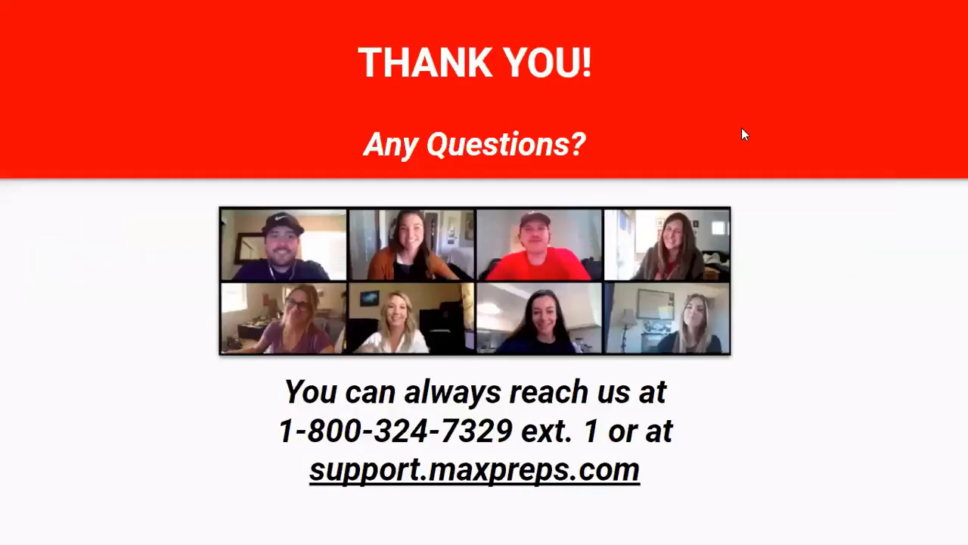